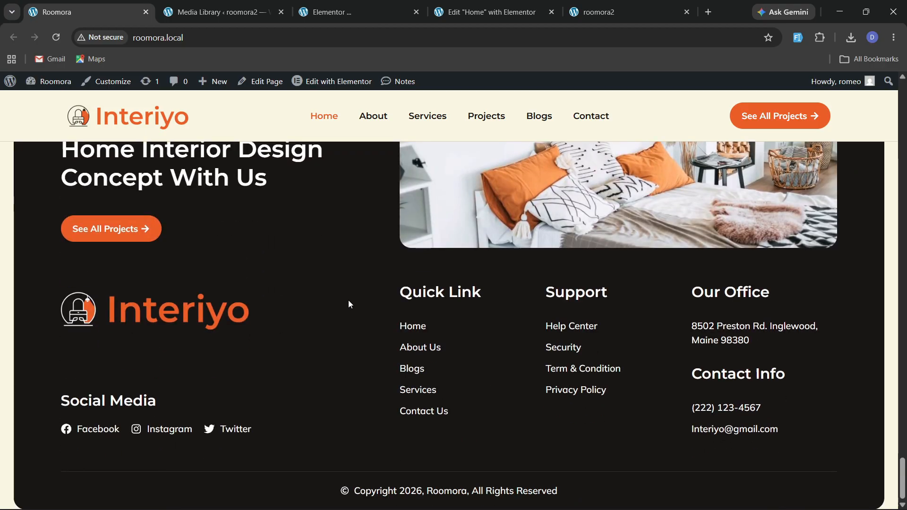
Start a new Footer template in the Theme Builder, dismissing the template library.
left_click(350, 12)
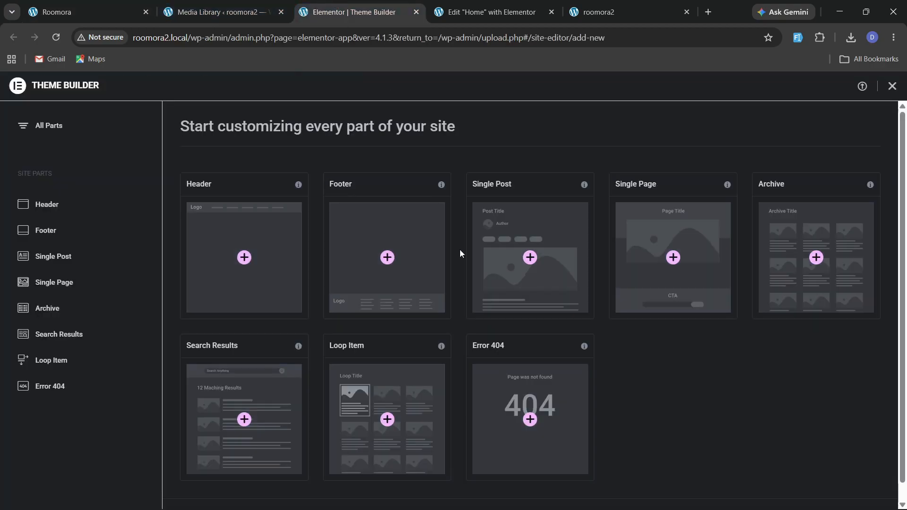
left_click(91, 232)
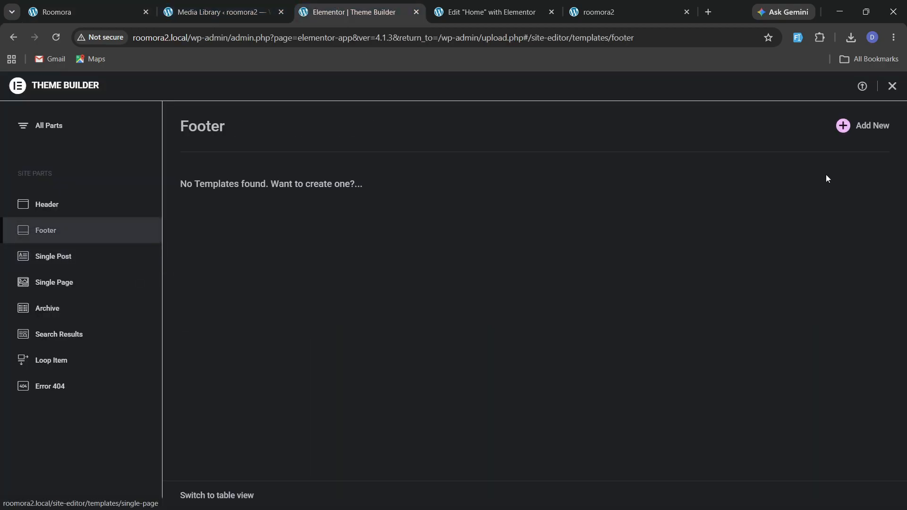
left_click(846, 126)
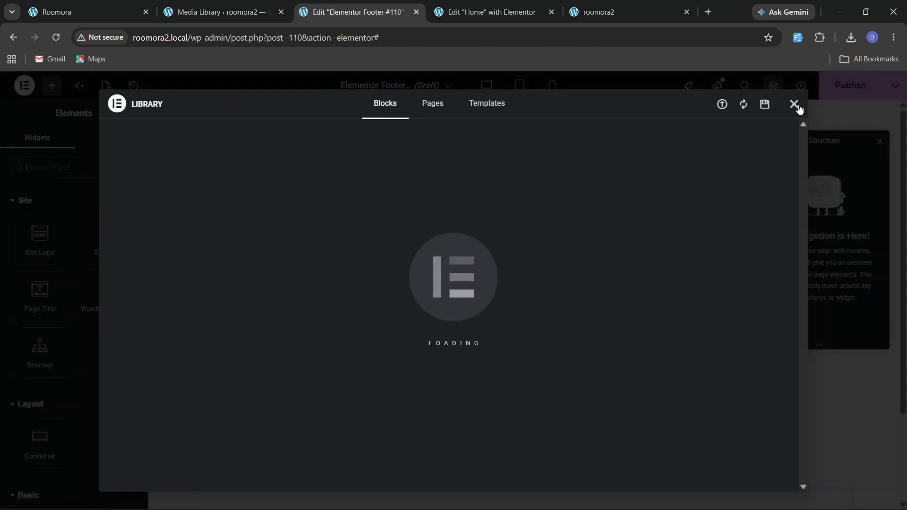
left_click(795, 105)
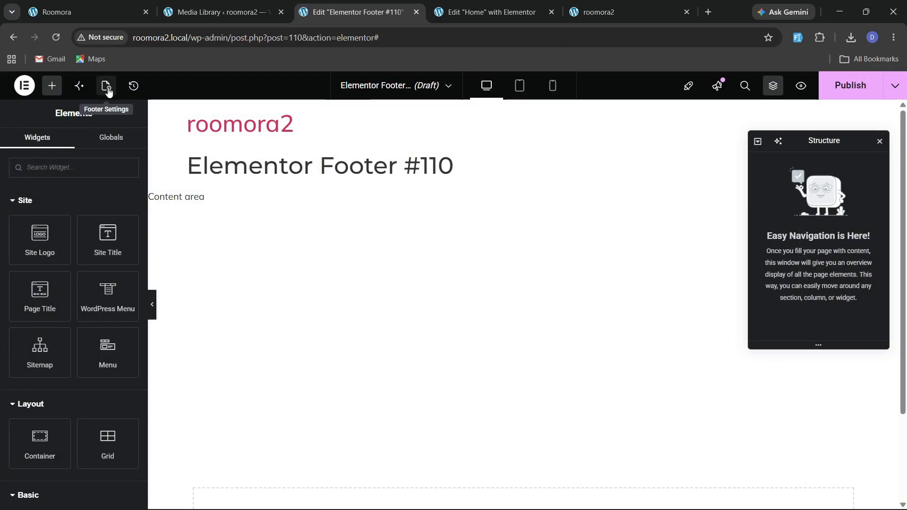
Rename the footer template as footer in its settings.
left_click(106, 87)
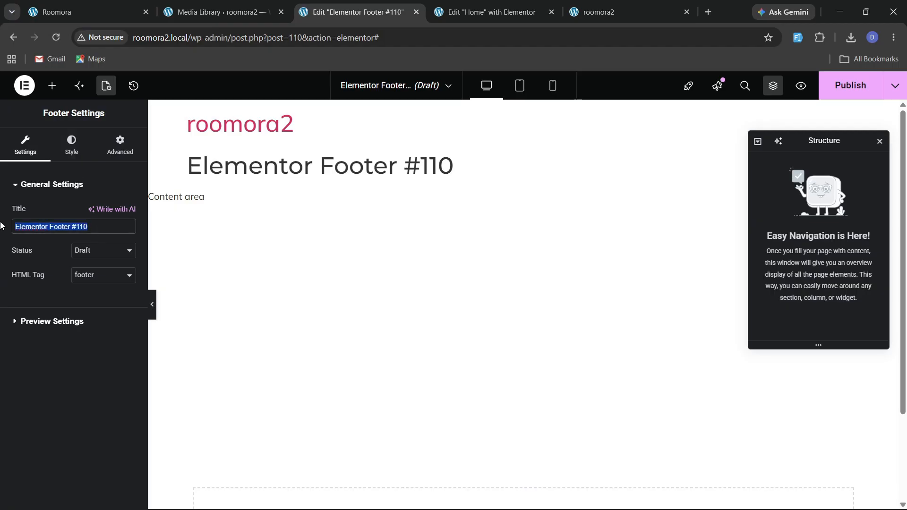
type("fooi")
type("oo")
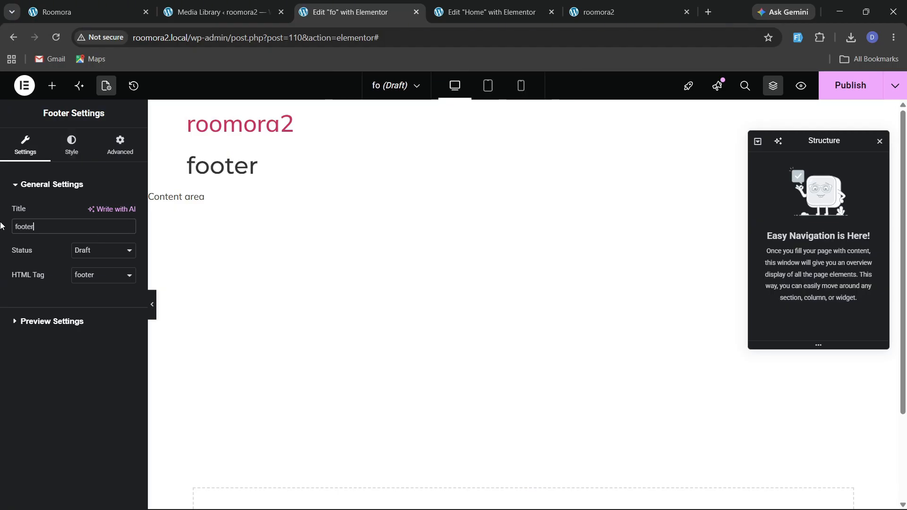
type("ter")
Add a container to the empty footer canvas.
scroll(327, 242, "down", 2)
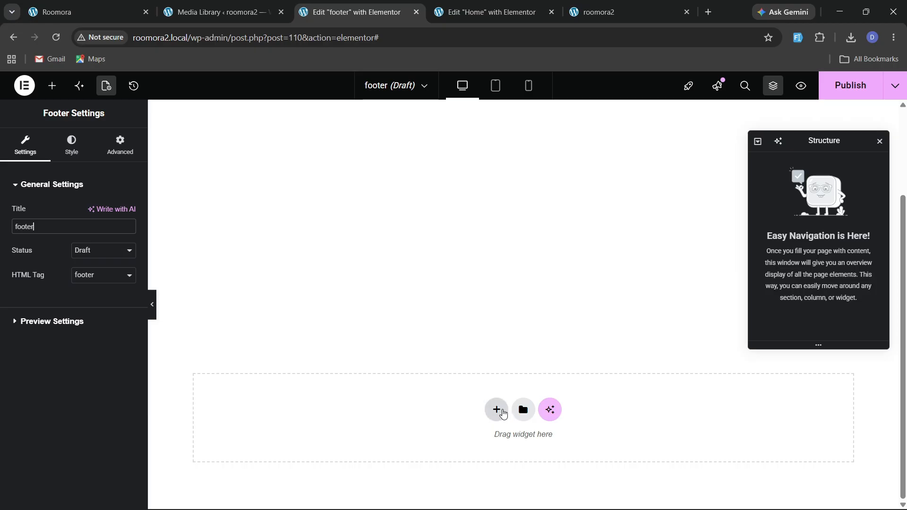
left_click(497, 411)
left_click(490, 427)
left_click(361, 436)
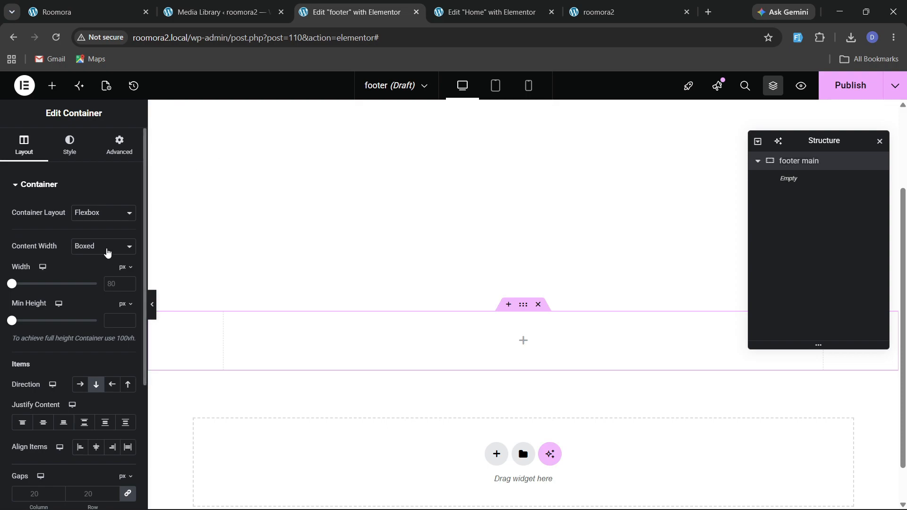
Set the footer container's content width to Full Width and its width to 96%.
left_click(108, 253)
left_click(90, 273)
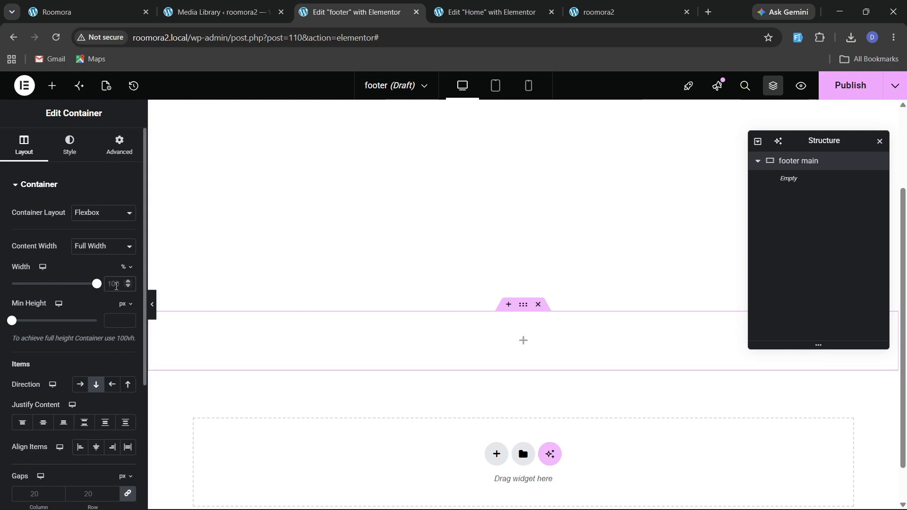
left_click(116, 286)
type("96")
Set the footer container's padding to 60 px on all sides.
left_click(120, 150)
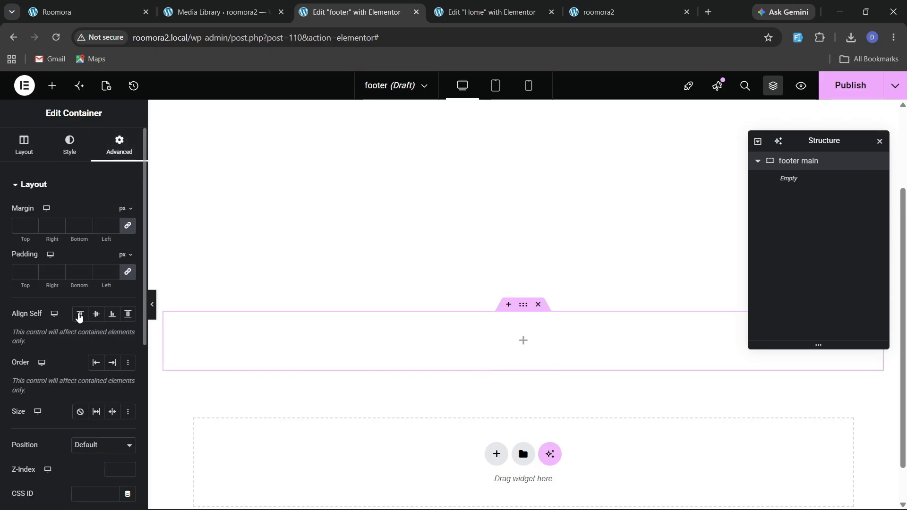
type("60")
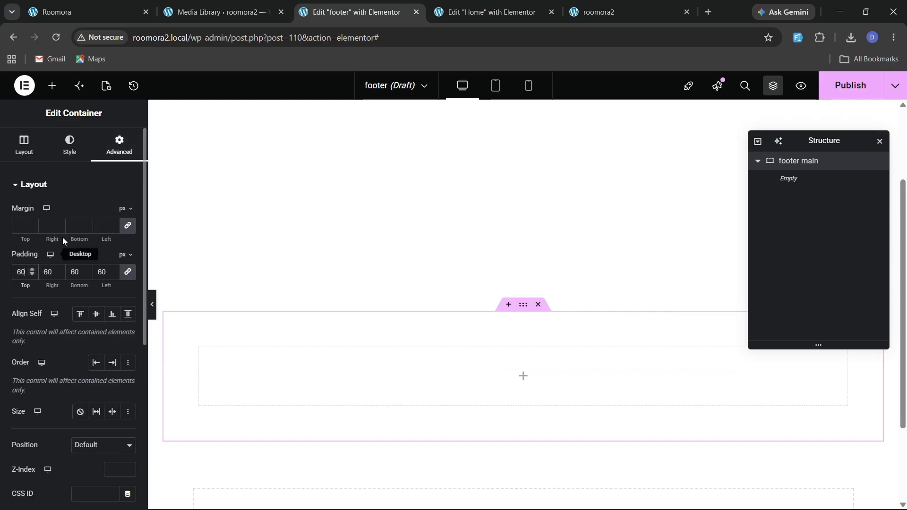
Give the footer container a black background color and 20 px rounded corners.
left_click(69, 163)
left_click(82, 238)
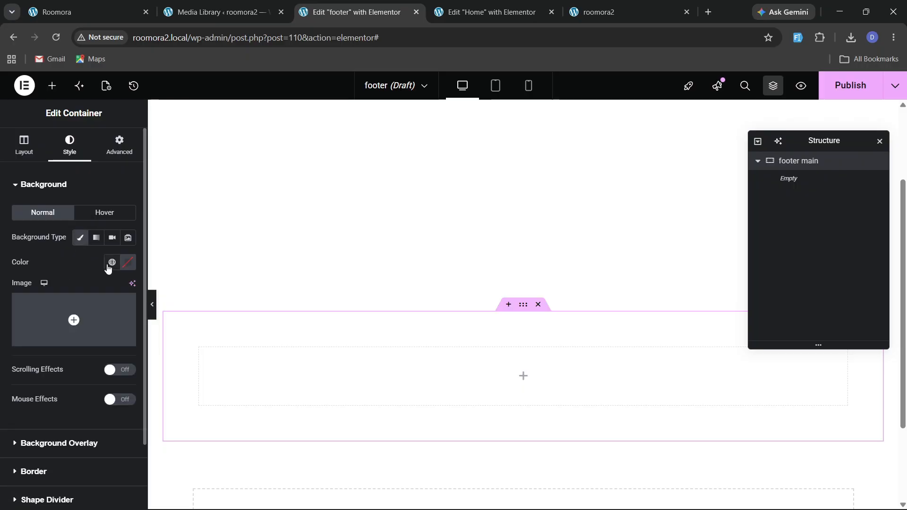
left_click(111, 261)
left_click(47, 457)
scroll(47, 353, "down", 2)
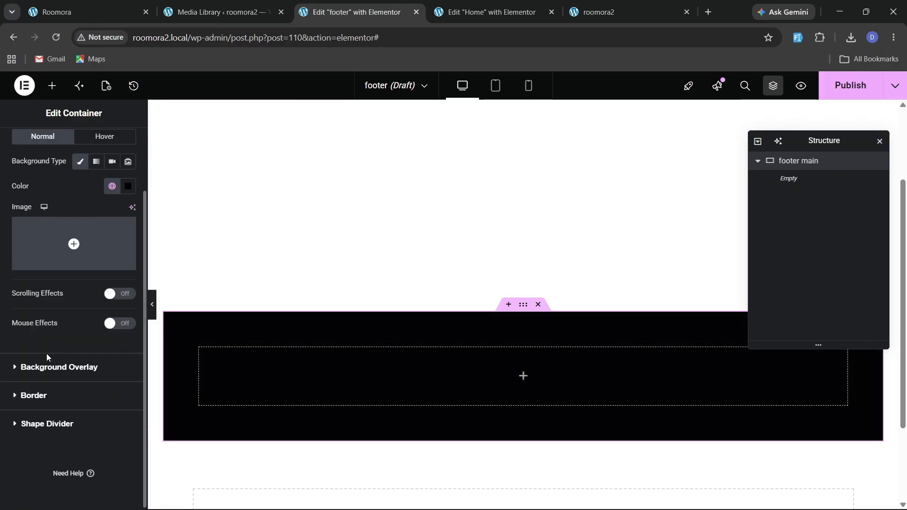
left_click(33, 395)
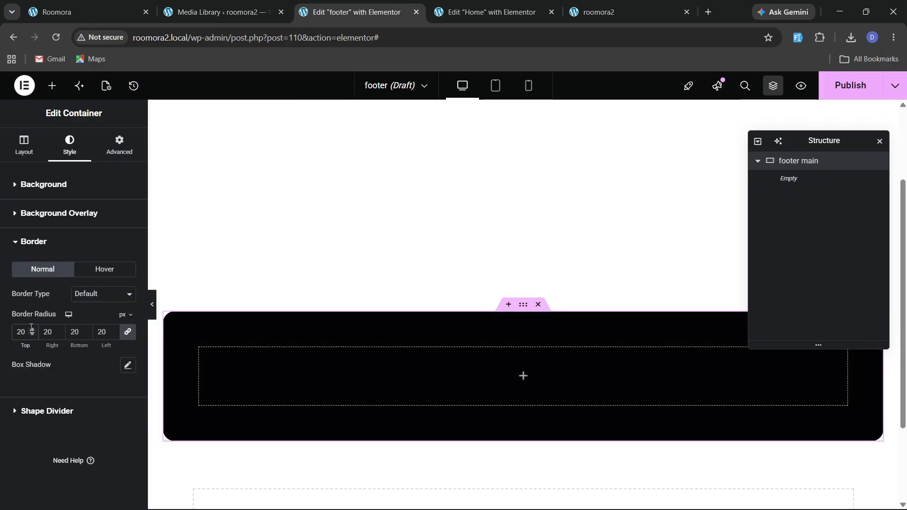
Compare the reference site's footer with the template in progress.
left_click(71, 12)
scroll(322, 266, "up", 3)
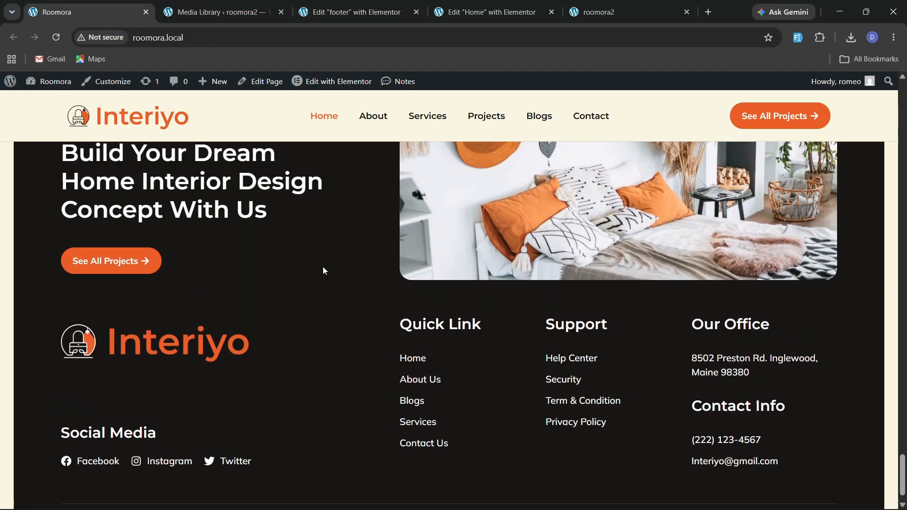
left_click(352, 12)
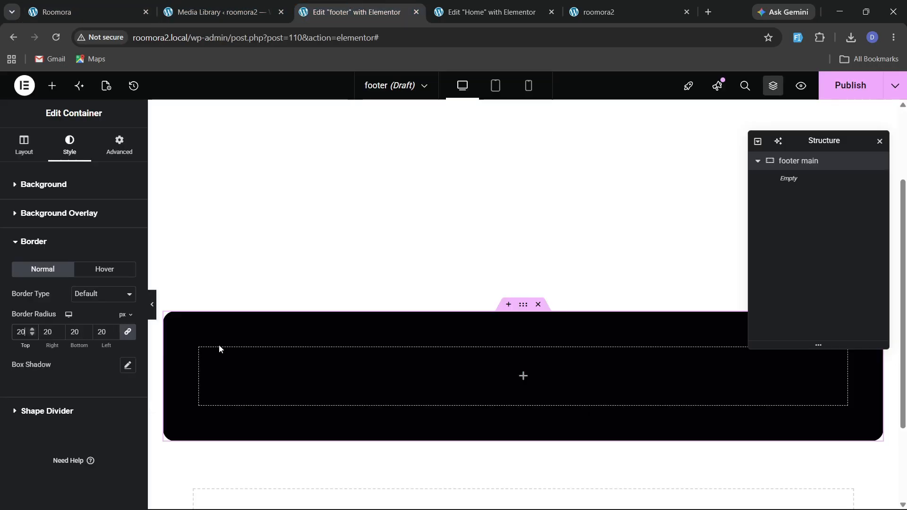
Add a nested container named top inside the footer main container.
left_click(52, 86)
scroll(45, 300, "down", 3)
left_click_drag(40, 325, 325, 356)
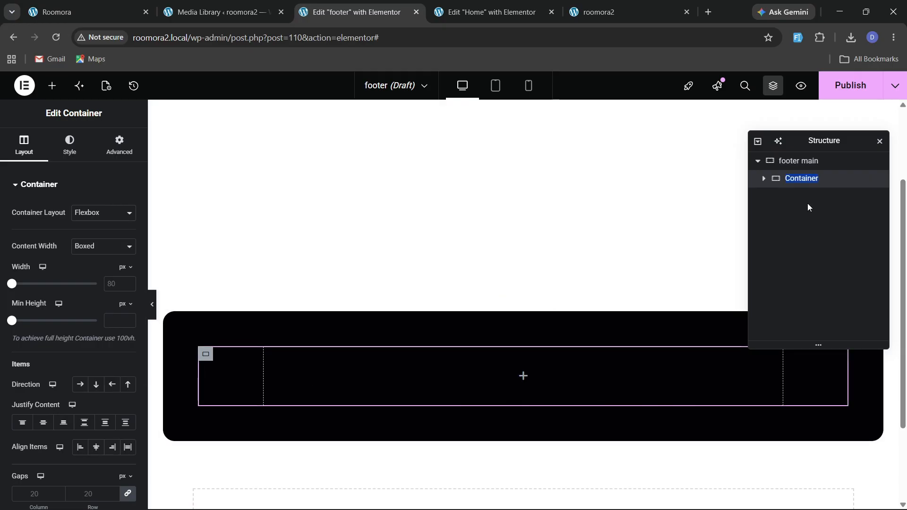
Set the top container's content width to Full Width.
scroll(45, 269, "down", 3)
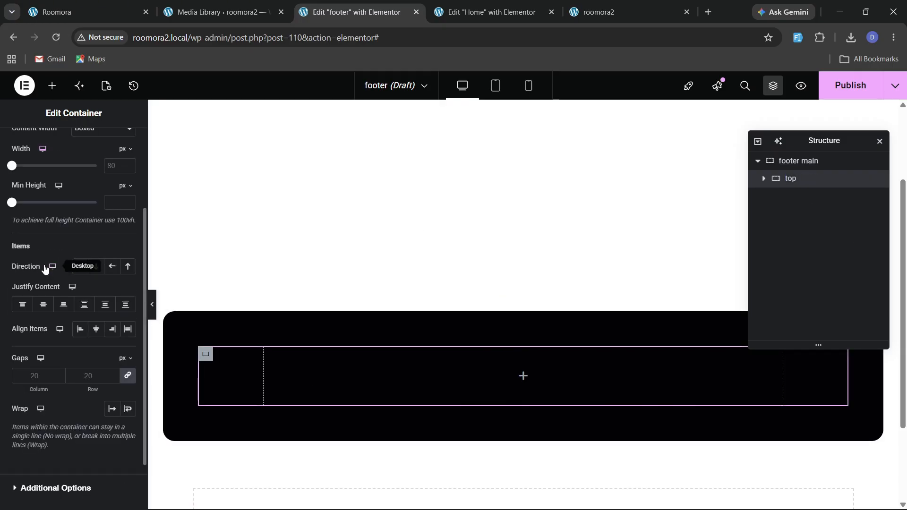
scroll(72, 217, "up", 3)
left_click(102, 246)
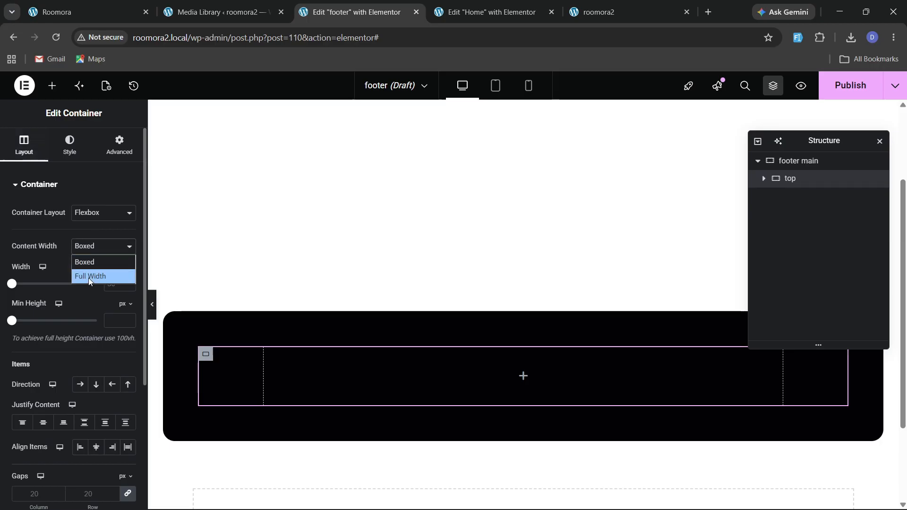
left_click(90, 273)
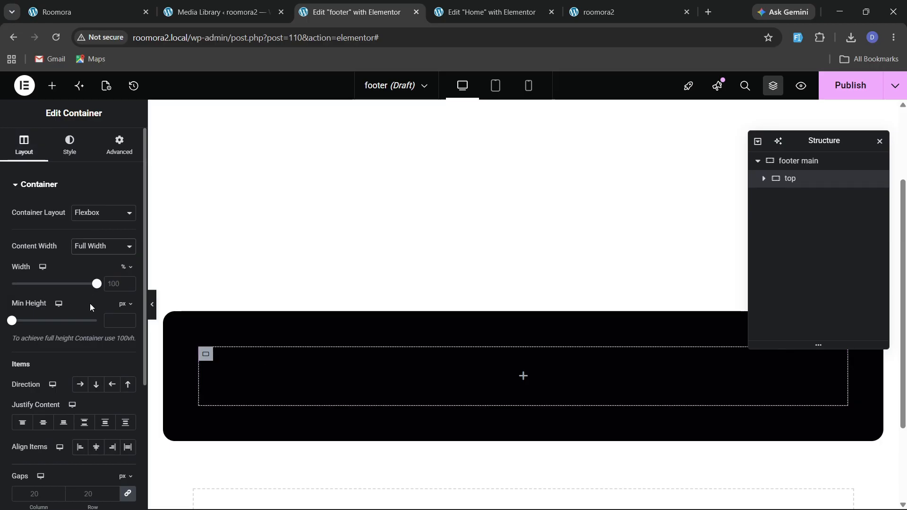
Add a child container inside top and duplicate it to make containers 1 and 2.
left_click(52, 86)
left_click_drag(44, 427, 294, 391)
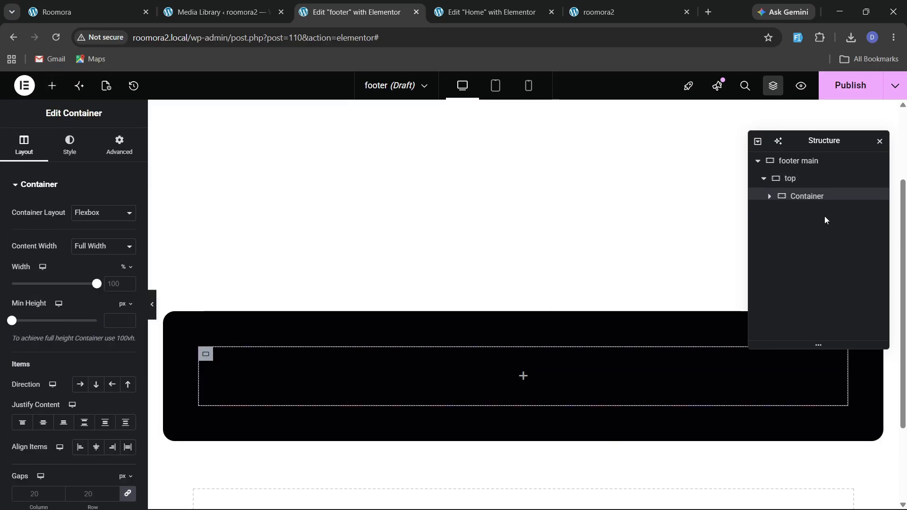
right_click(803, 202)
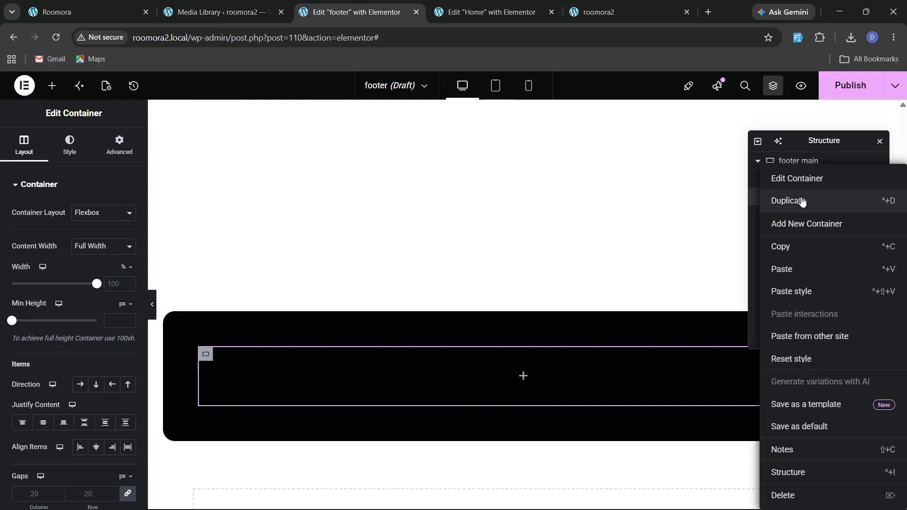
left_click(801, 200)
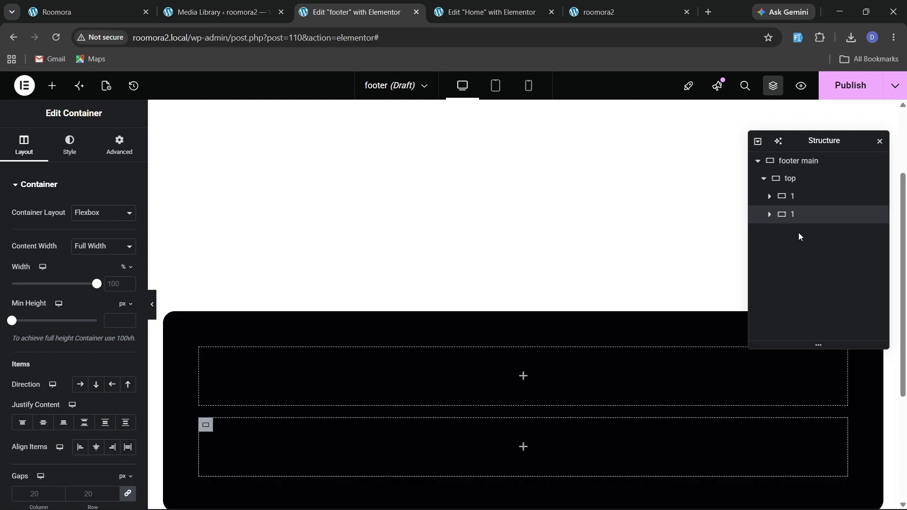
Lay out the top container as a row with space-between justification and centered items.
left_click(790, 178)
left_click(80, 384)
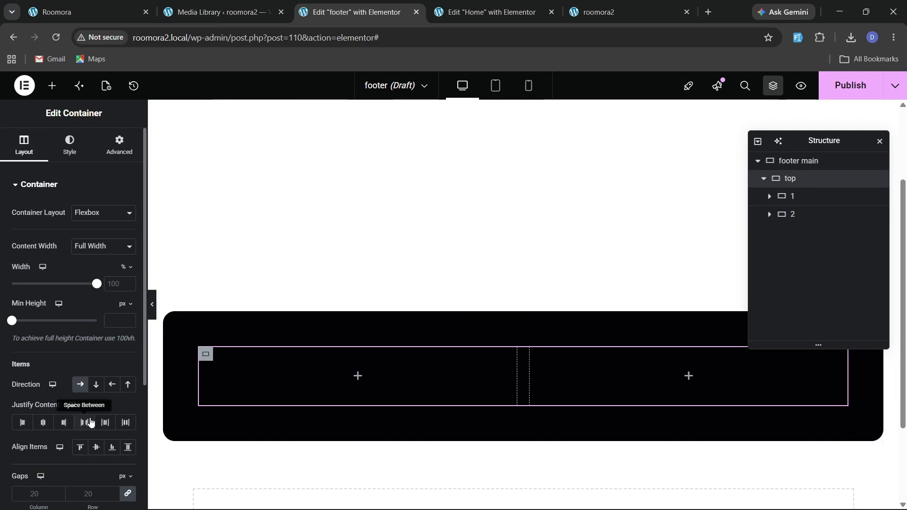
left_click(84, 422)
left_click(96, 448)
Set container 1's width to 40%.
left_click(797, 199)
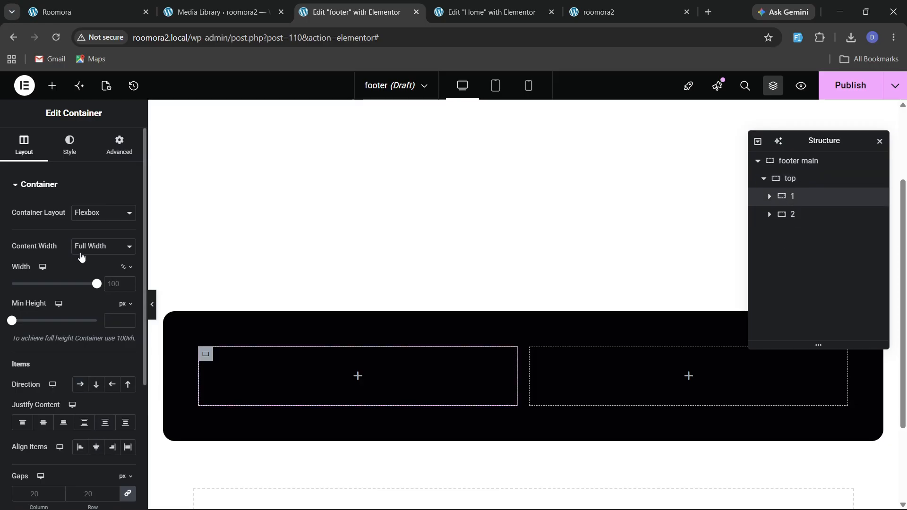
left_click(116, 284)
type("40")
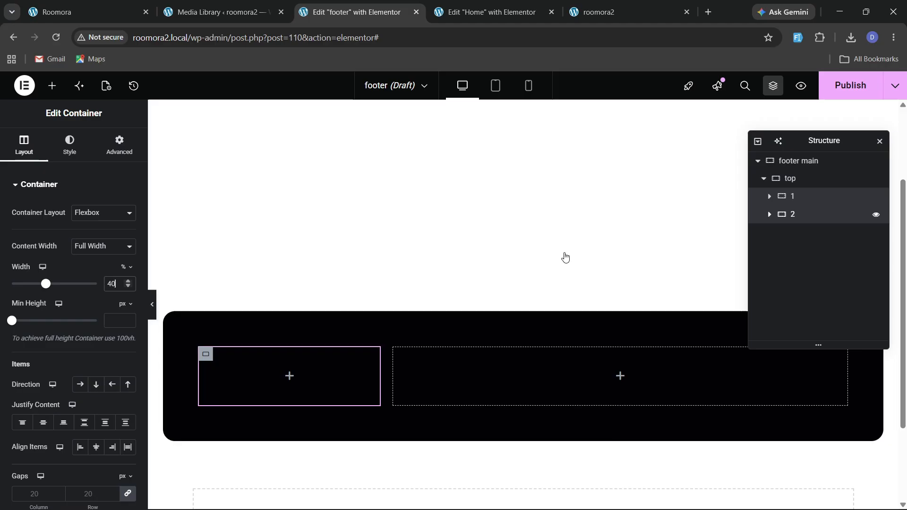
Set container 2's width to 60%.
left_click(567, 376)
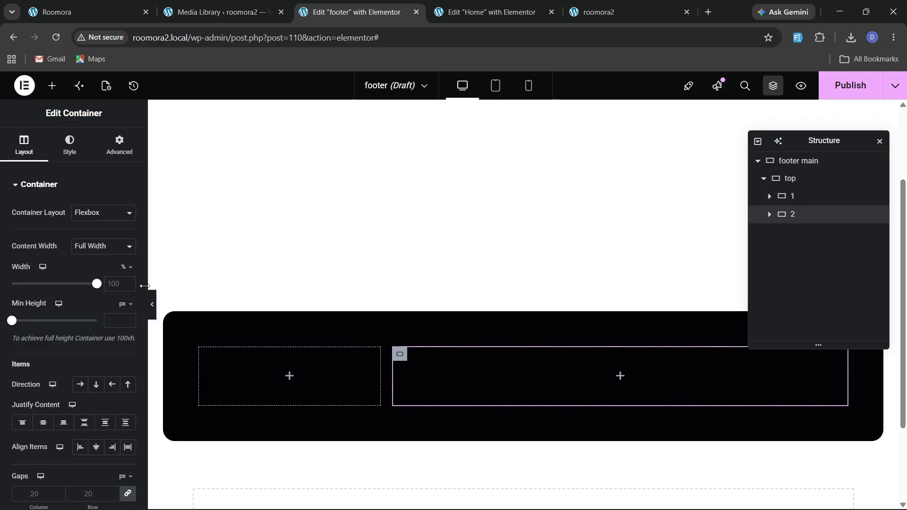
left_click(110, 284)
type("55")
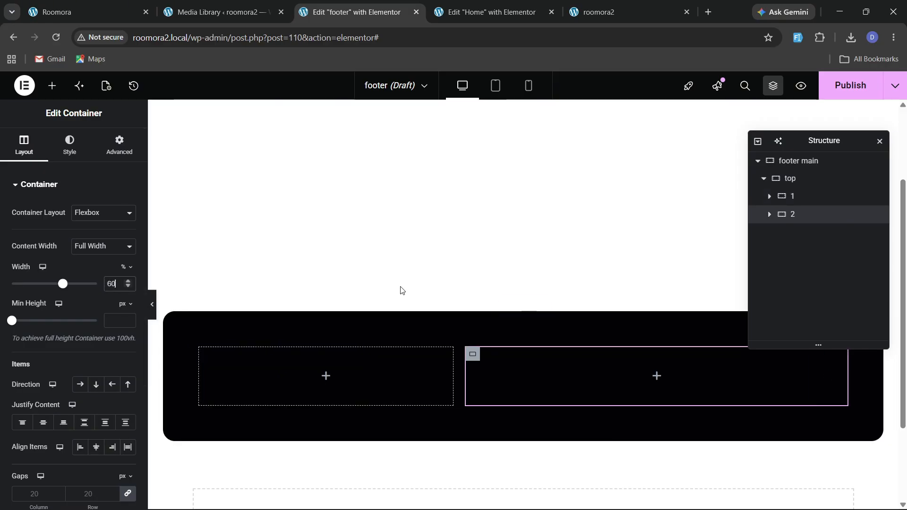
Copy the "Ready to Transform Your Space? Let's Connect" heading from the Home page and paste it into container 1.
left_click(71, 12)
left_click(352, 6)
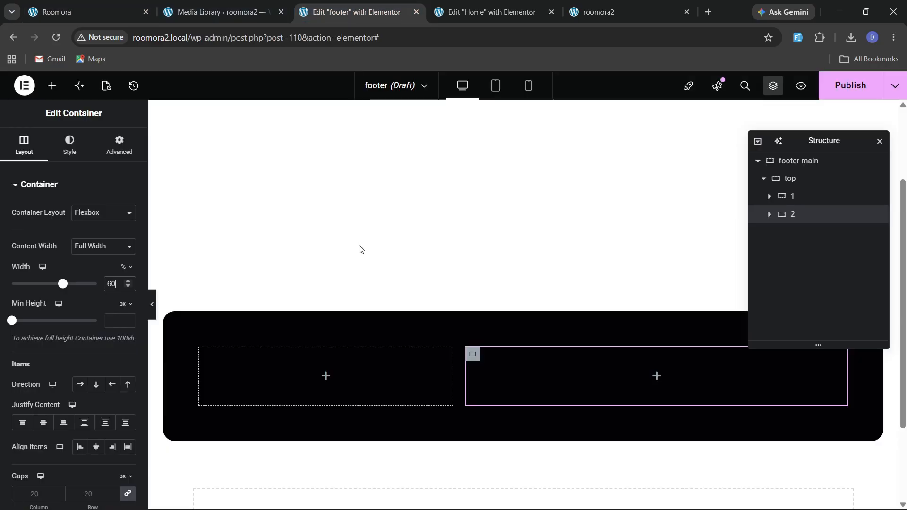
left_click(473, 12)
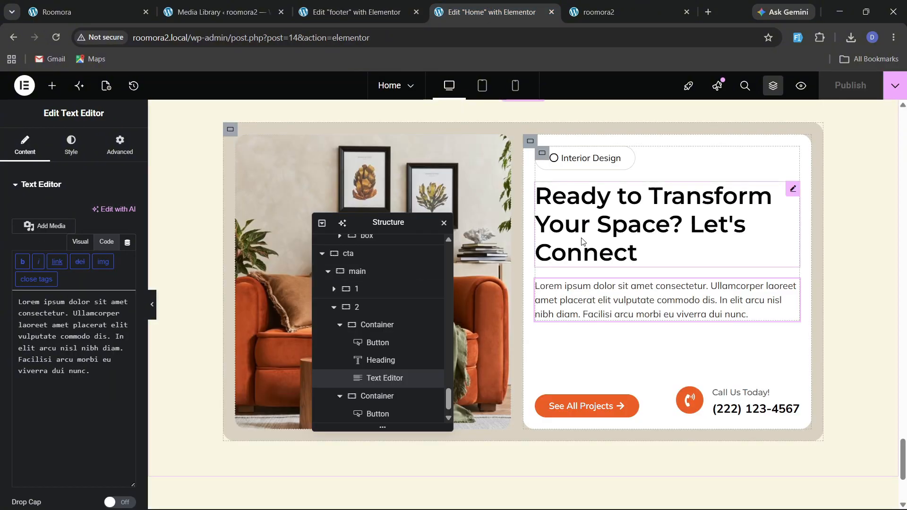
right_click(582, 251)
left_click(603, 268)
left_click(351, 11)
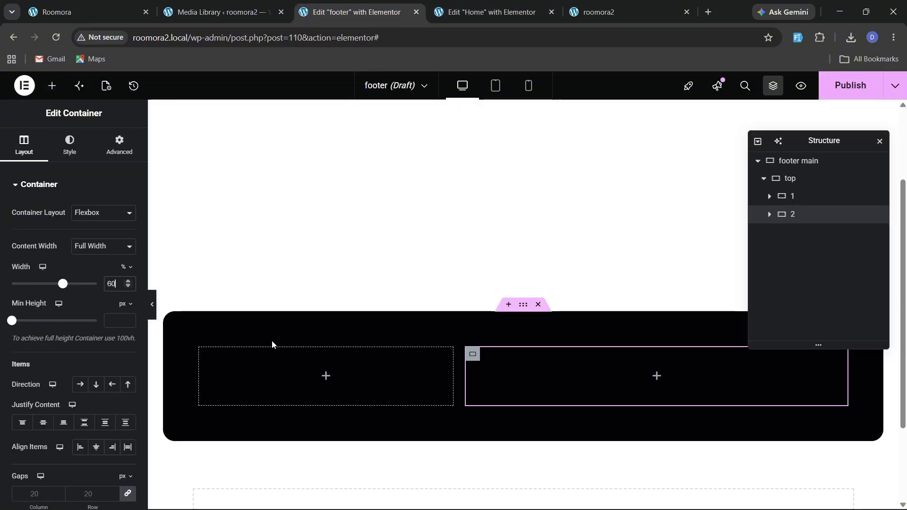
right_click(238, 364)
left_click(260, 269)
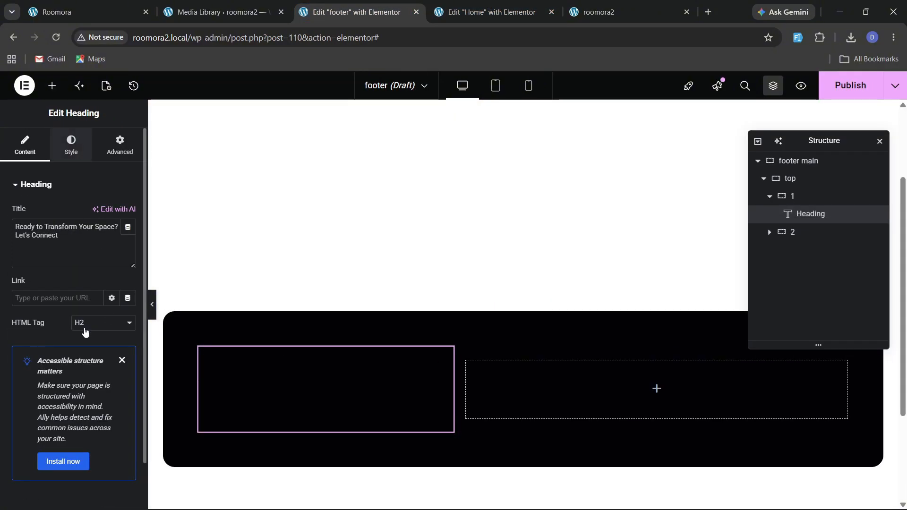
Set the pasted heading's text color to white.
left_click(71, 145)
left_click(118, 376)
left_click_drag(127, 314, 2, 198)
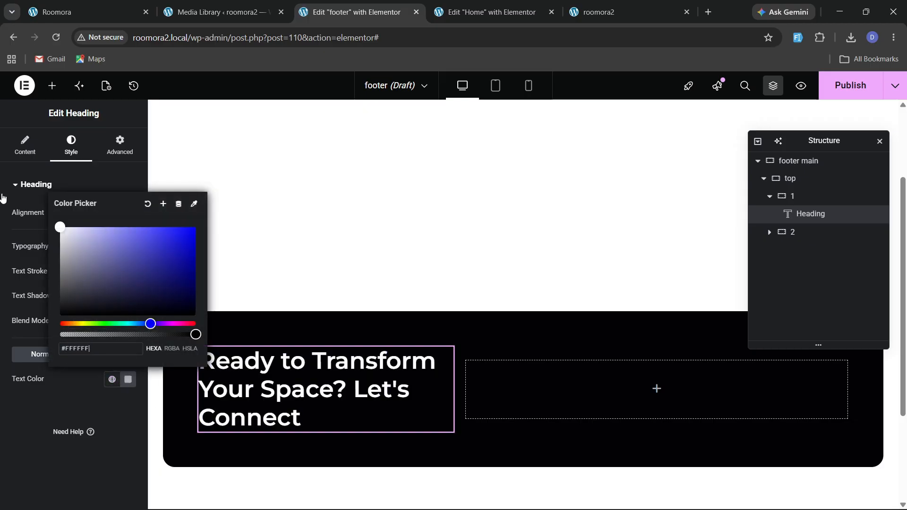
left_click(36, 440)
Select the live site's heading text "Build Your Dream Home Interior Design Concept With Us".
left_click(89, 10)
left_click_drag(66, 254, 259, 293)
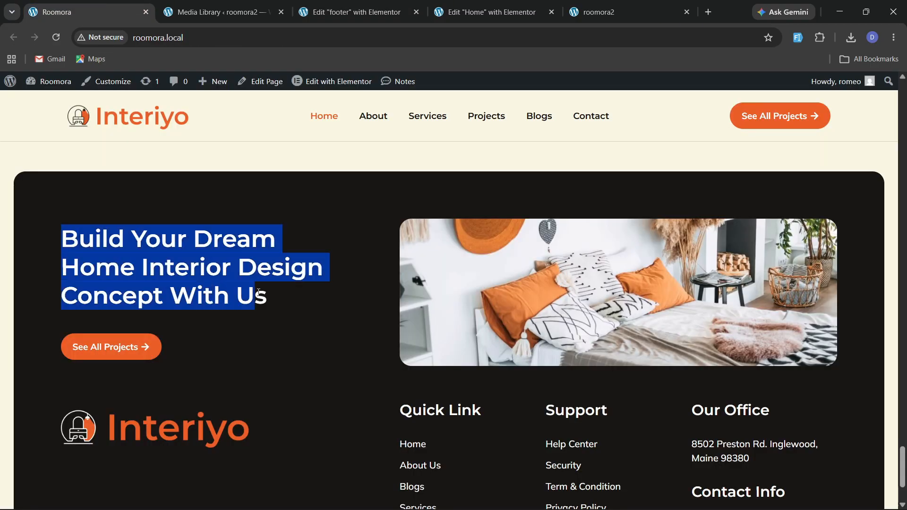
left_click(352, 12)
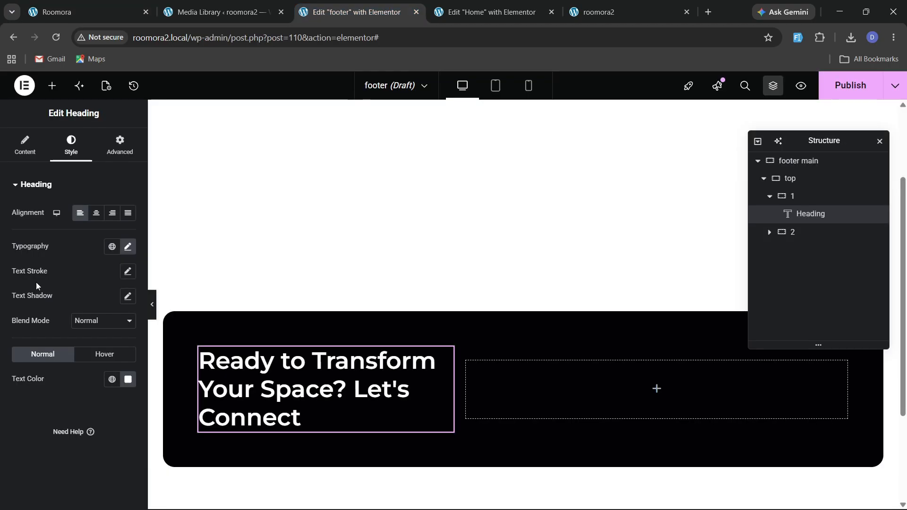
Replace the heading's title with the copied text "Build Your Dream Home Interior Design Concept With Us".
left_click(25, 144)
left_click(65, 242)
key("ctrl+a")
key("ctrl+v")
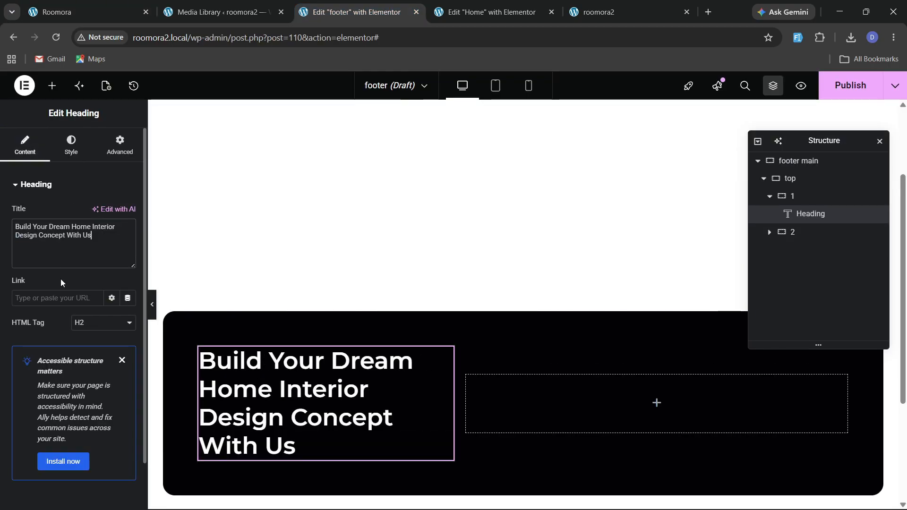
Copy the "See All Projects" button from the Home page and paste it below the heading in container 1.
left_click(80, 5)
left_click(491, 12)
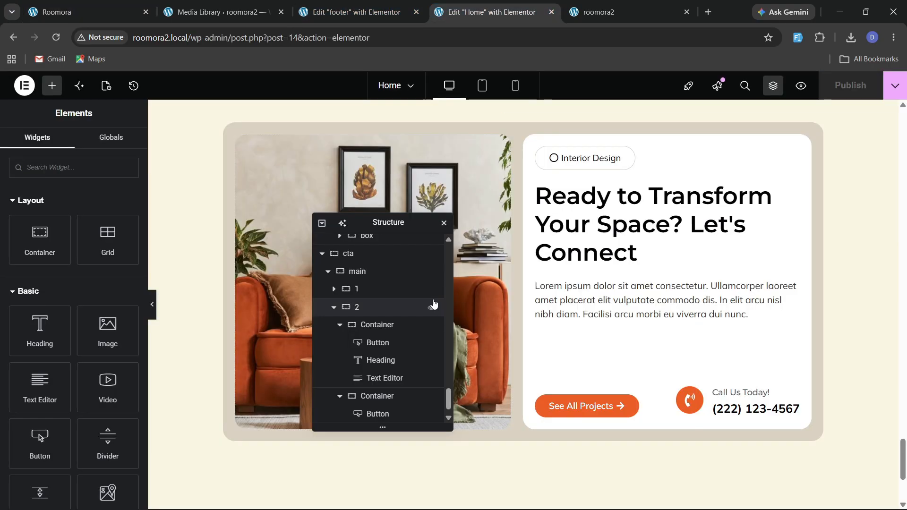
right_click(575, 402)
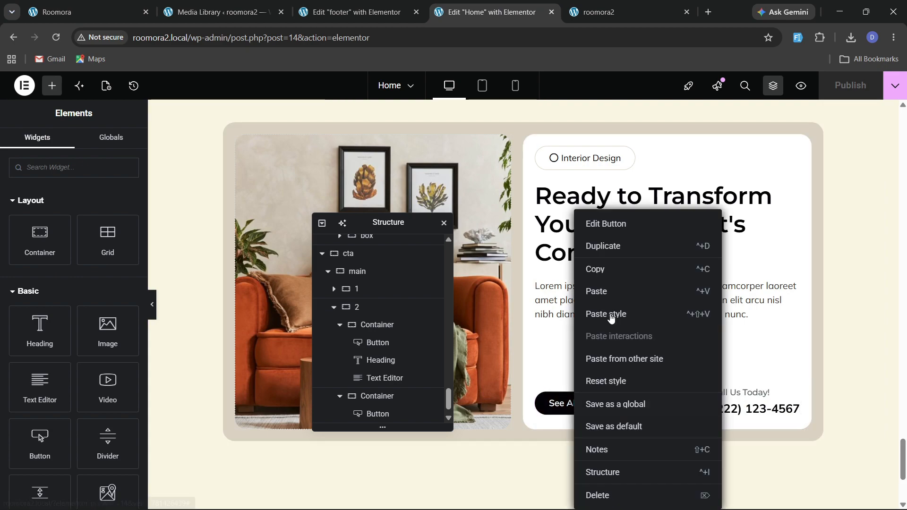
left_click(606, 270)
left_click(354, 12)
scroll(279, 337, "down", 1)
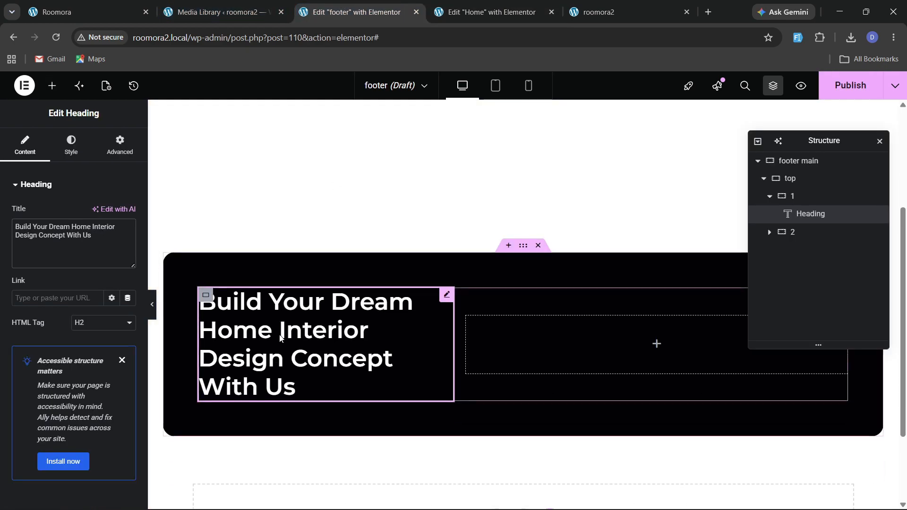
right_click(280, 337)
left_click(296, 290)
Give container 2 a classic background using the gallery3 image from the media library.
key("ctrl+1")
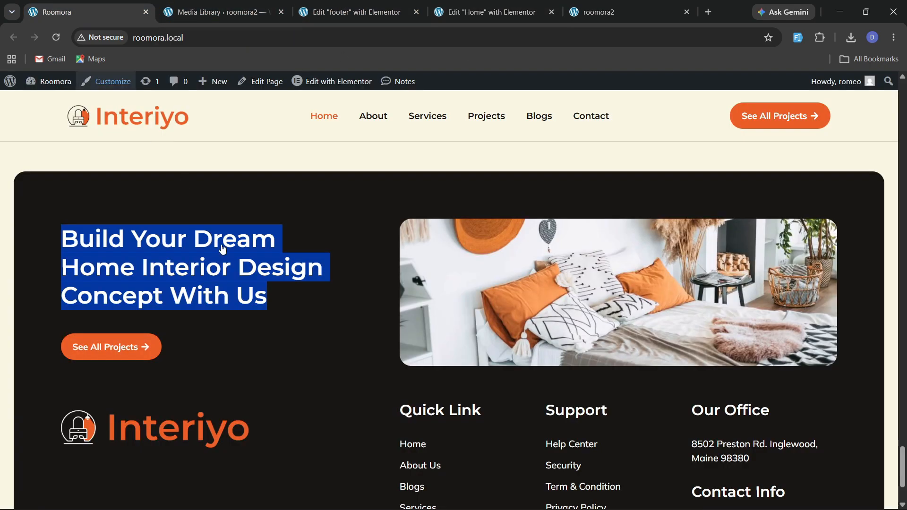
scroll(228, 339, "down", 3)
scroll(223, 336, "up", 3)
left_click(354, 11)
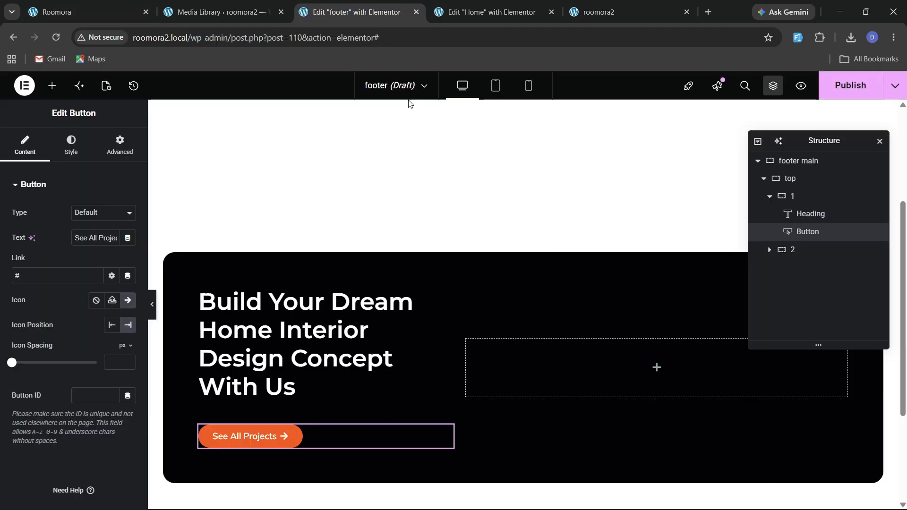
left_click(472, 347)
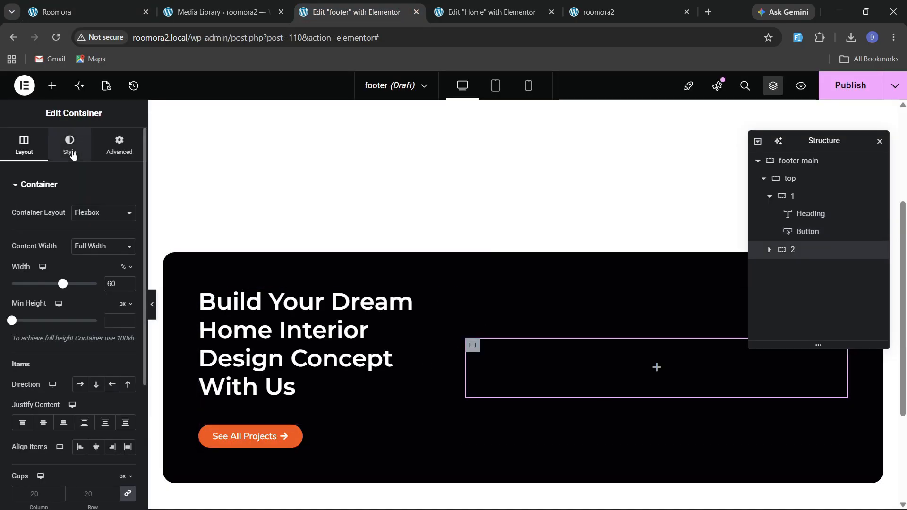
left_click(61, 151)
left_click(81, 238)
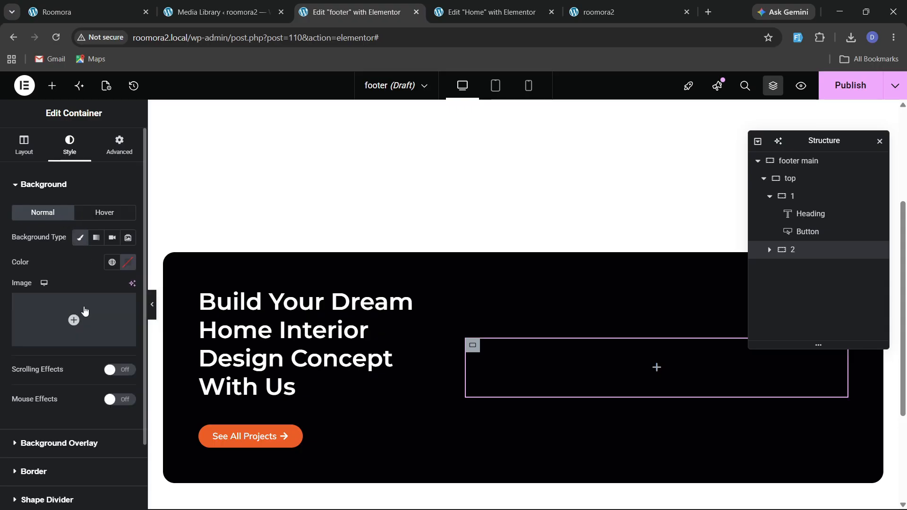
left_click(74, 331)
left_click(132, 5)
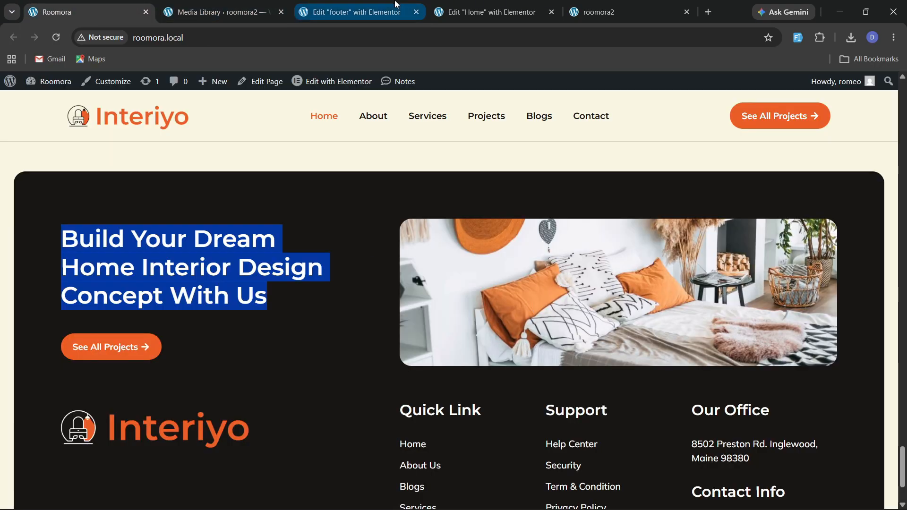
left_click(352, 11)
scroll(368, 362, "down", 5)
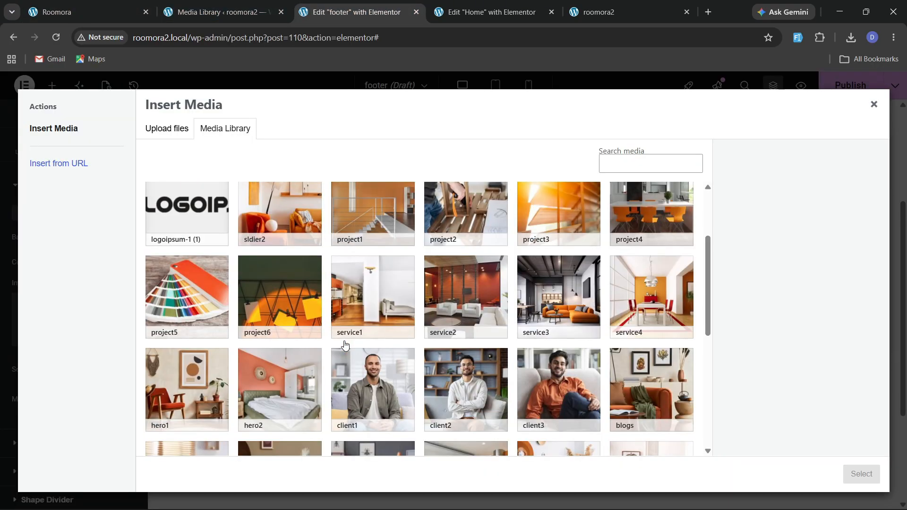
left_click(544, 374)
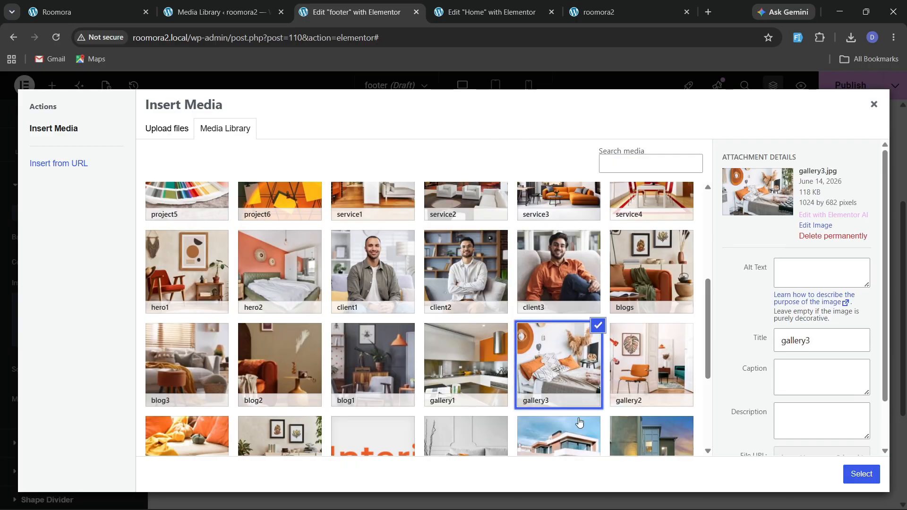
left_click(862, 473)
Set container 2's background position to Center Center and display size to Cover.
scroll(80, 316, "down", 3)
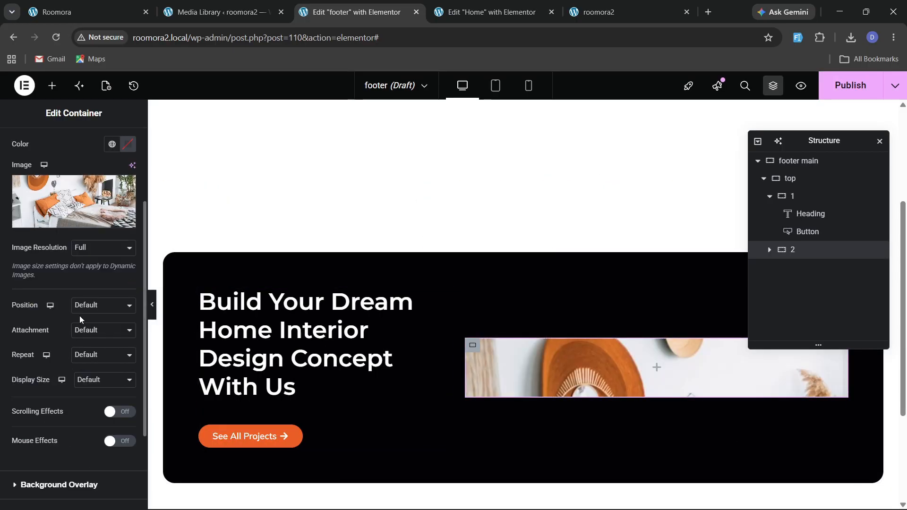
left_click(82, 308)
left_click(96, 335)
left_click(104, 379)
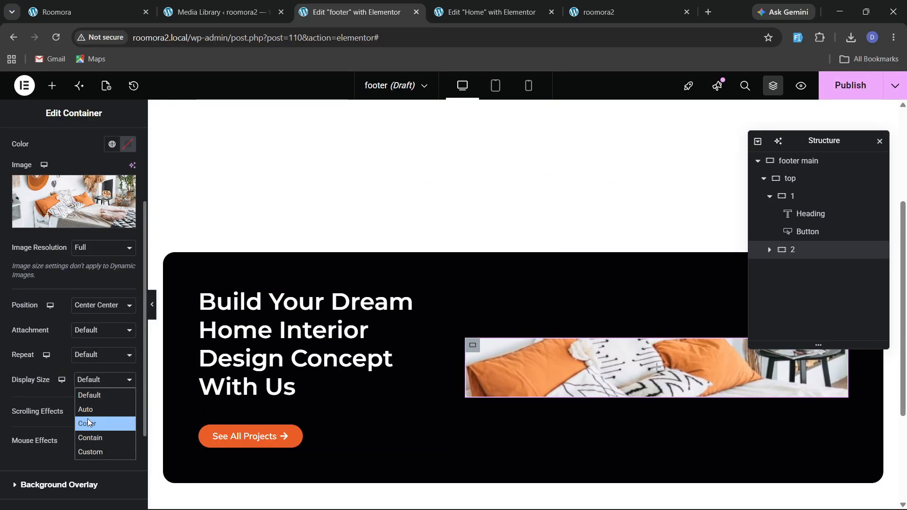
left_click(95, 421)
Round container 2's corners with a 20 px border radius.
scroll(47, 372, "down", 3)
left_click(21, 392)
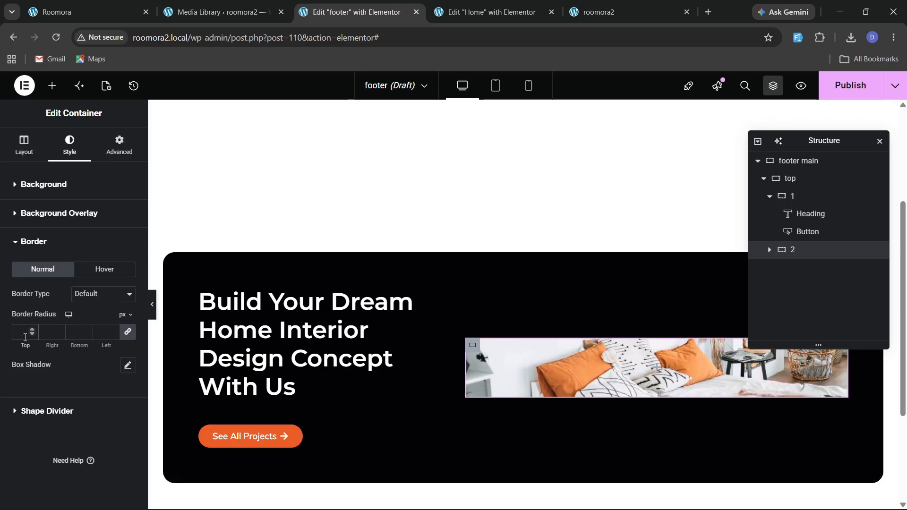
left_click(768, 197)
Make the top container stretch its items and set its gap to 70 px.
left_click(794, 180)
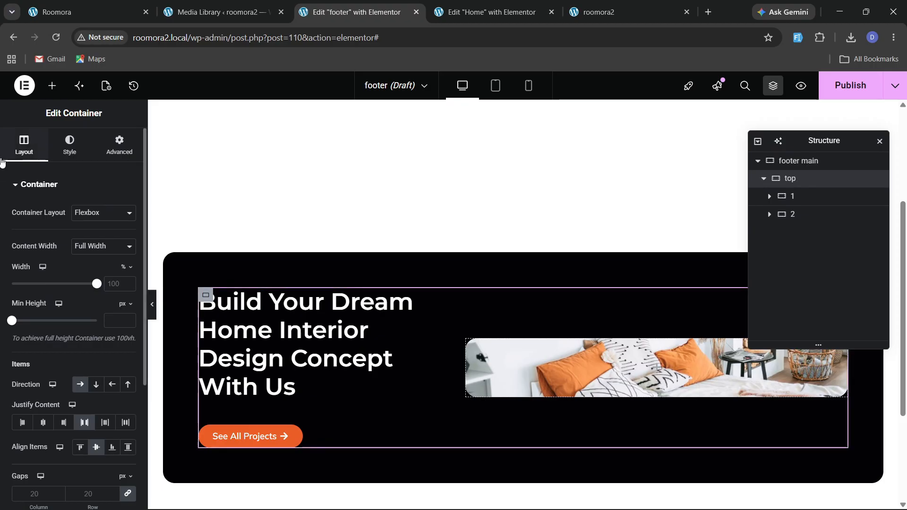
left_click(127, 389)
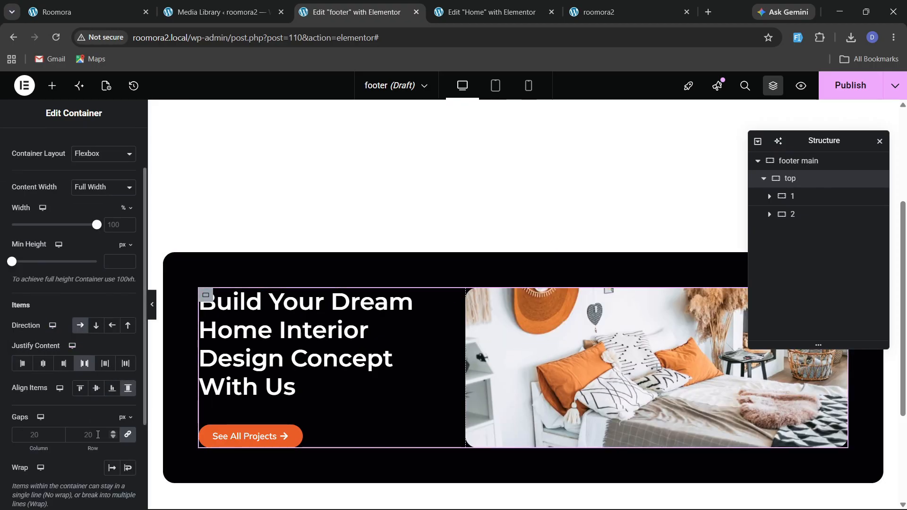
left_click(98, 433)
type("70")
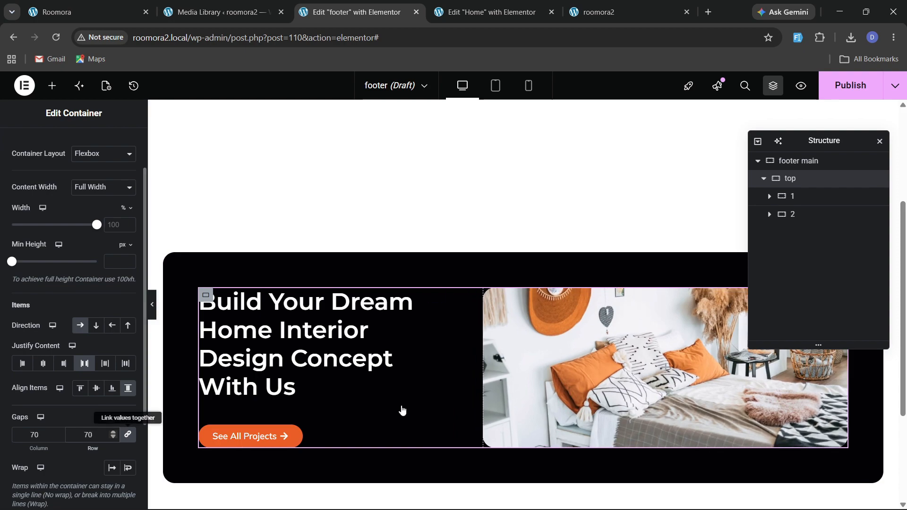
Add a new container below the top container and name it mid.
scroll(424, 348, "down", 3)
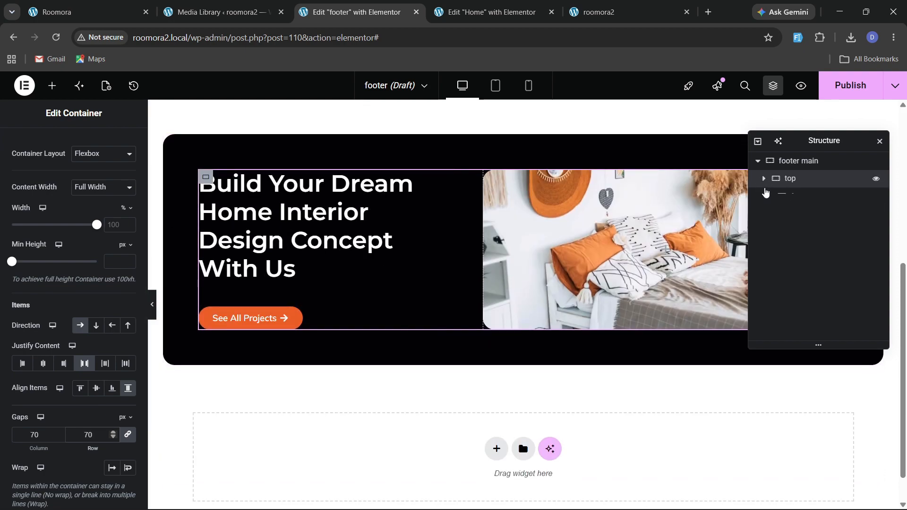
right_click(789, 183)
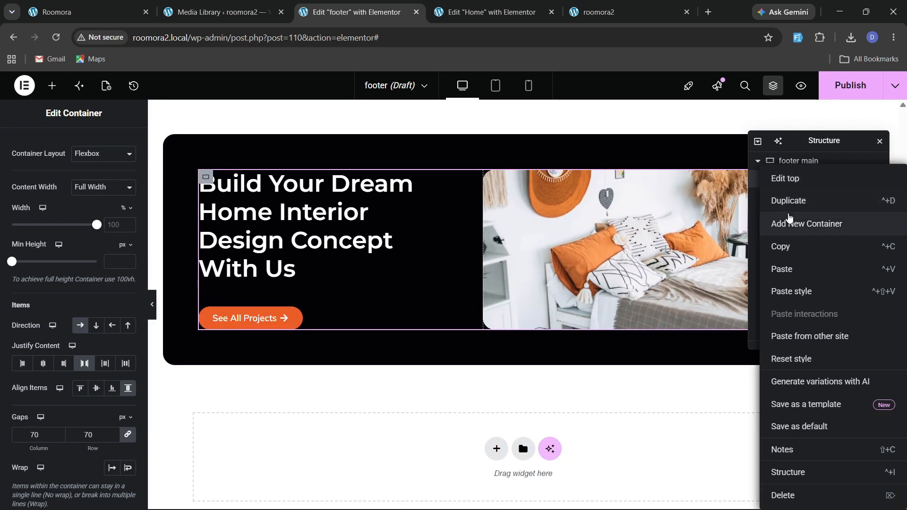
left_click(793, 220)
double_click(796, 199)
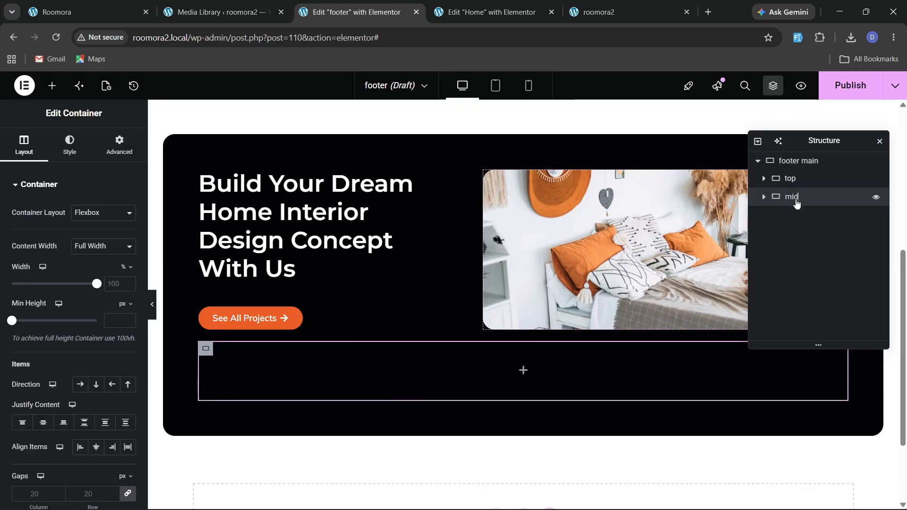
Add a container inside mid and duplicate it to get two inner containers.
left_click(57, 12)
scroll(262, 387, "down", 3)
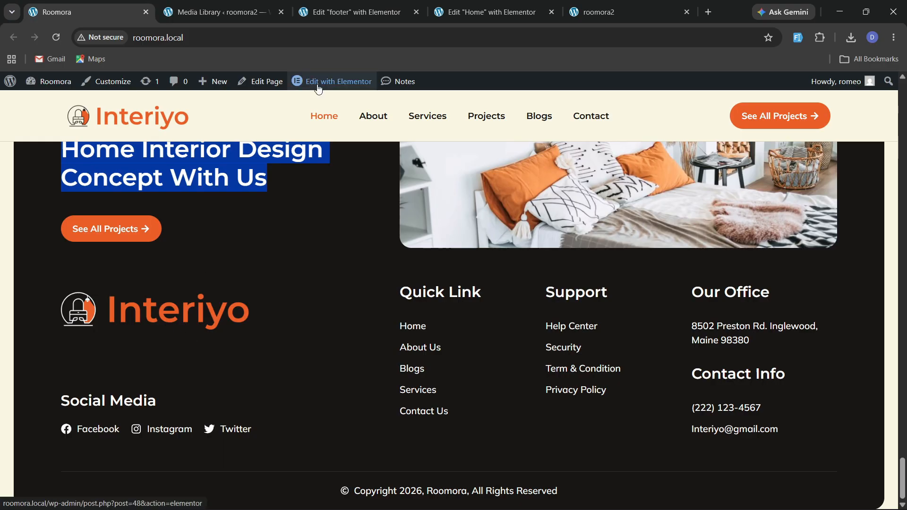
left_click(350, 11)
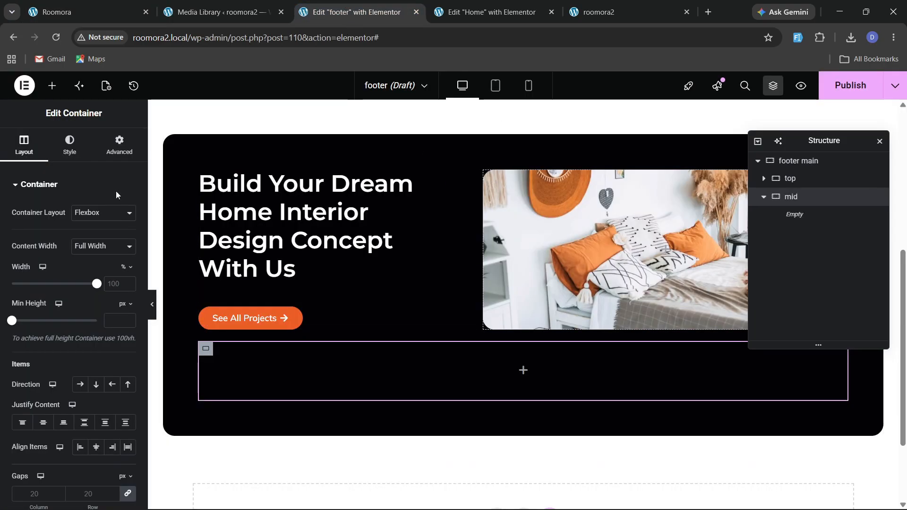
left_click(52, 86)
scroll(67, 310, "down", 3)
left_click_drag(42, 323, 331, 384)
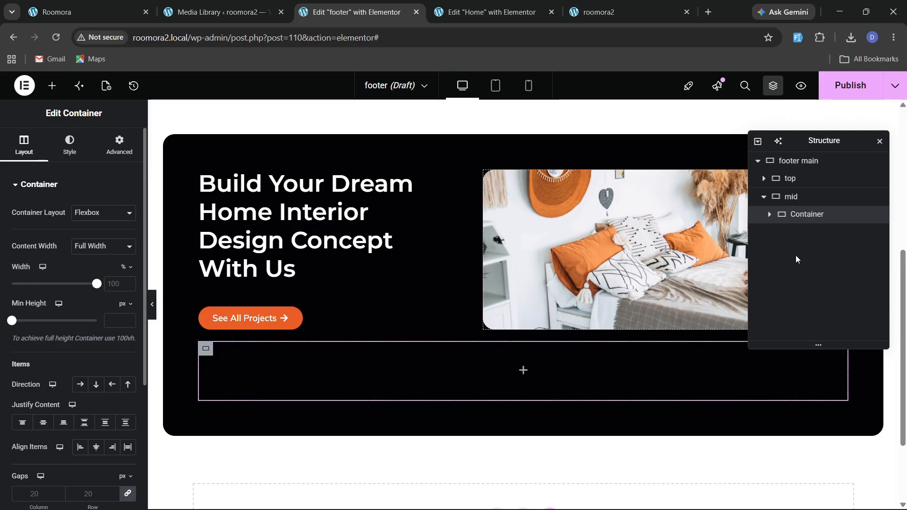
right_click(799, 217)
left_click(803, 223)
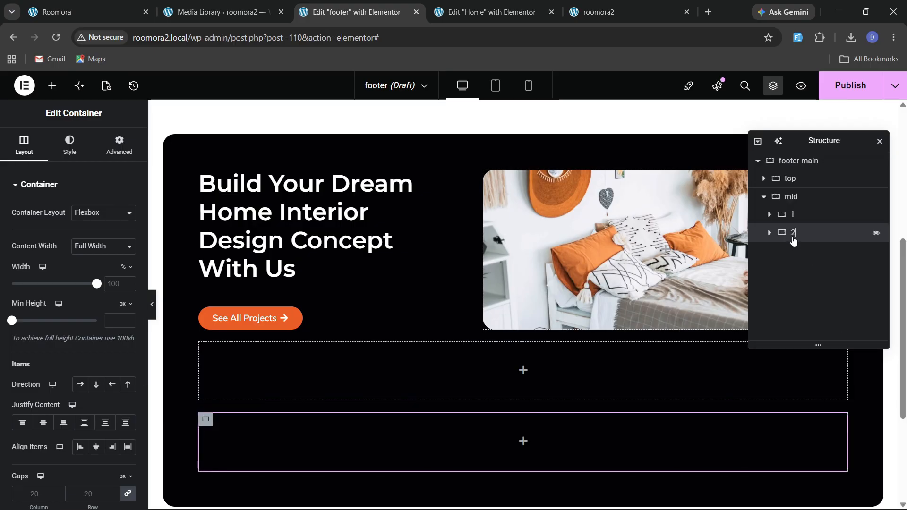
Set the mid container's direction to row.
left_click(792, 196)
scroll(41, 260, "down", 3)
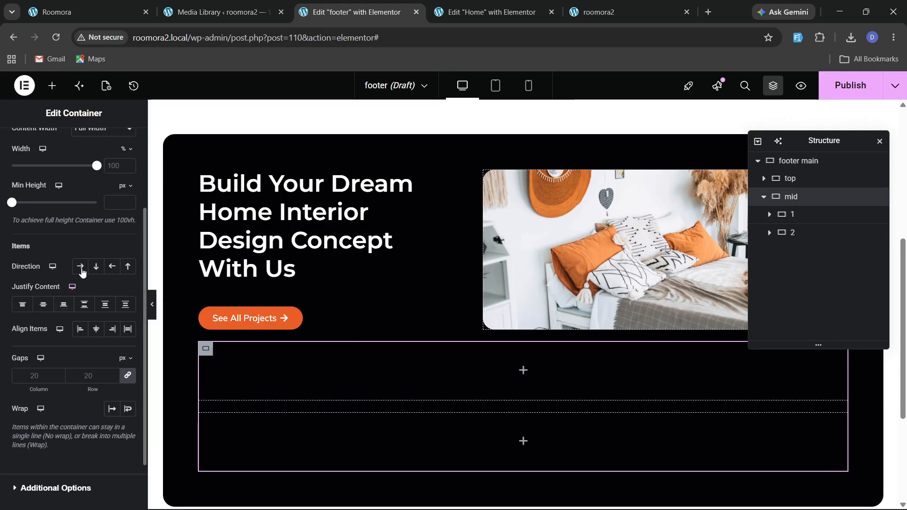
left_click(81, 267)
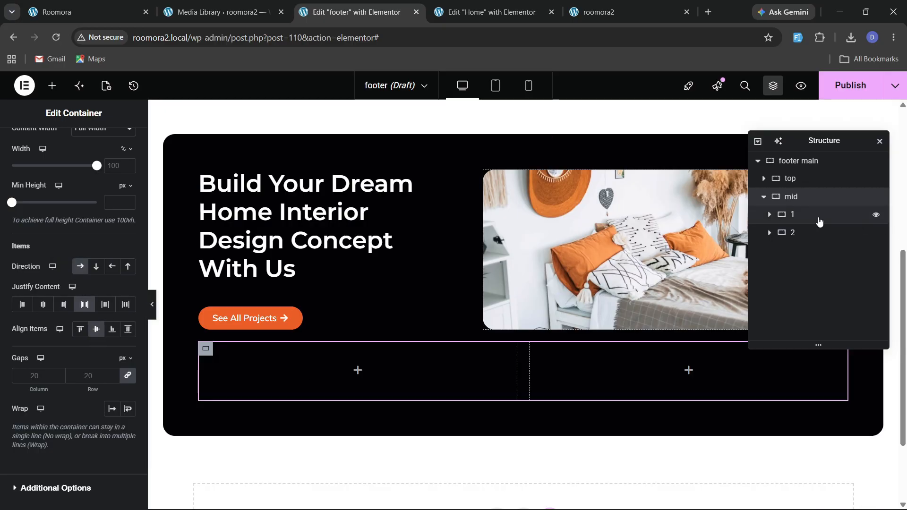
Set mid's first inner container width to 40% and the second to 60%.
left_click(820, 219)
type("40")
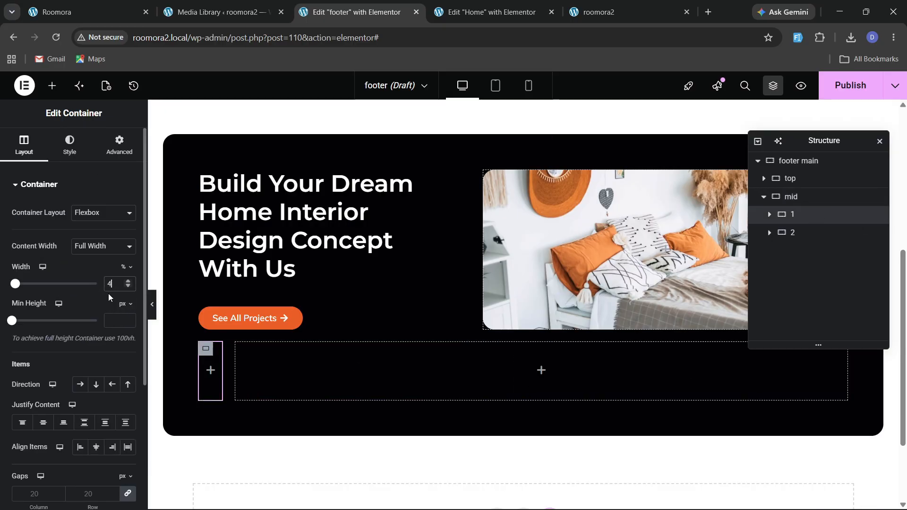
left_click(802, 231)
left_click(120, 283)
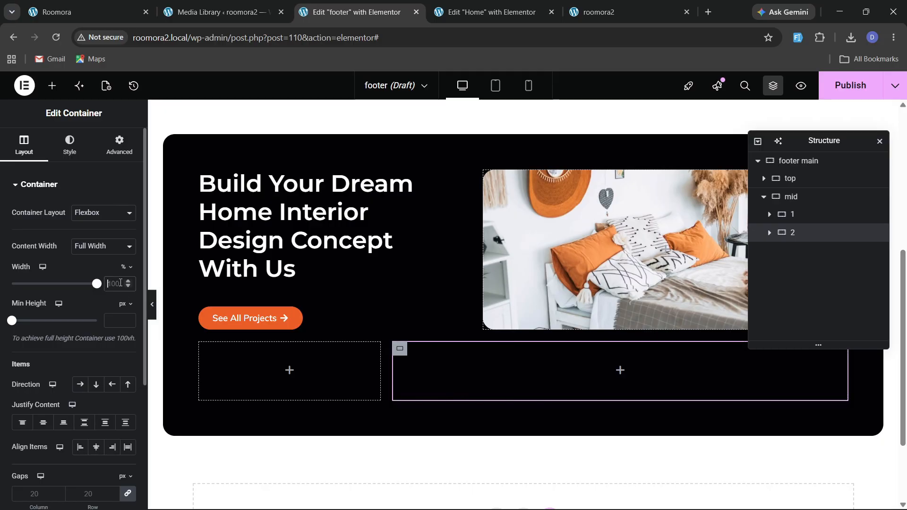
type("60")
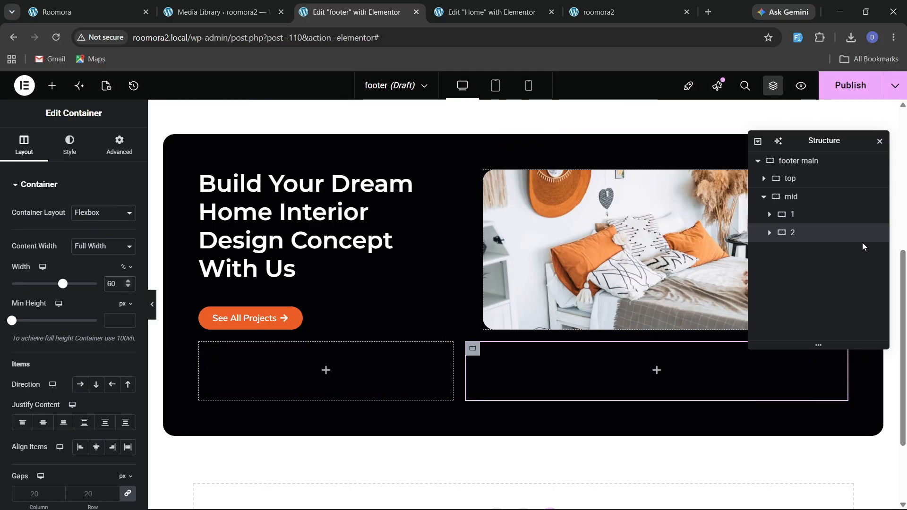
Set the footer main container's gap to 60 px.
left_click(803, 162)
left_click(24, 144)
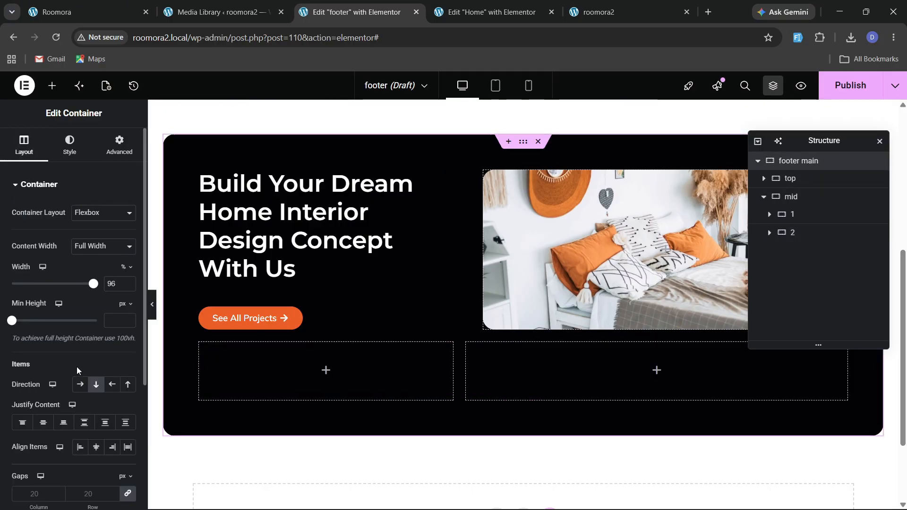
scroll(71, 364, "down", 3)
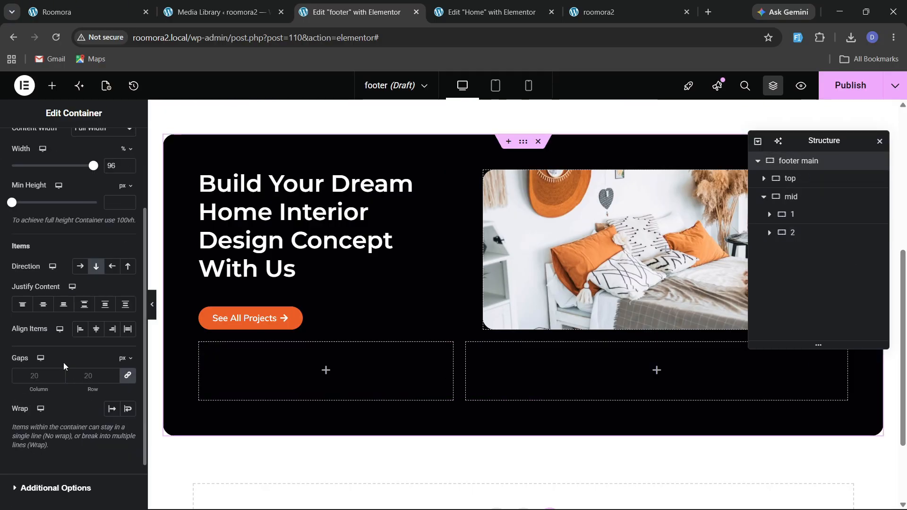
left_click(106, 376)
type("40")
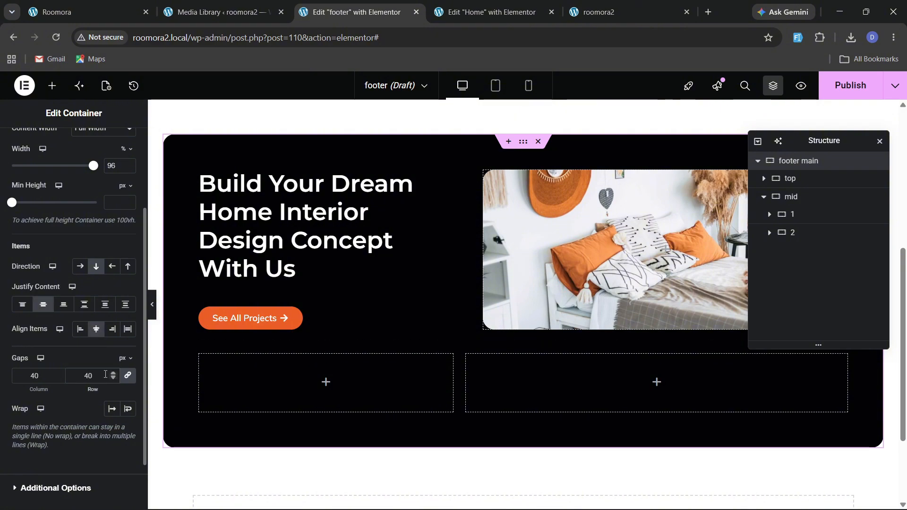
key("BackSpace")
key("BackSpace")
type("60")
Add an Image widget with the Logo-2 image to the first inner container of mid.
left_click(93, 6)
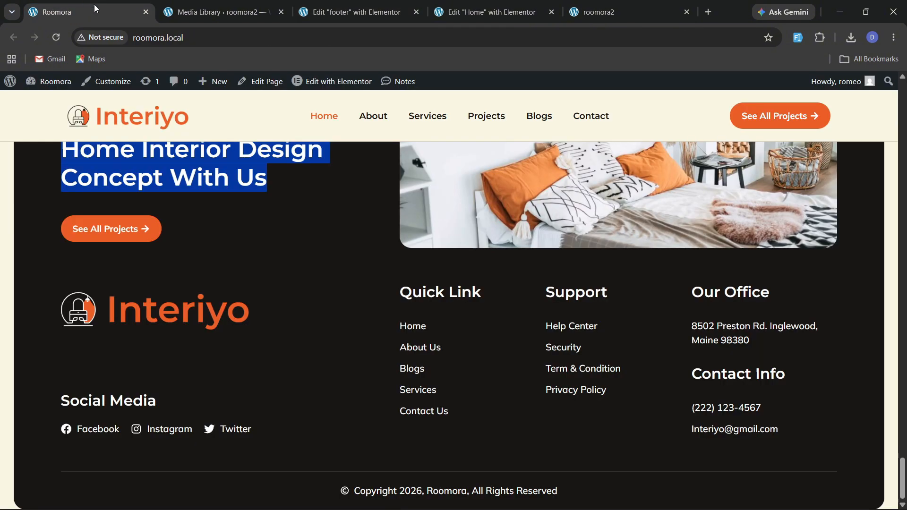
left_click(357, 12)
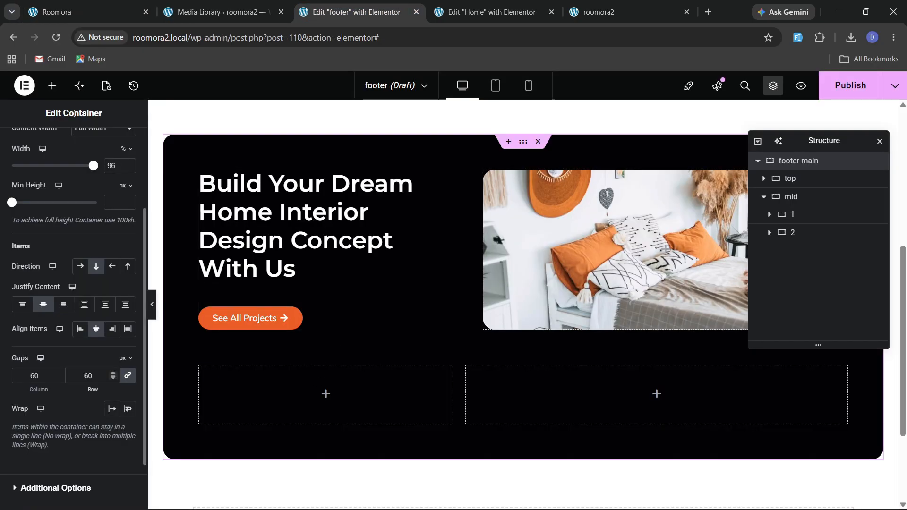
left_click(52, 85)
scroll(110, 328, "down", 3)
left_click_drag(108, 415, 232, 398)
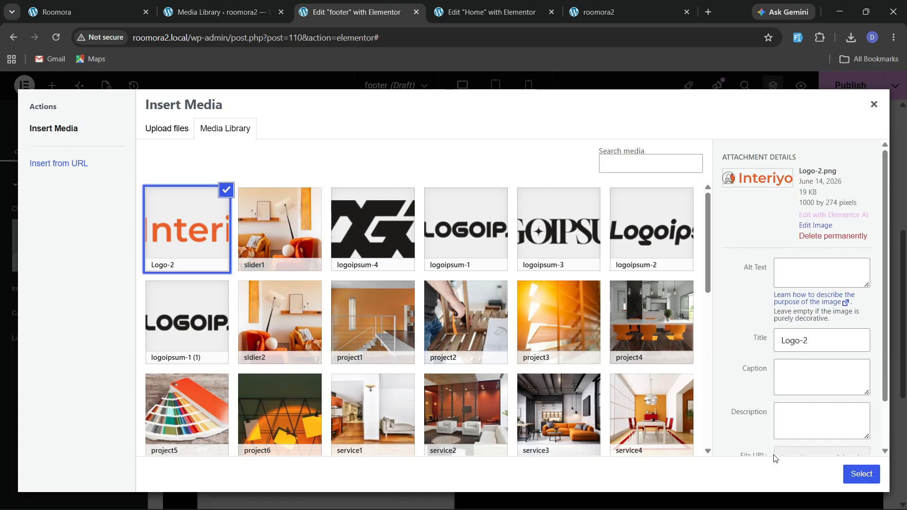
left_click(851, 474)
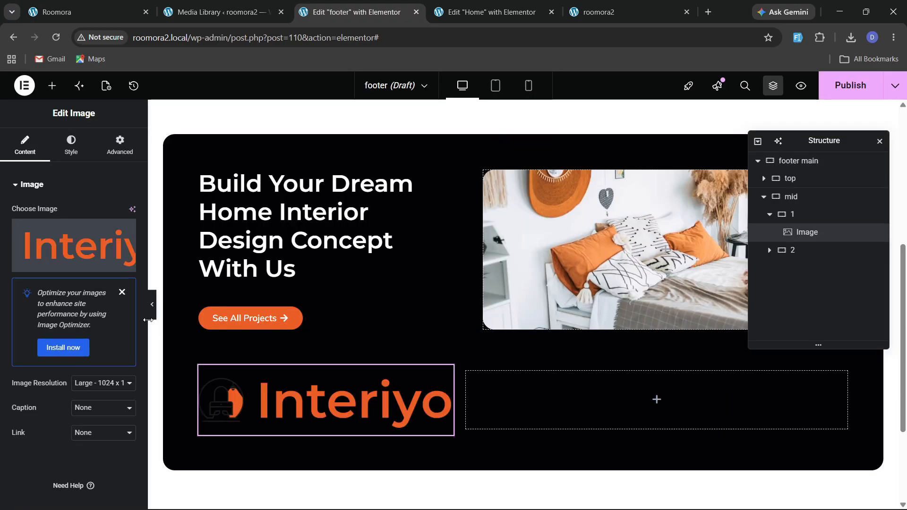
Replace the image with the 'logo footer' media library item.
left_click(102, 4)
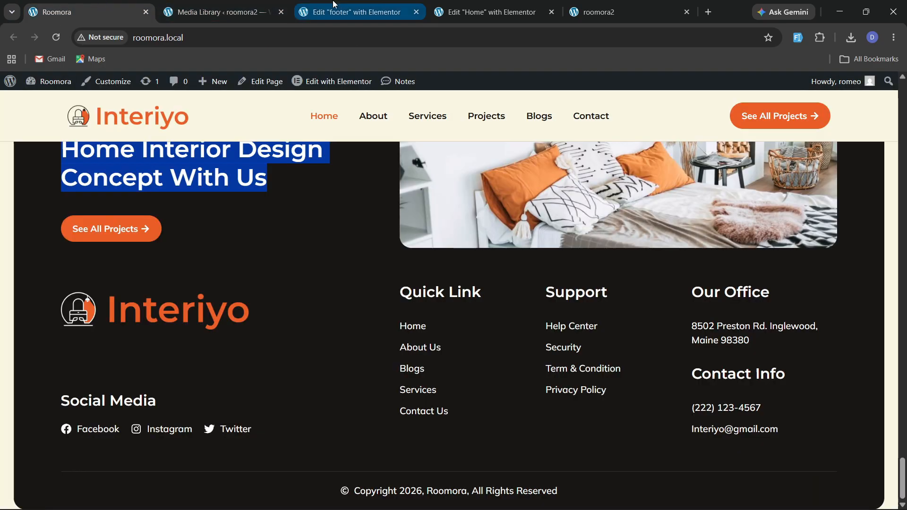
left_click(352, 12)
left_click(71, 248)
scroll(456, 346, "down", 5)
scroll(455, 346, "down", 3)
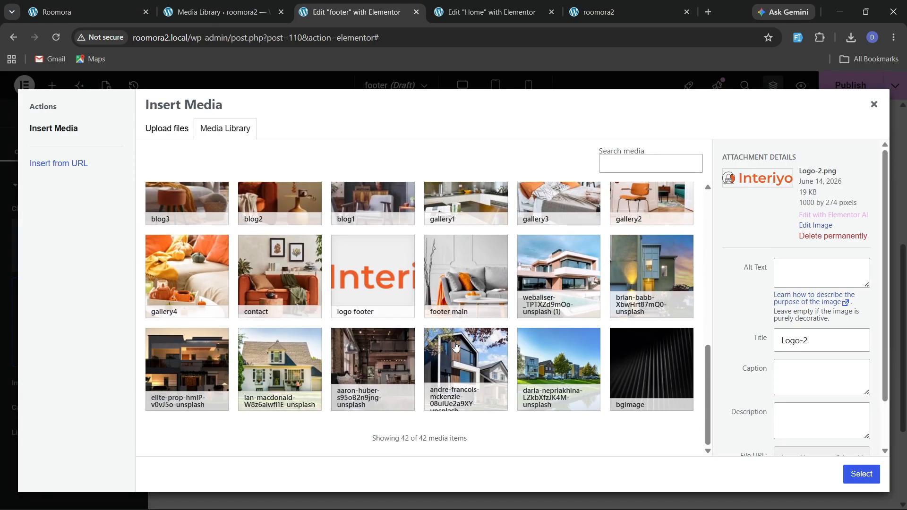
left_click(386, 299)
left_click(862, 474)
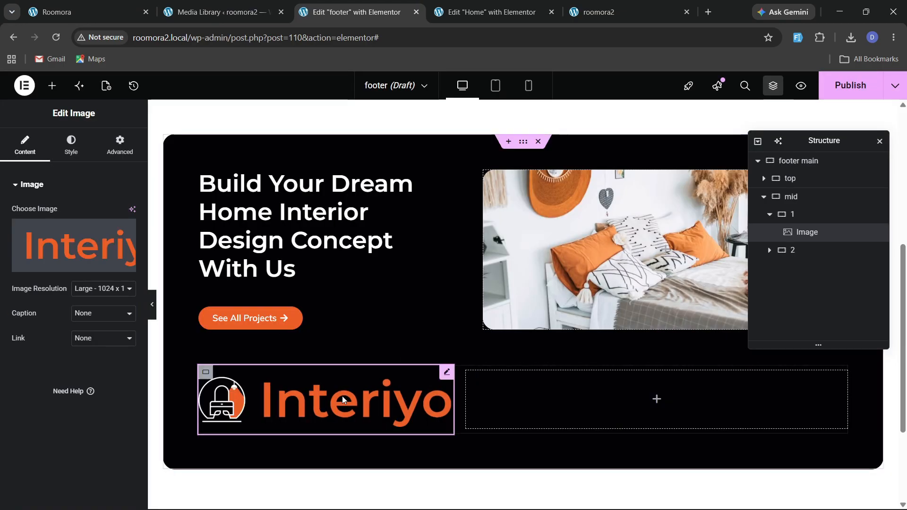
Set the logo image's width to Custom with a custom width of 50%.
left_click(119, 144)
left_click(85, 305)
left_click(109, 364)
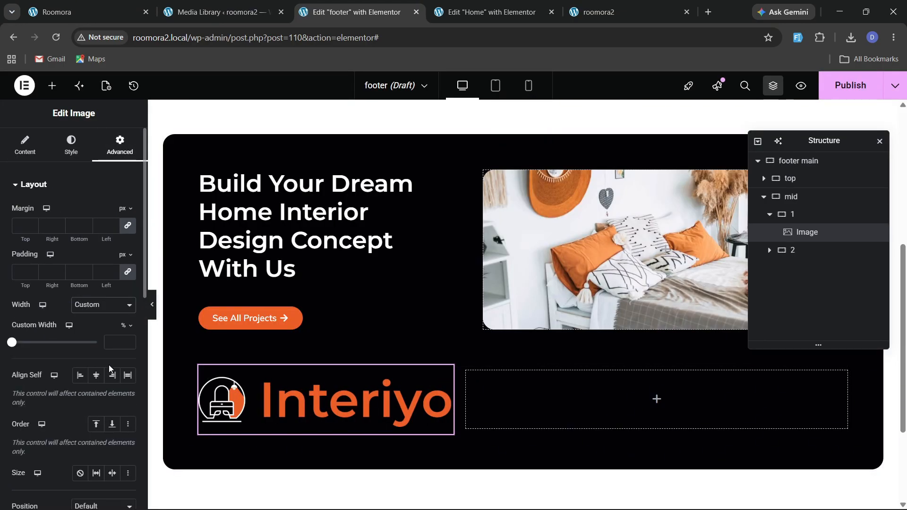
left_click(128, 341)
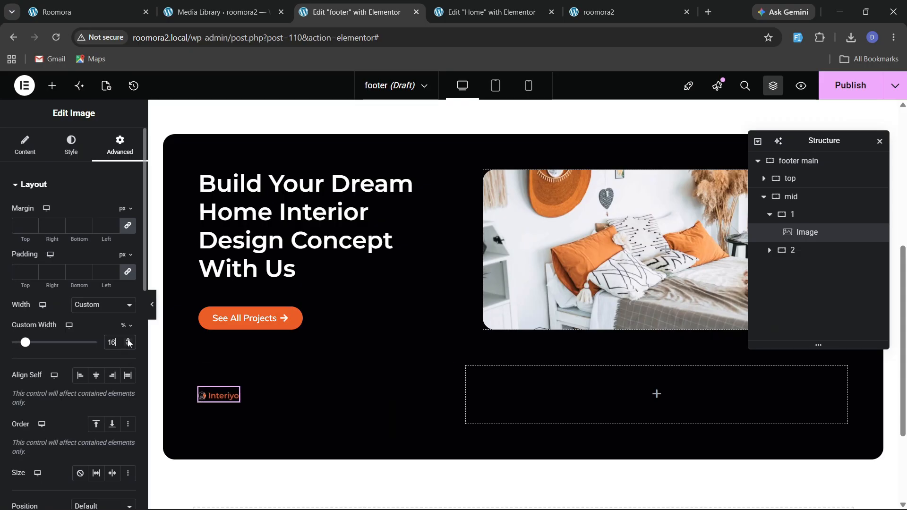
left_click_drag(128, 343, 128, 342)
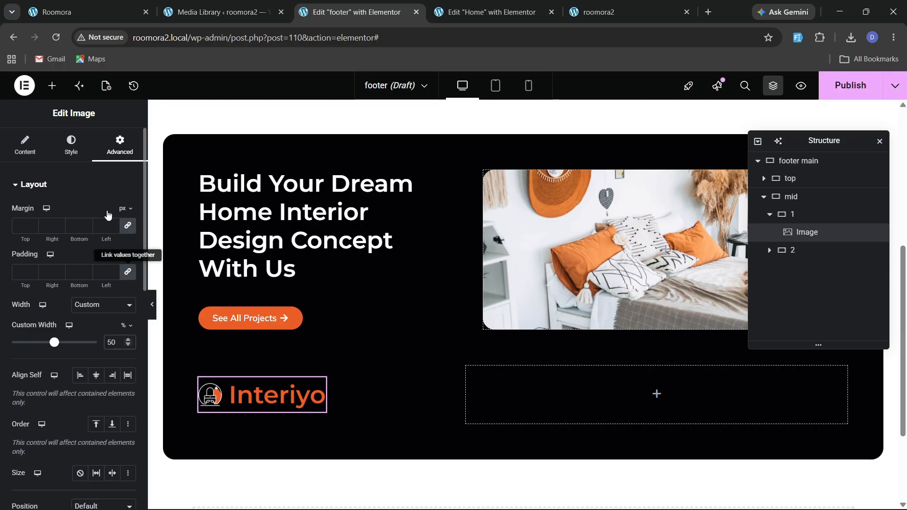
left_click(56, 4)
left_click(352, 12)
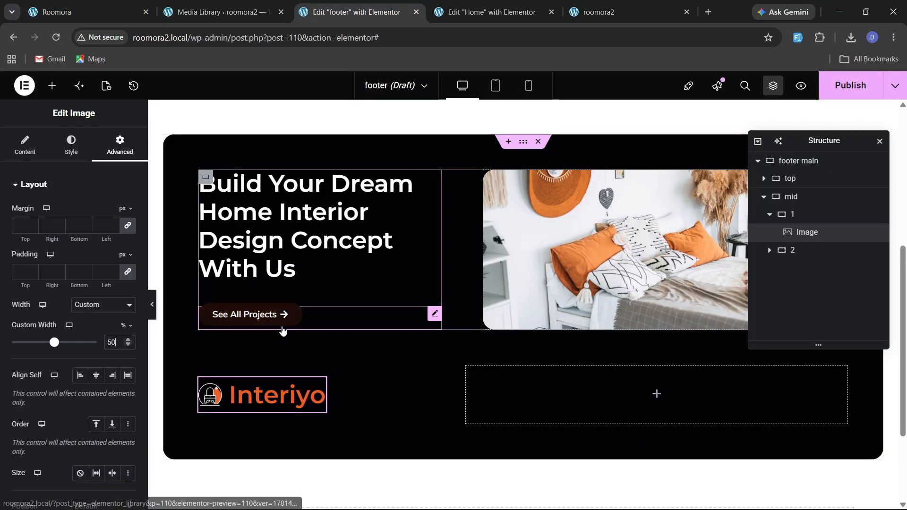
Add a container below the logo inside mid's first inner container.
left_click(53, 86)
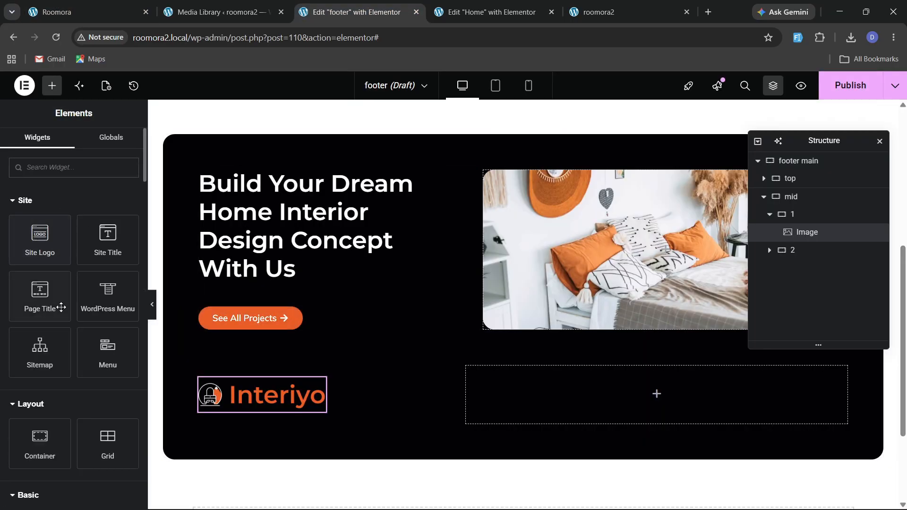
scroll(62, 308, "down", 3)
left_click_drag(42, 321, 275, 400)
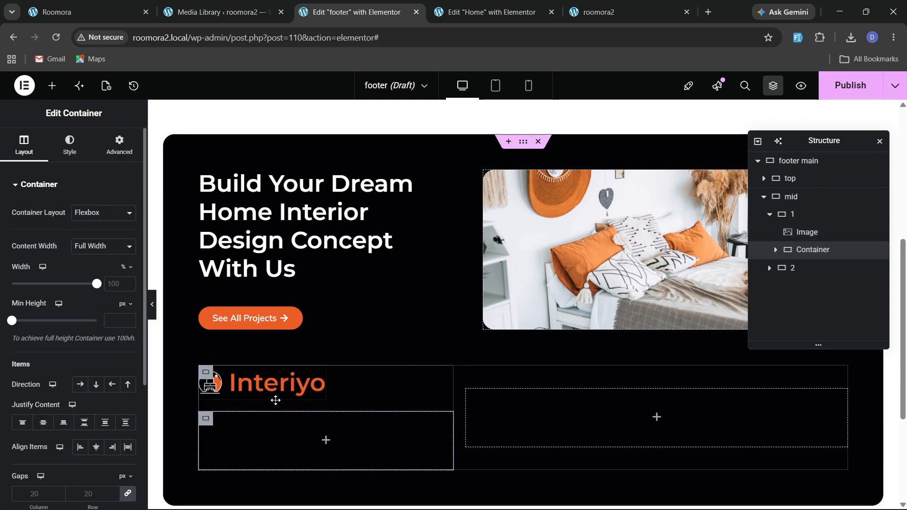
left_click(112, 13)
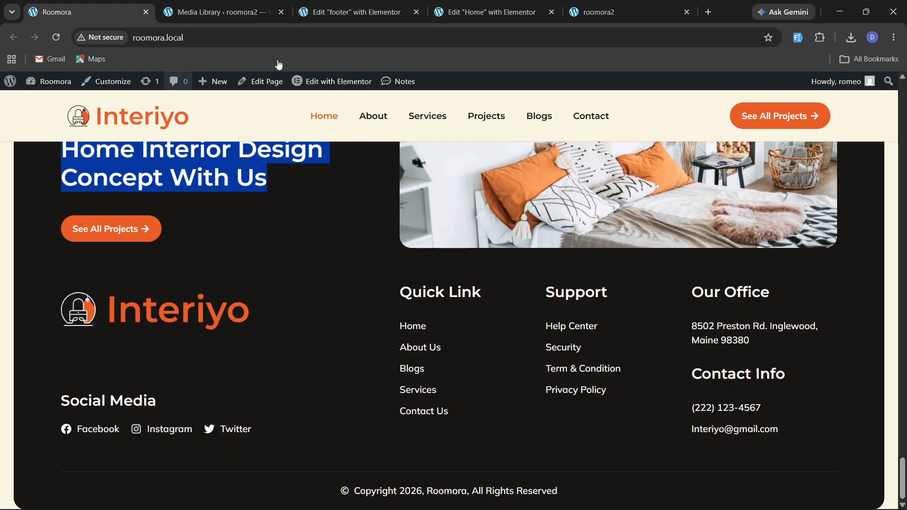
left_click(360, 12)
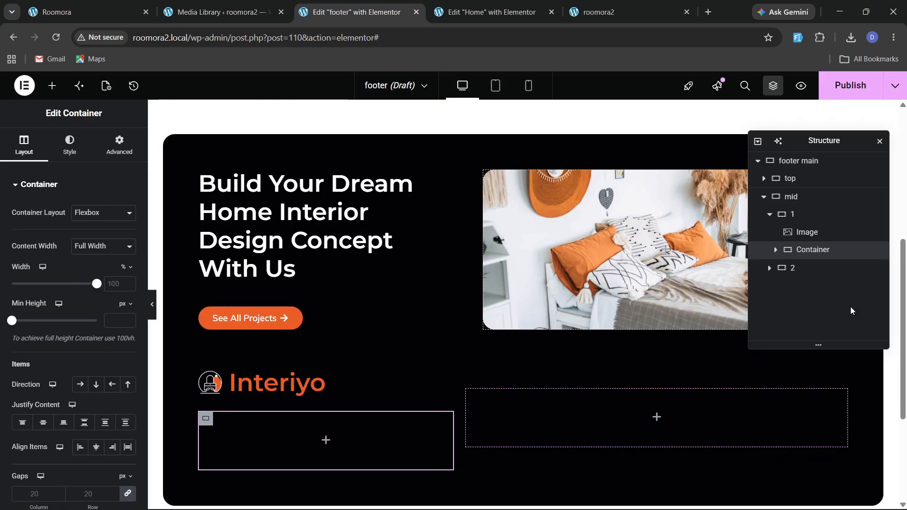
Set the mid container's align items to start and its gaps to 70 px.
left_click(791, 196)
scroll(85, 419, "down", 2)
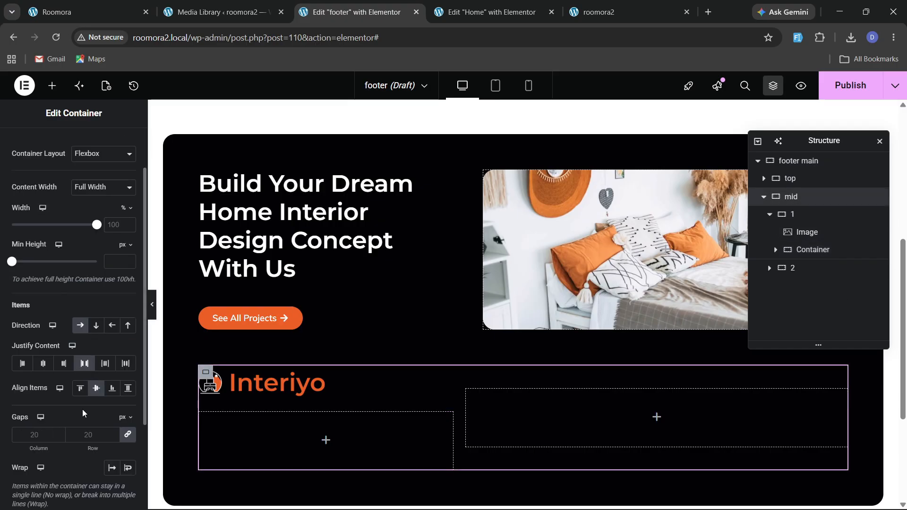
left_click(80, 388)
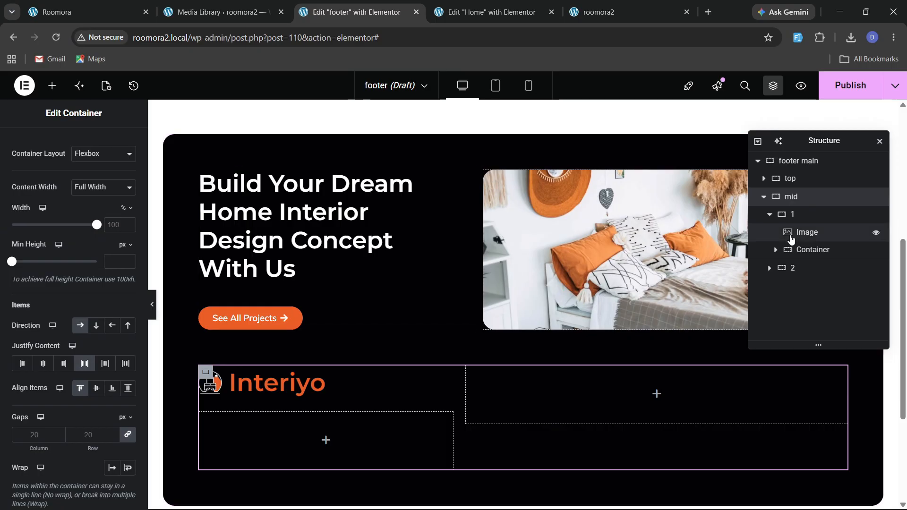
left_click(788, 178)
scroll(97, 372, "down", 3)
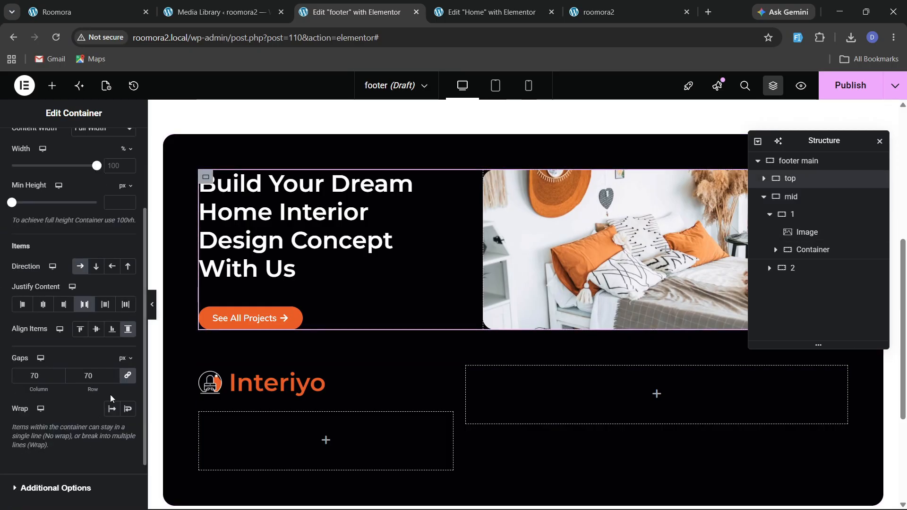
left_click(794, 204)
scroll(38, 274, "down", 3)
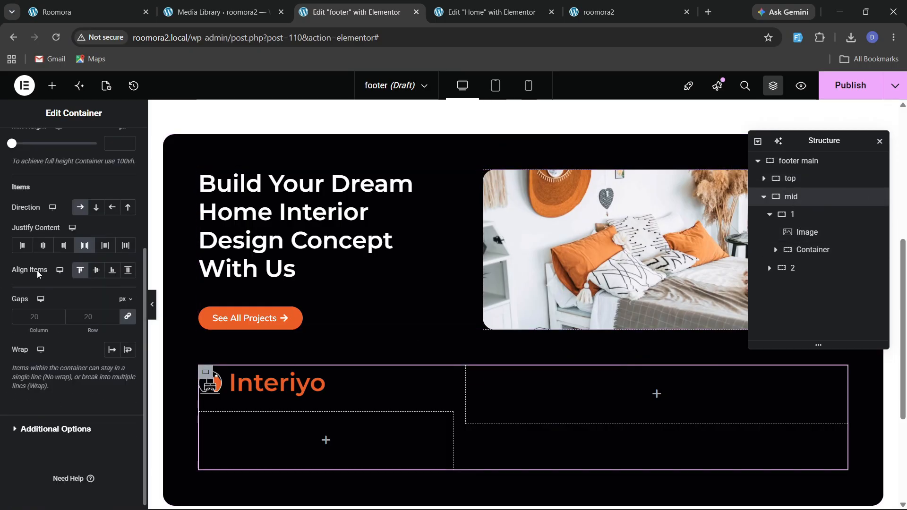
left_click(85, 318)
type("70")
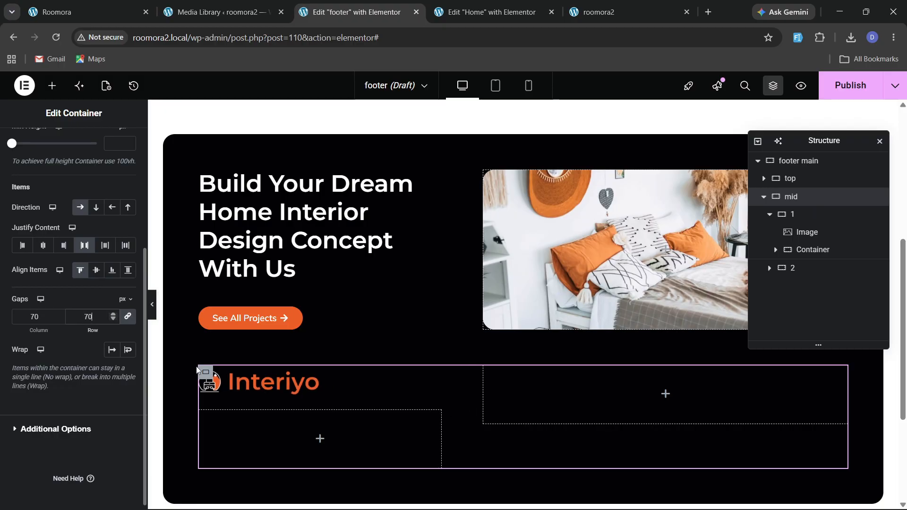
Increase the logo image's custom width to 55%.
left_click(321, 383)
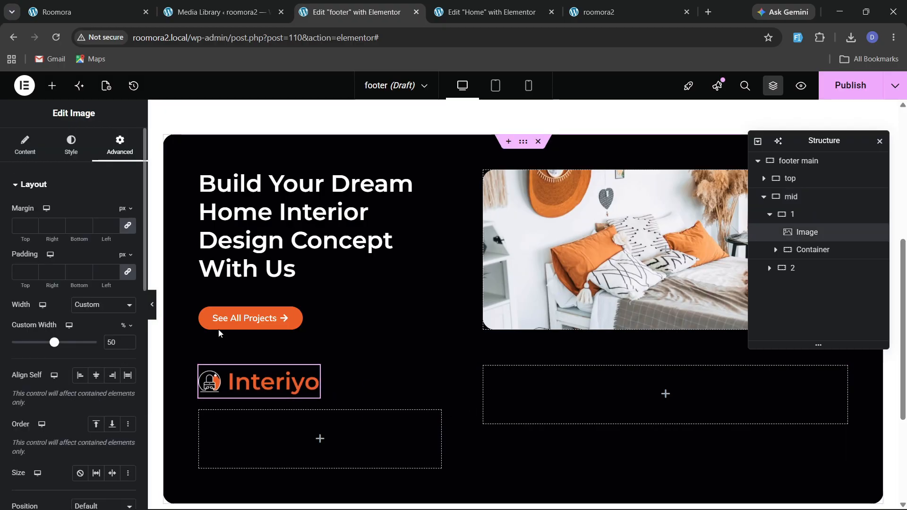
left_click(128, 340)
left_click(128, 341)
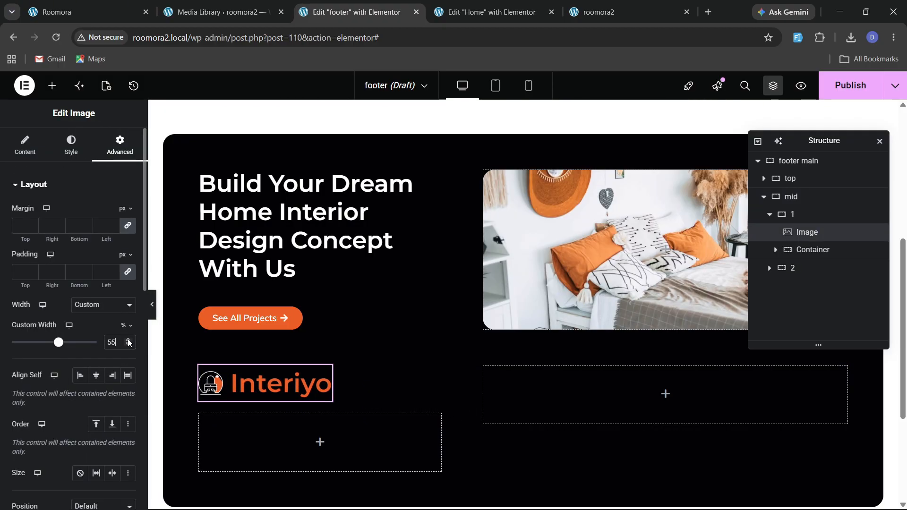
left_click(81, 12)
left_click(382, 4)
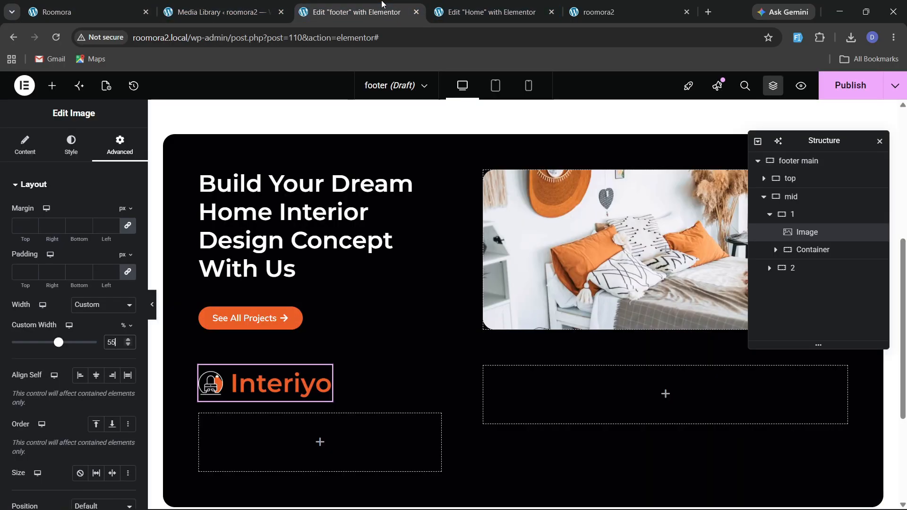
Add a Grid to mid's second inner container and set its rows to 1, keeping 3 columns.
left_click(52, 85)
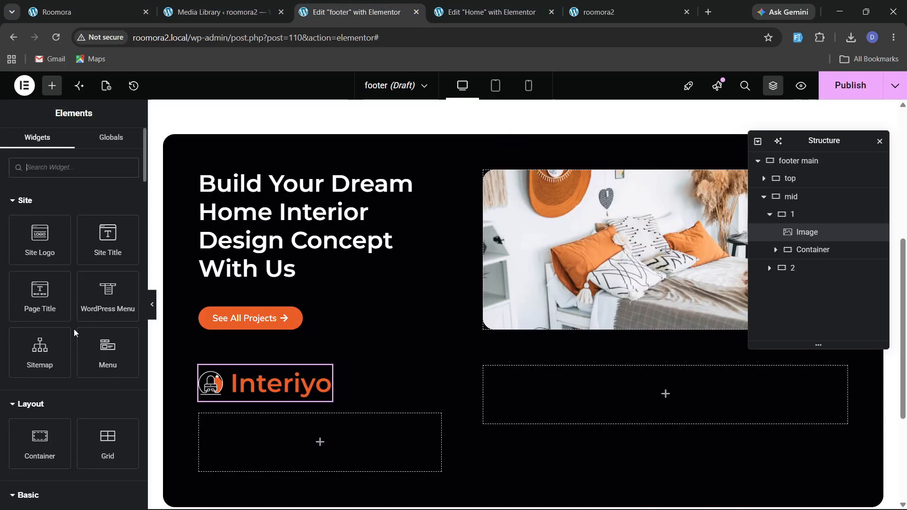
scroll(74, 333, "down", 3)
mouse_move(40, 416)
left_mouse_down()
mouse_move(591, 384)
mouse_move(16, 418)
mouse_move(40, 409)
left_mouse_up()
left_click(80, 11)
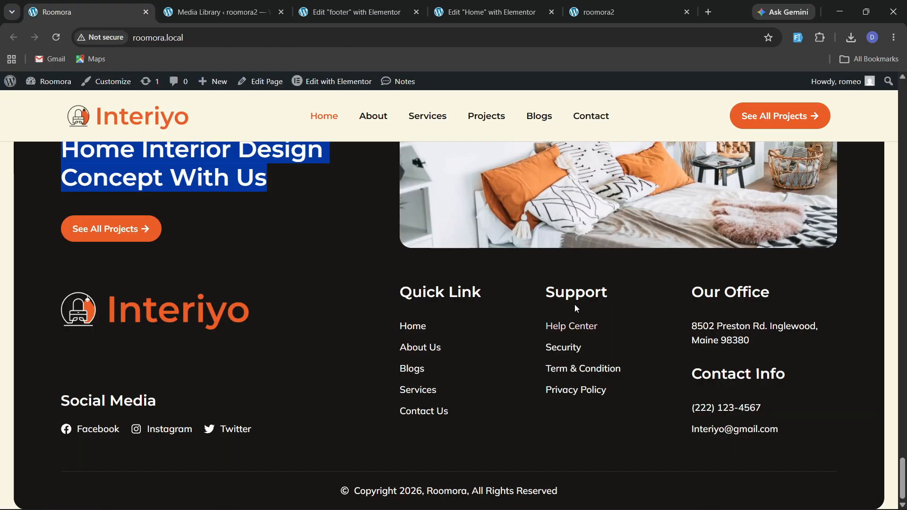
left_click(354, 12)
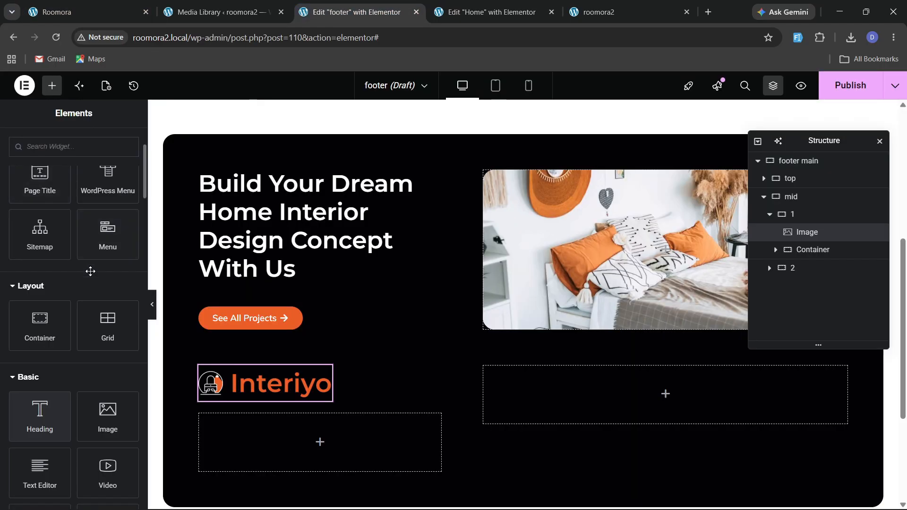
scroll(91, 272, "up", 3)
scroll(95, 230, "down", 1)
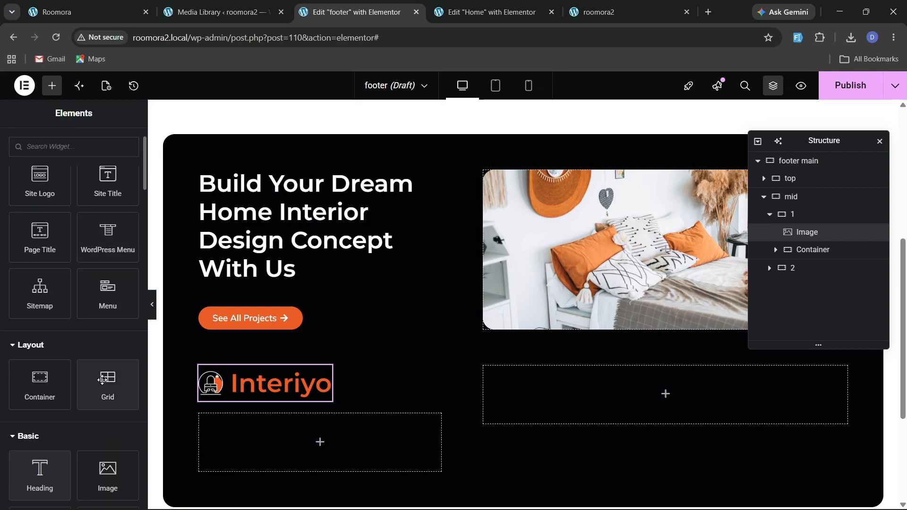
left_click_drag(102, 380, 610, 396)
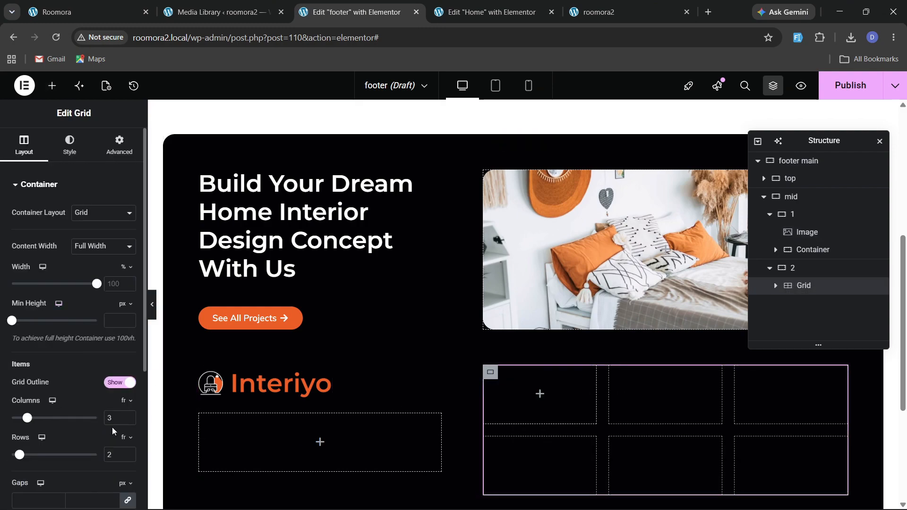
left_click_drag(117, 455, 87, 461)
type("1")
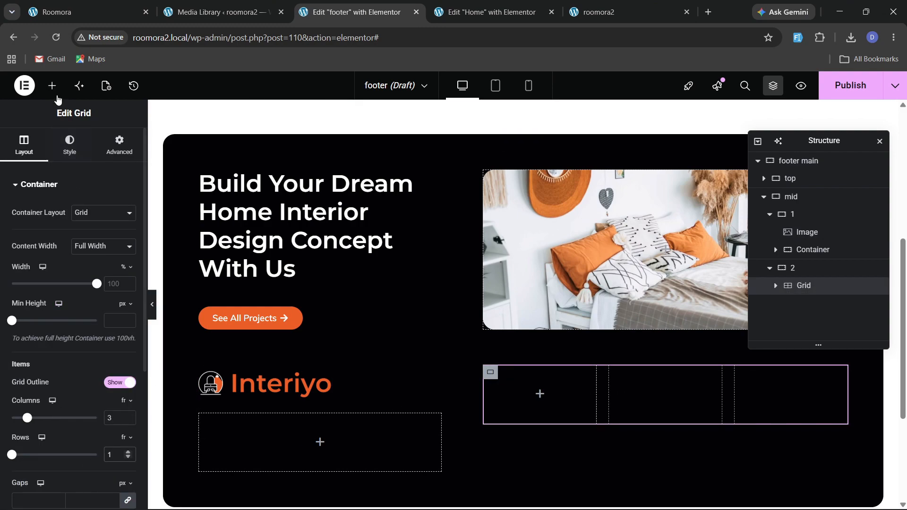
Add a container into the grid's first cell and place a Heading widget inside it.
left_click(53, 88)
scroll(71, 254, "down", 3)
left_click_drag(43, 330, 486, 380)
scroll(188, 354, "down", 2)
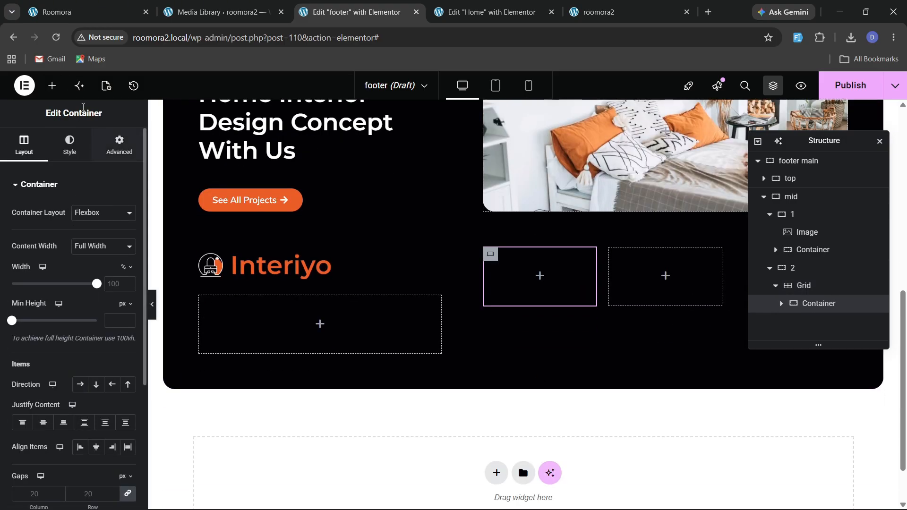
scroll(55, 395, "down", 3)
left_click_drag(42, 411, 531, 302)
Copy the Quick Link text from the reference site and set the heading title to Quick Links.
key("ctrl+1")
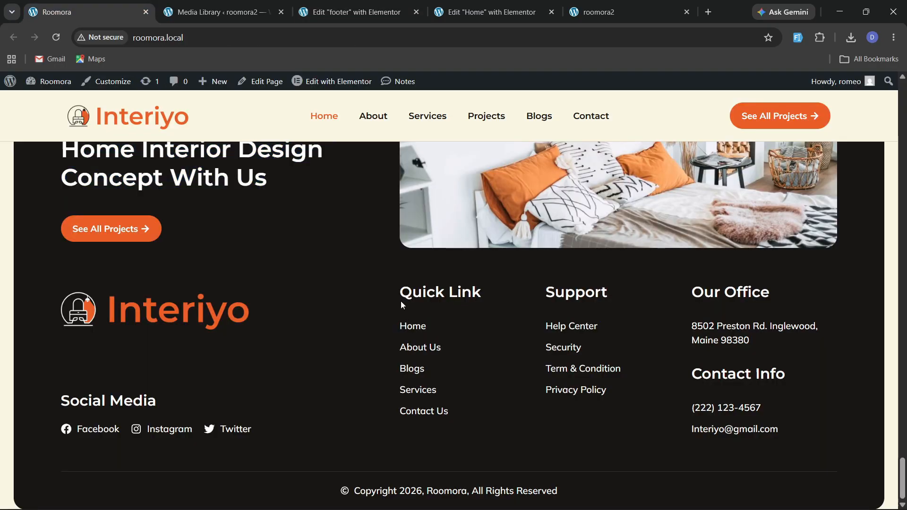
left_click_drag(400, 302, 481, 294)
key("ctrl+c")
left_click(475, 6)
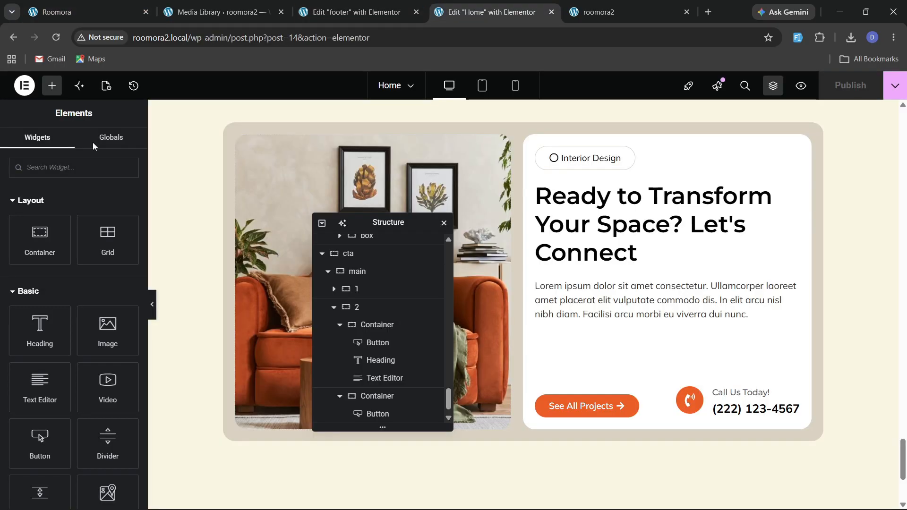
left_click(211, 5)
left_click(378, 5)
left_click(66, 241)
key("ctrl+a")
key("ctrl+v")
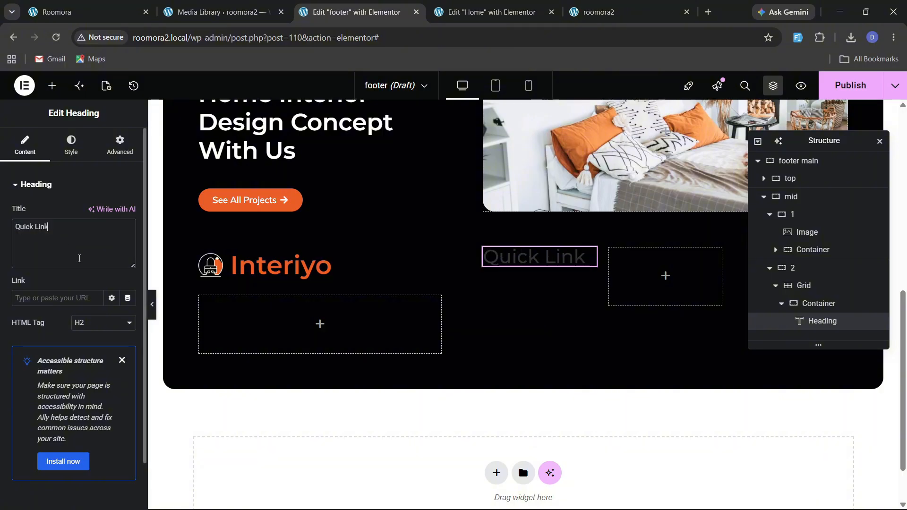
Set the Quick Links heading's text color to white.
left_click(71, 144)
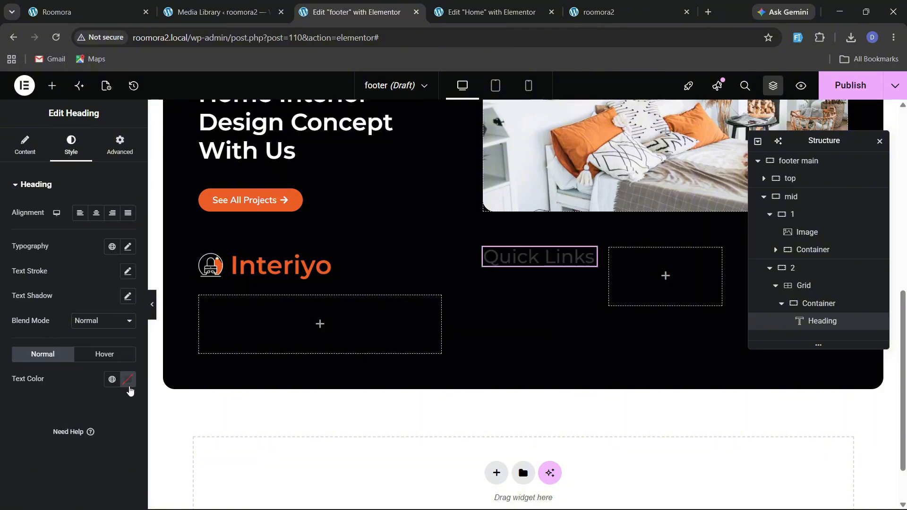
left_click(128, 385)
left_click_drag(107, 258, 58, 224)
left_click(29, 391)
scroll(287, 190, "up", 1)
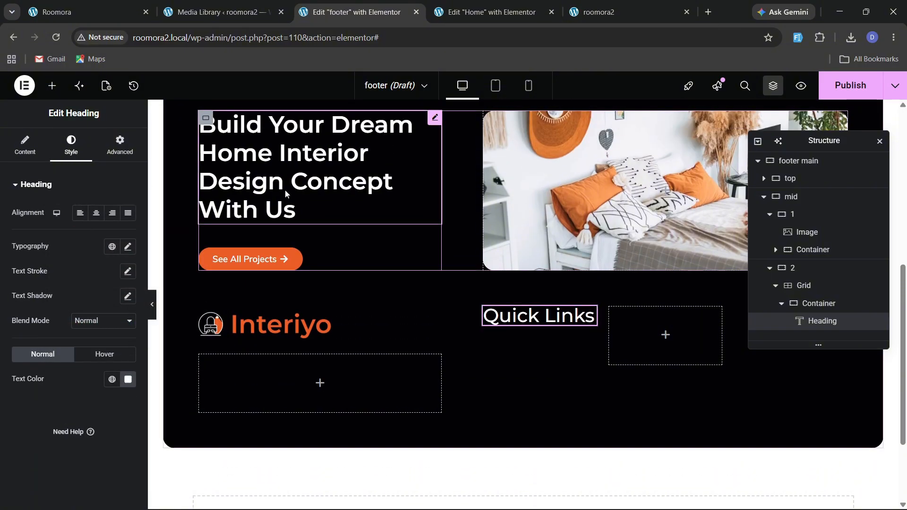
Copy the style of the Build Your Dream heading and paste it onto the Quick Links heading.
right_click(284, 189)
left_click(308, 247)
right_click(548, 315)
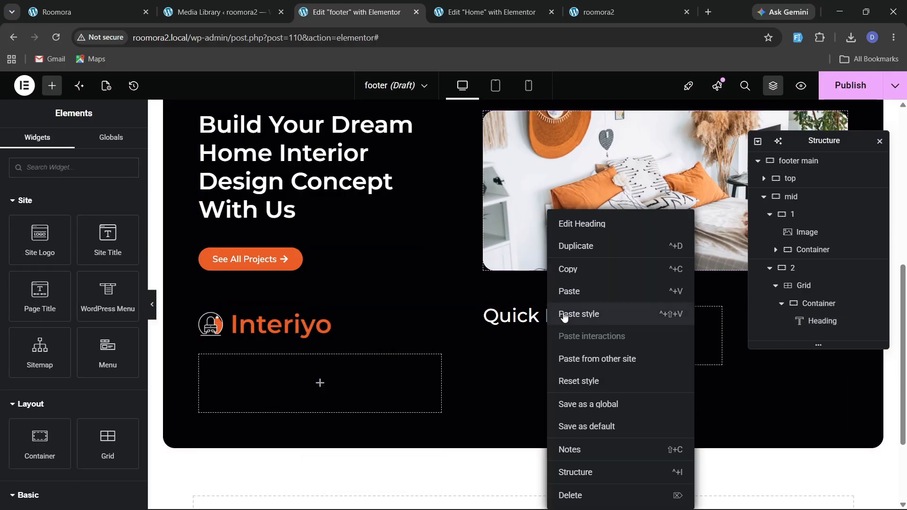
left_click(570, 314)
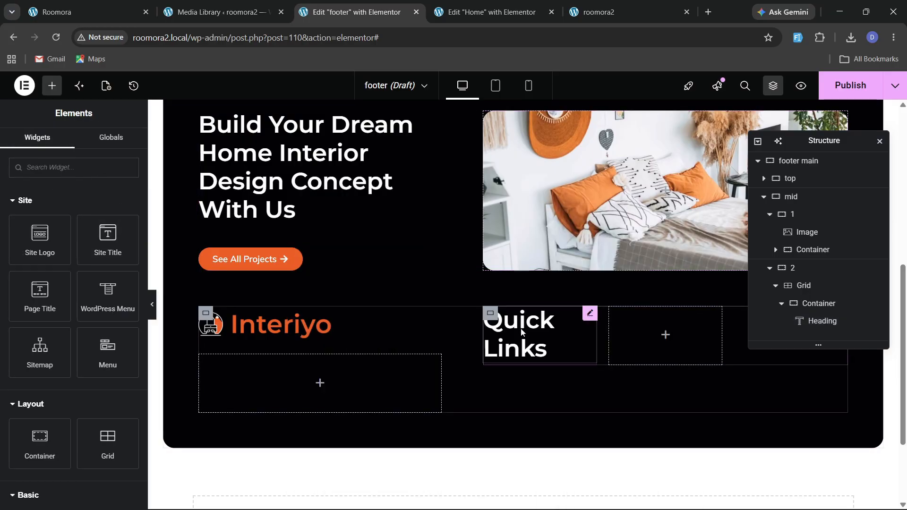
Set the Quick Links heading's typography size to 22 px.
left_click(591, 311)
left_click(127, 245)
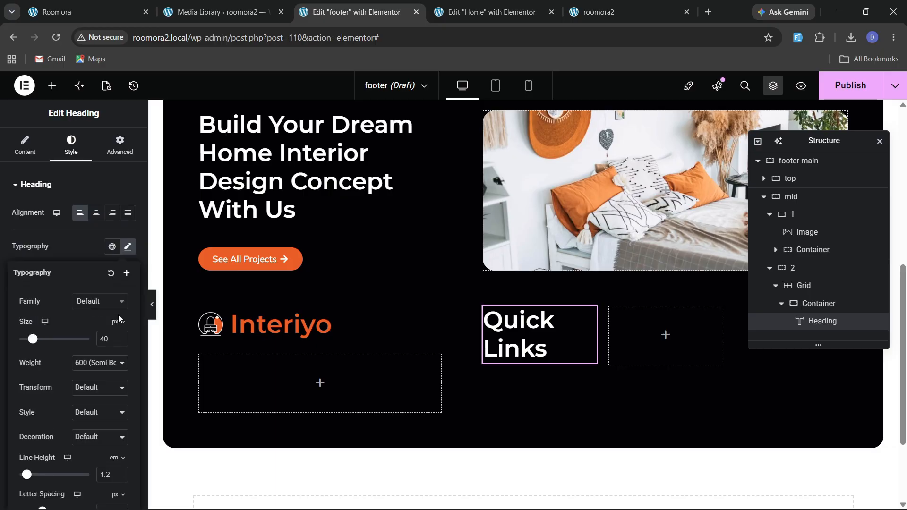
left_click(119, 340)
left_click(119, 339)
left_click(120, 340)
left_click(120, 339)
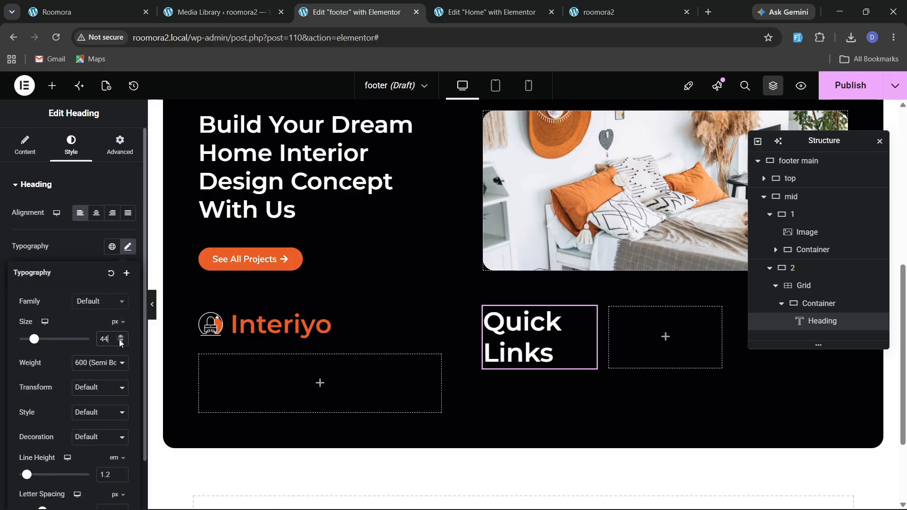
left_click(119, 341)
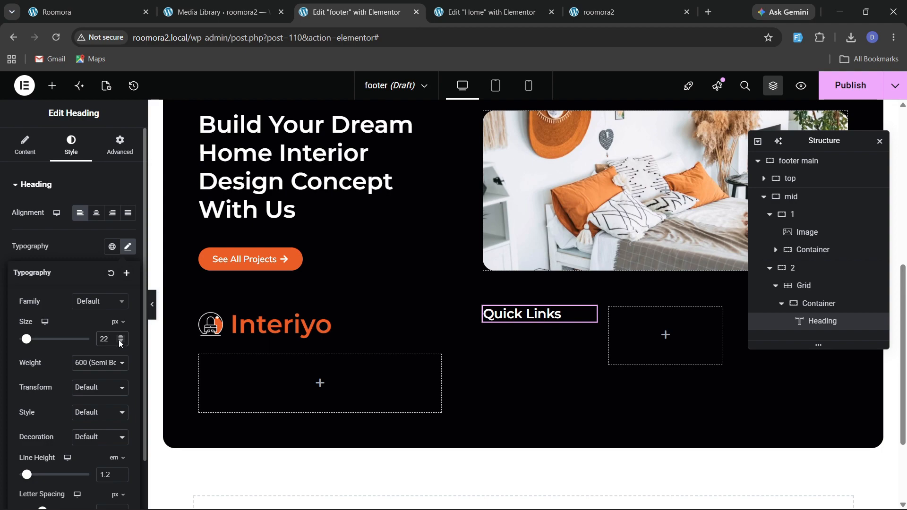
Search for the list widget and add an Icon List below the Quick Links heading.
left_click(52, 86)
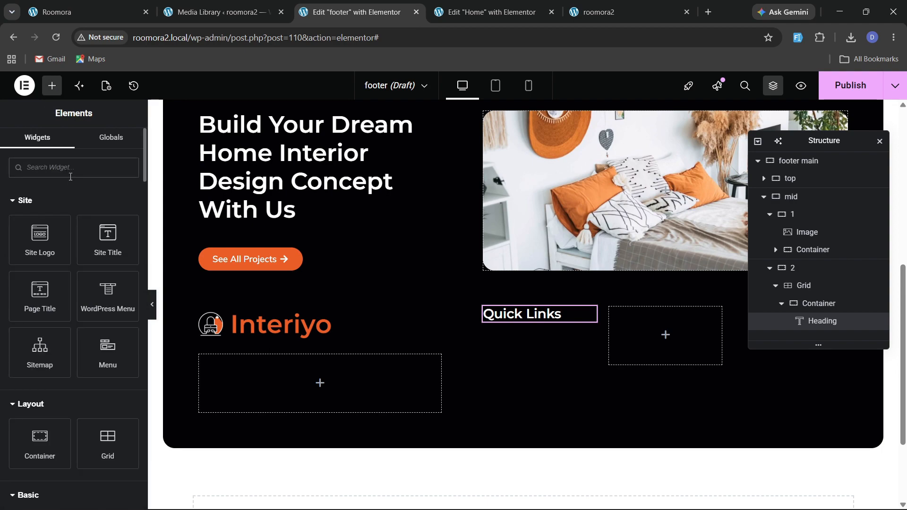
type("list")
left_click_drag(40, 208, 544, 319)
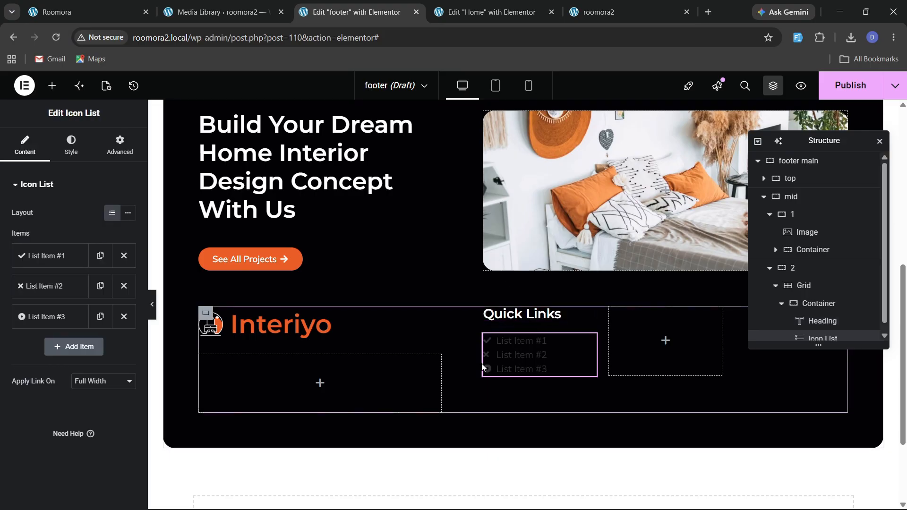
Reduce the icon list to a single item without an icon and rename it Home.
left_click(55, 256)
left_click(119, 336)
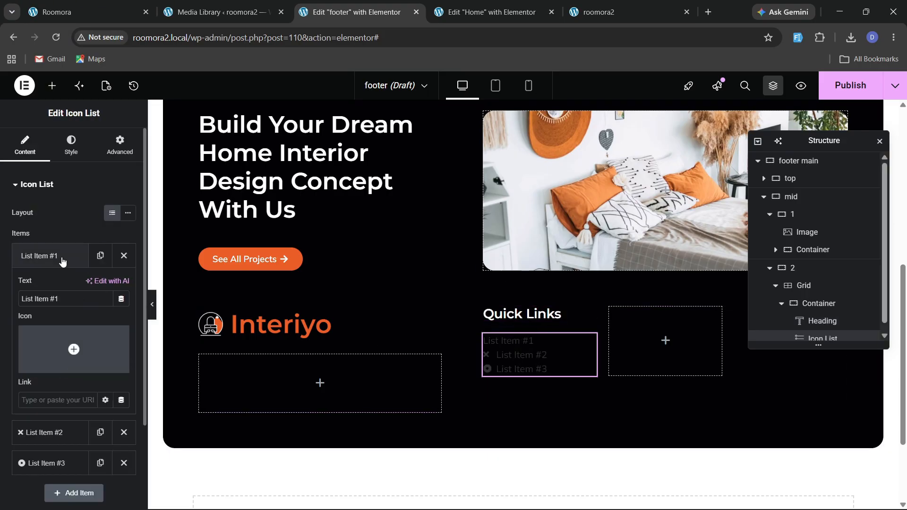
left_click(62, 259)
left_click(123, 316)
left_click(124, 286)
left_click(66, 255)
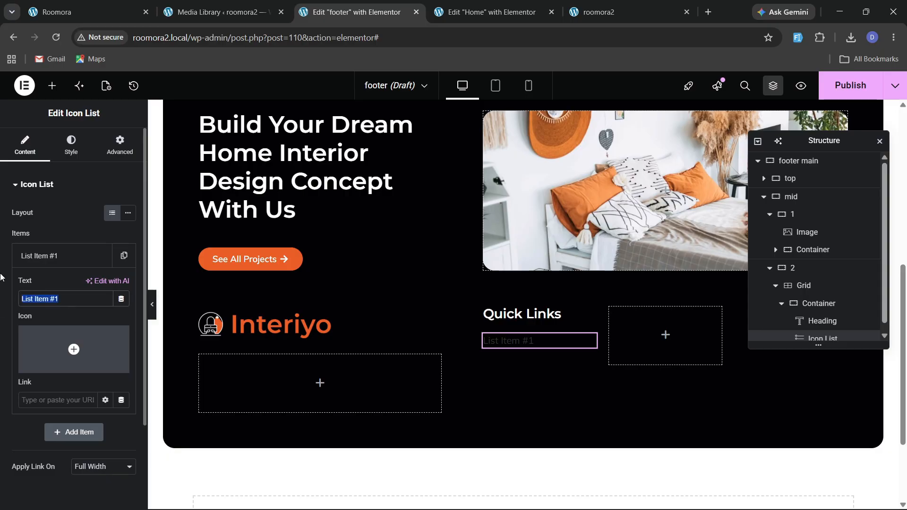
type("Home")
left_click(34, 256)
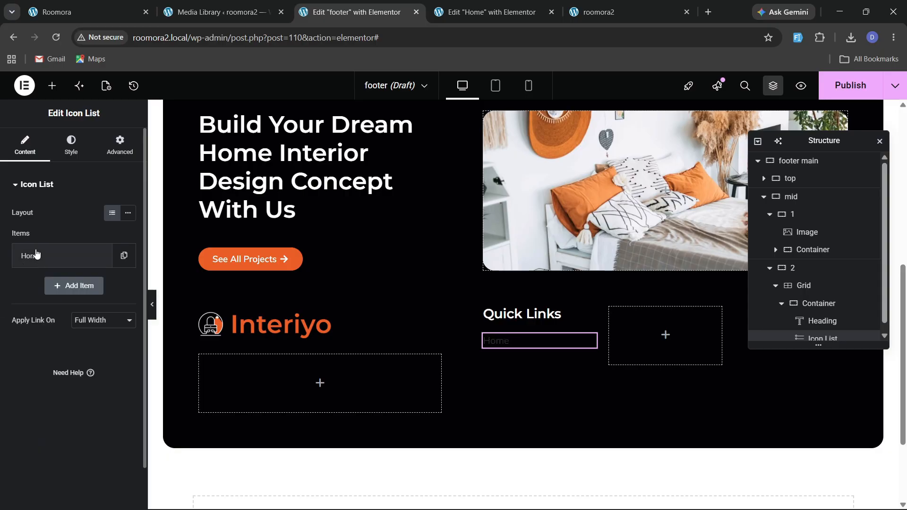
Duplicate the Home item and rename the copy About.
left_click(123, 256)
left_click(76, 287)
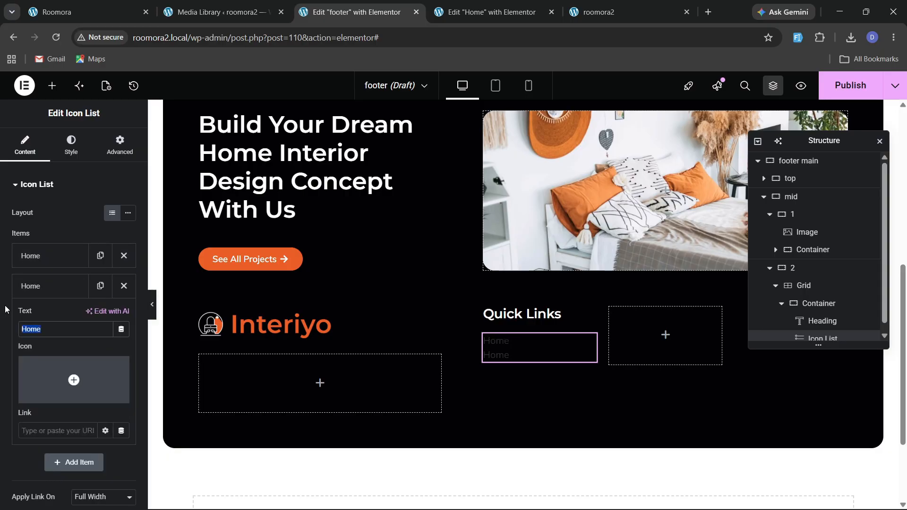
type("About")
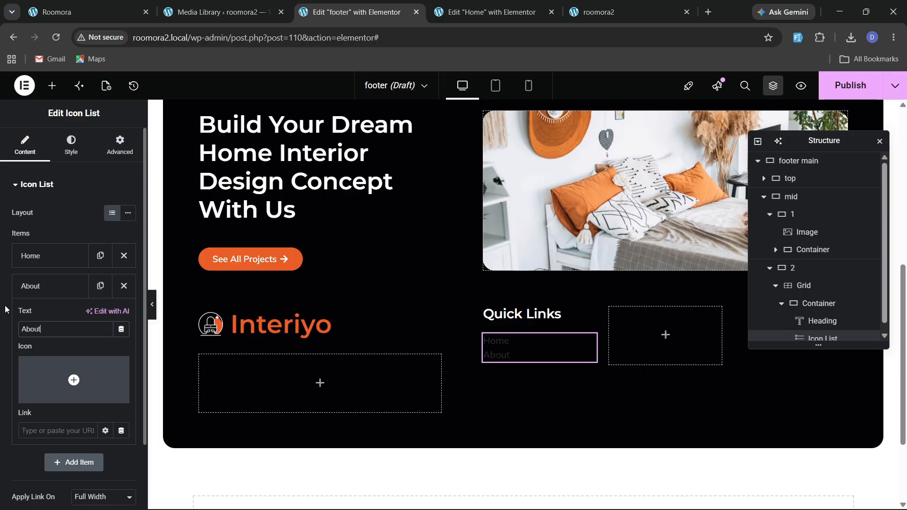
left_click(35, 290)
Duplicate the About item and rename the copy Services.
left_click(100, 286)
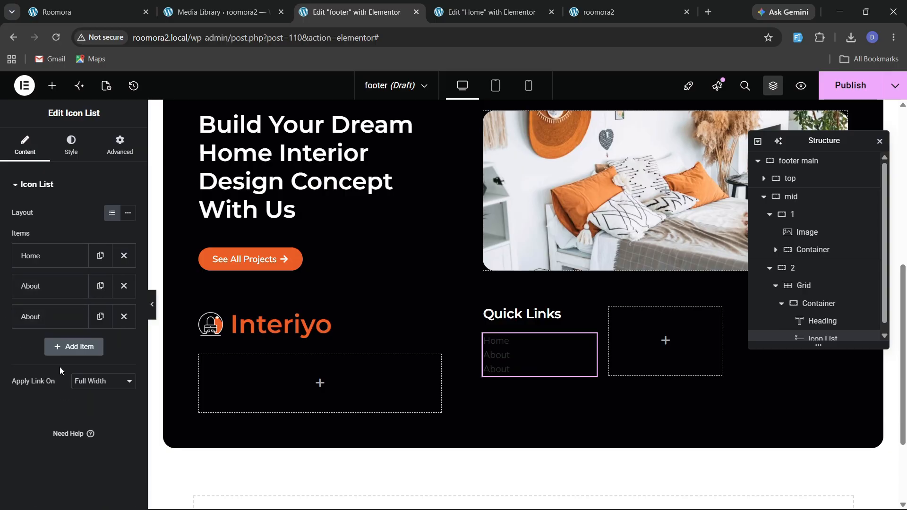
left_click(61, 319)
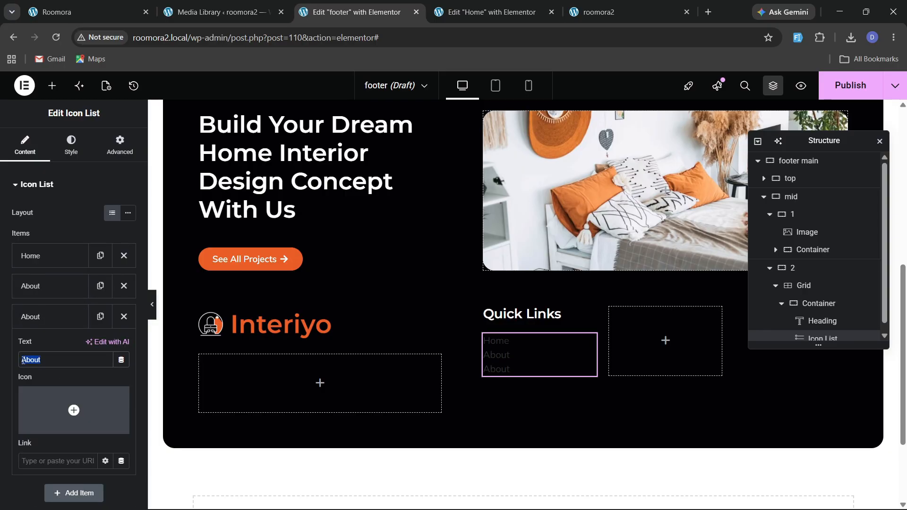
type("Services")
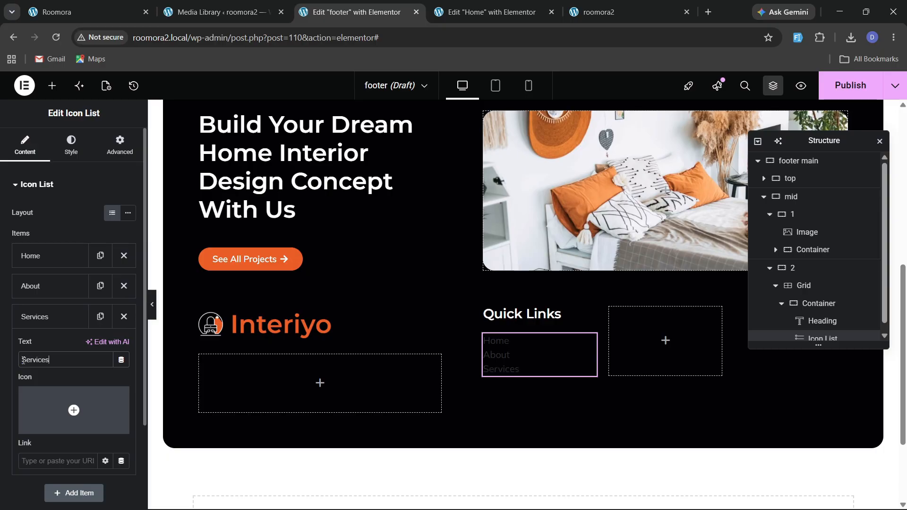
left_click(22, 318)
Duplicate the Services item and rename the copy Blogs.
left_click(100, 316)
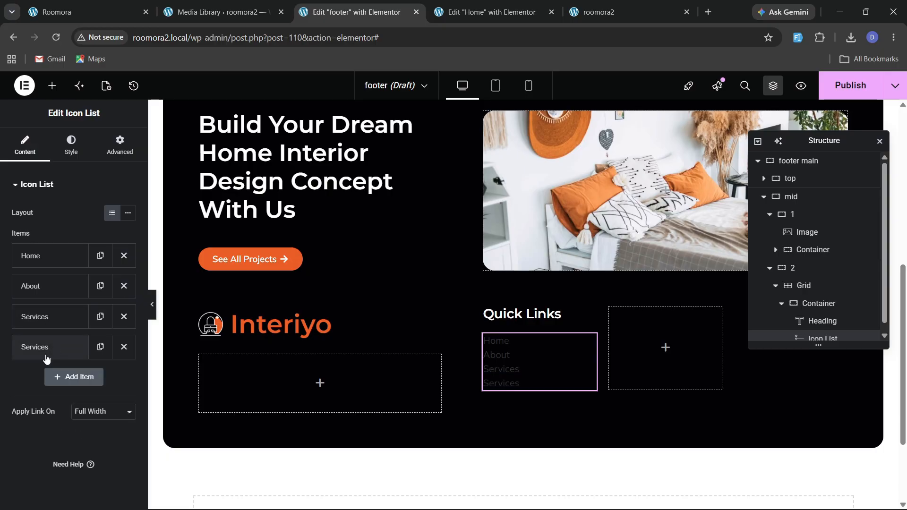
left_click(28, 347)
type("Blogs")
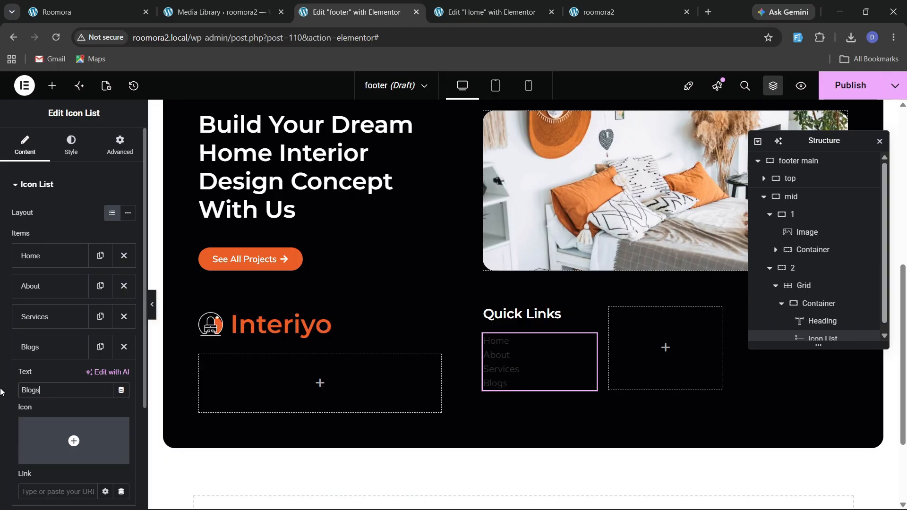
Duplicate the Blogs item and rename the copy Contact.
left_click(101, 348)
left_click(72, 348)
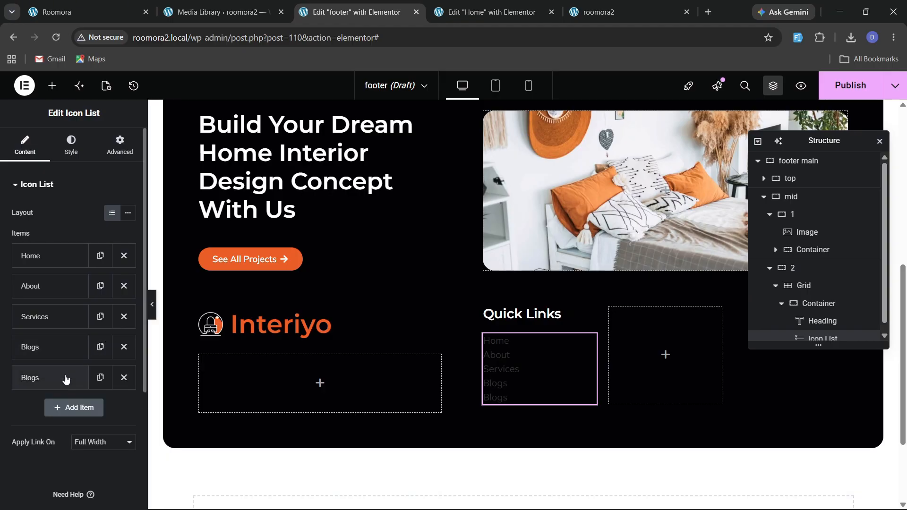
left_click(61, 378)
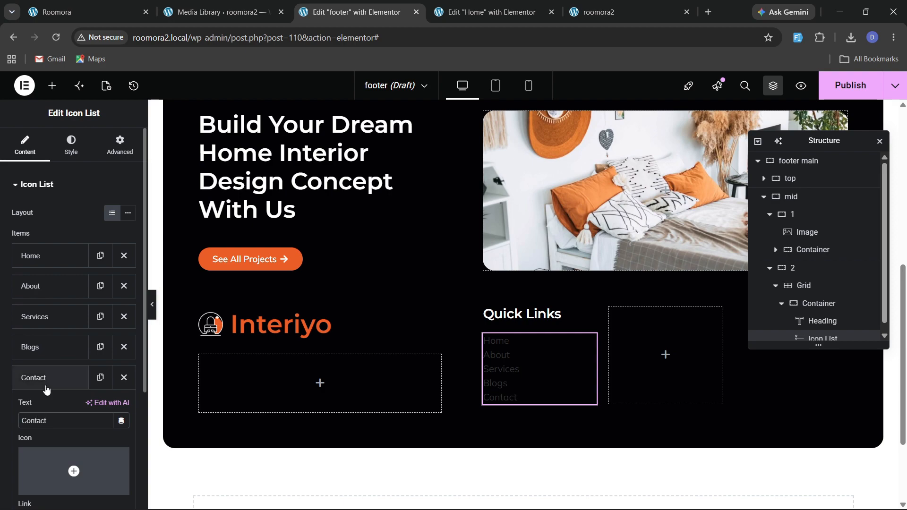
left_click(23, 380)
Set the icon list's text color to white.
left_click(71, 144)
left_click(56, 359)
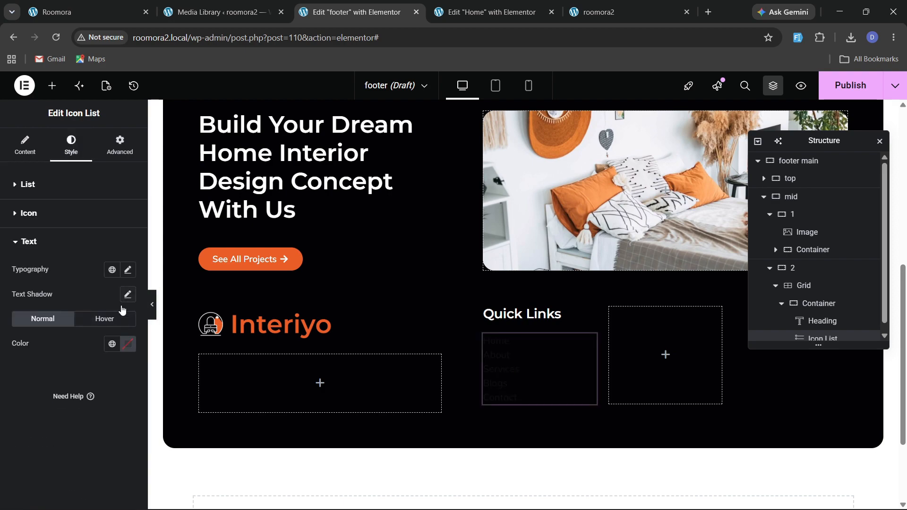
left_click(128, 344)
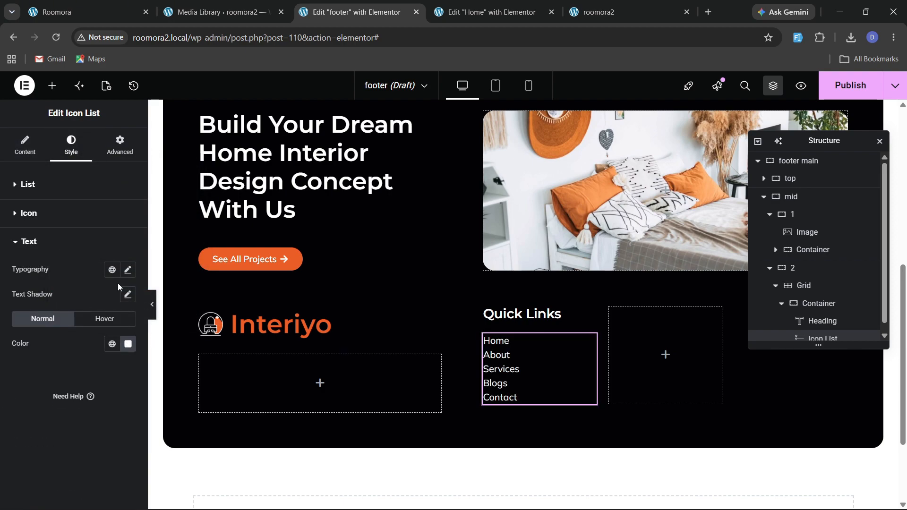
Set the list text weight to 600 (Semi Bold) and slightly increase the space between list items.
left_click(128, 270)
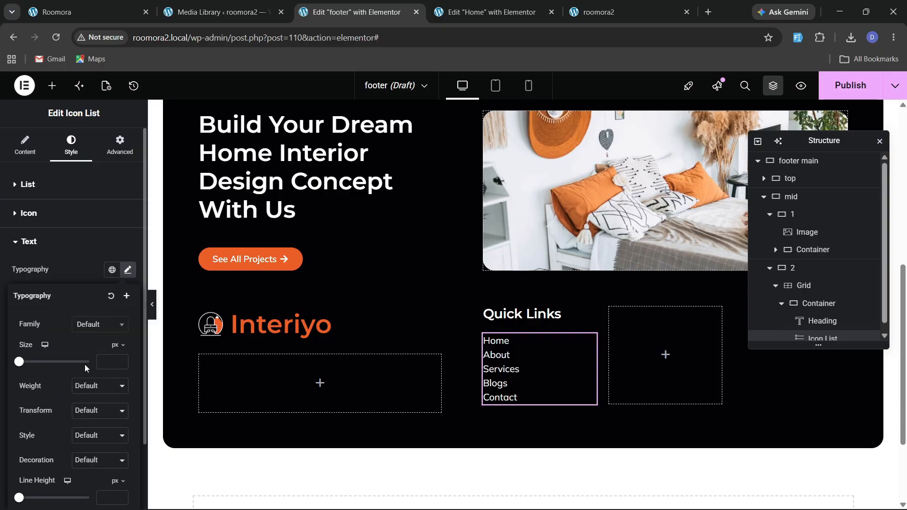
left_click(90, 386)
left_click(86, 297)
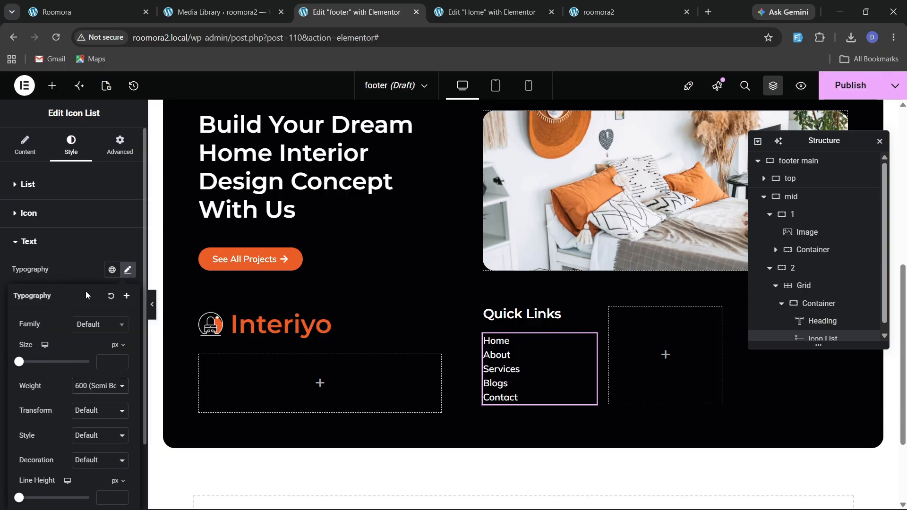
left_click(46, 194)
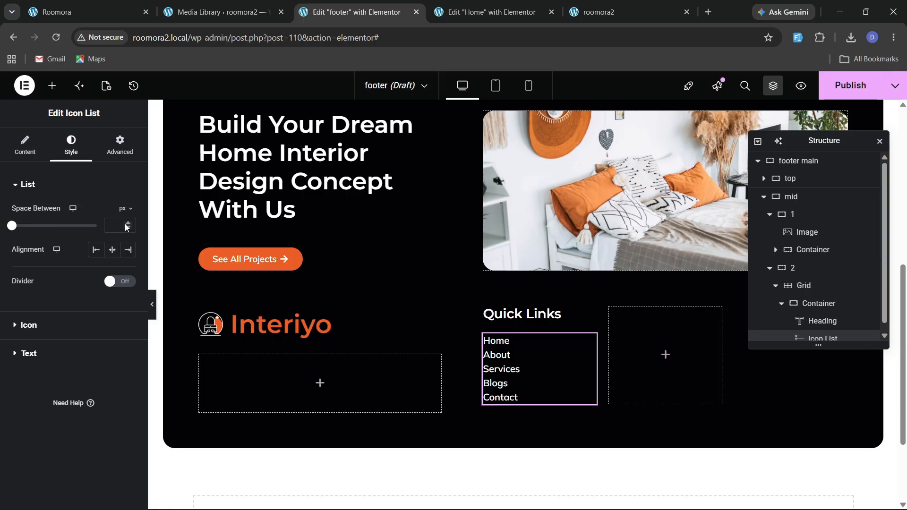
left_click(128, 223)
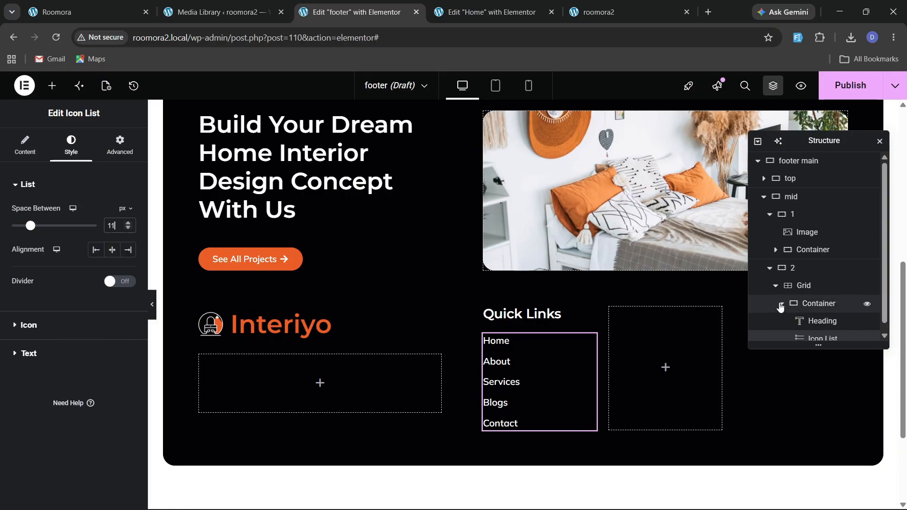
Rename the grid's first container box and set it to column direction, centered justify content, start-aligned items.
scroll(804, 303, "down", 1)
double_click(824, 301)
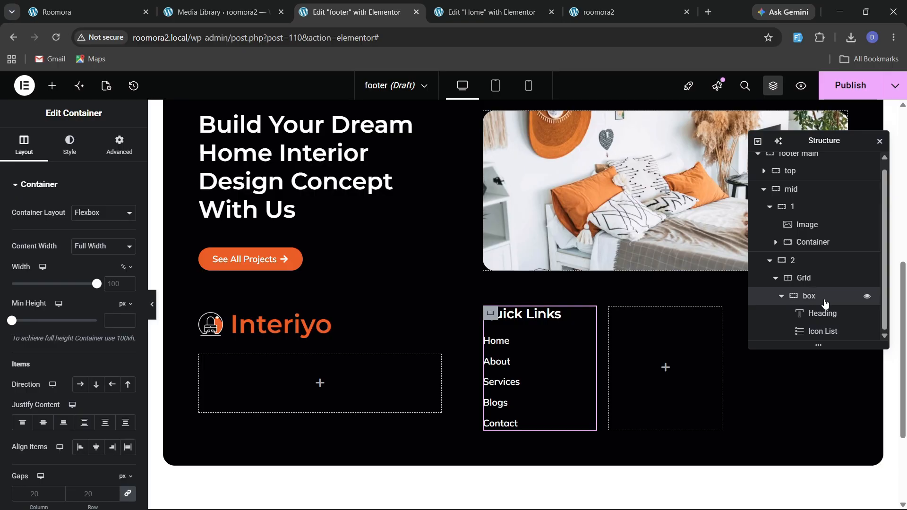
left_click(96, 384)
left_click(43, 422)
left_click(96, 447)
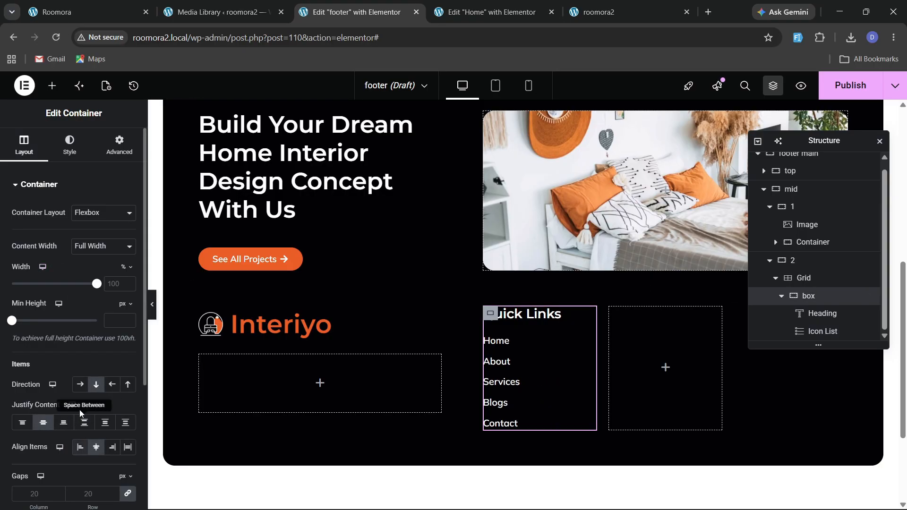
left_click(80, 447)
Set the box container's column and row gaps to 30 px.
scroll(79, 447, "down", 4)
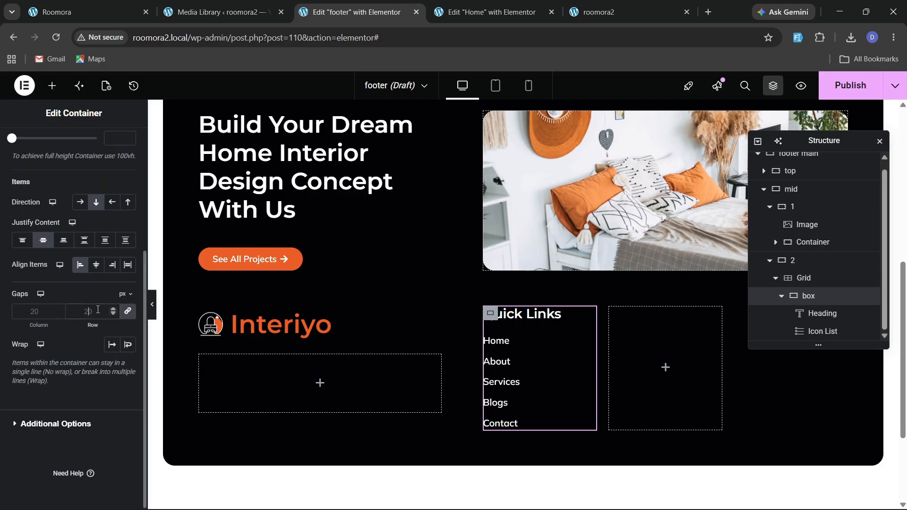
type("40")
key("BackSpace")
key("BackSpace")
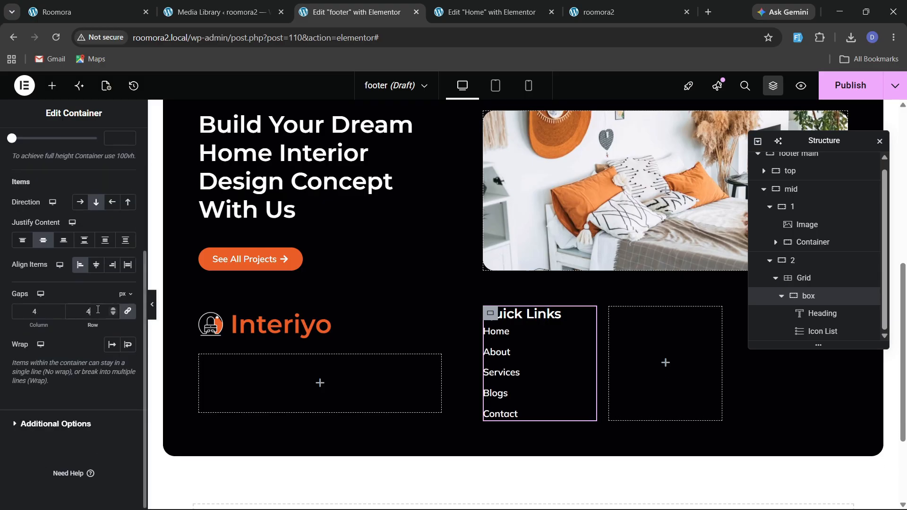
type("30")
scroll(73, 283, "up", 5)
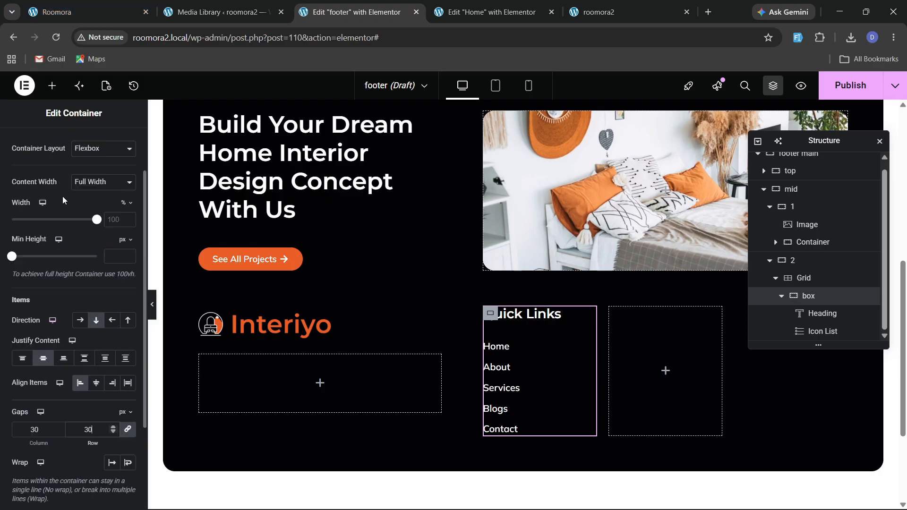
Set the icon list's hover text color to the orange global color.
left_click(70, 145)
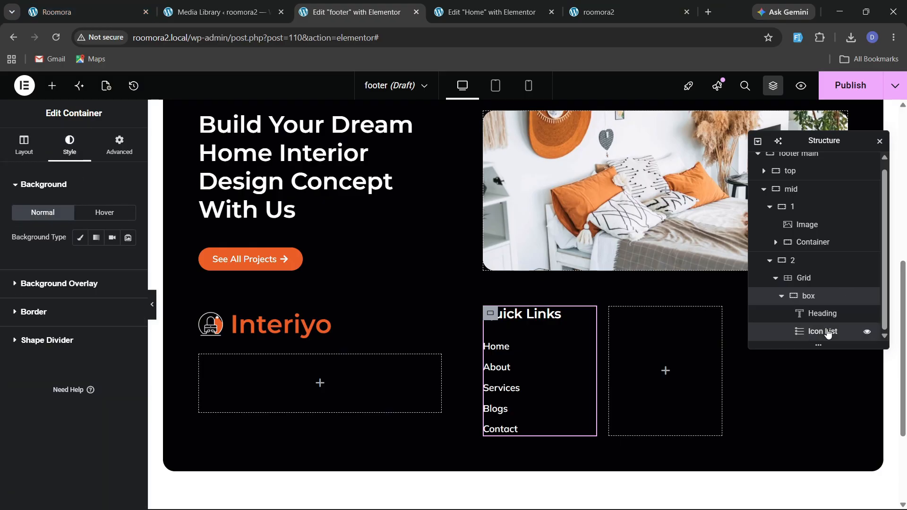
left_click(827, 333)
left_click(44, 355)
left_click(101, 320)
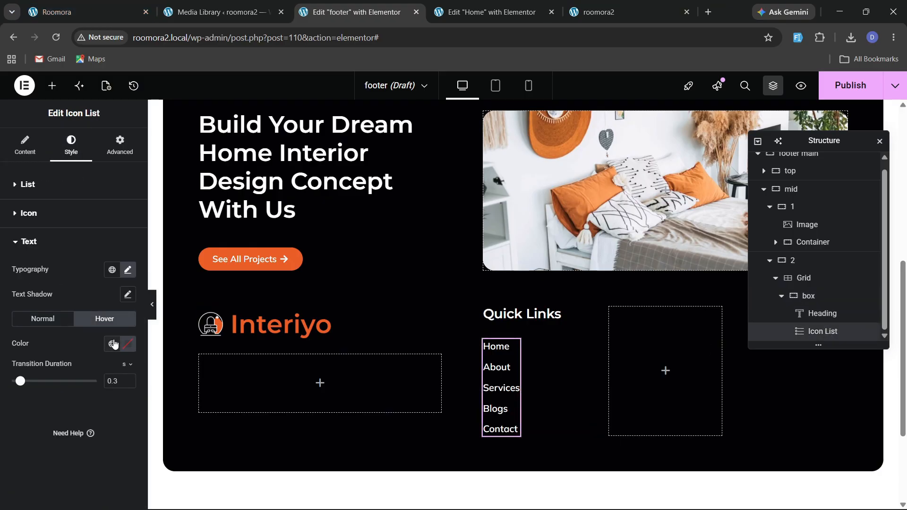
left_click(112, 344)
left_click(63, 158)
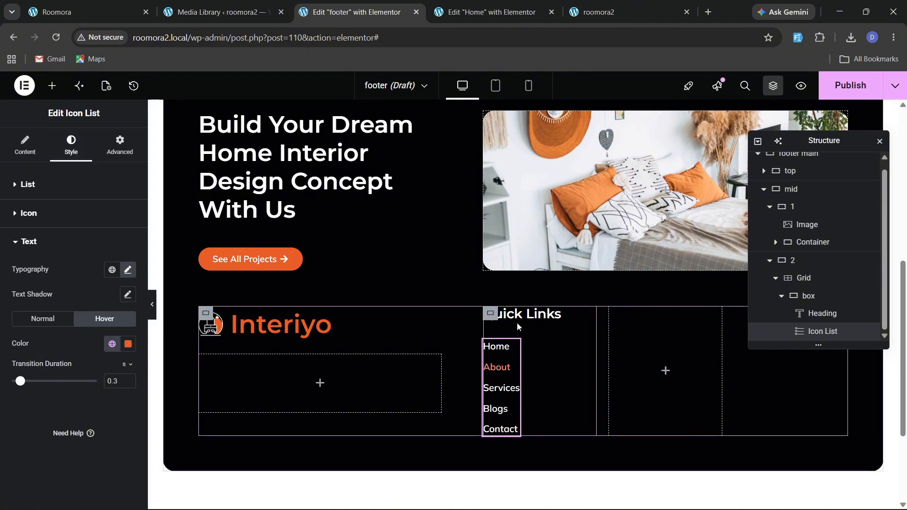
Duplicate the Quick Links box into the grid's second cell.
left_click(781, 297)
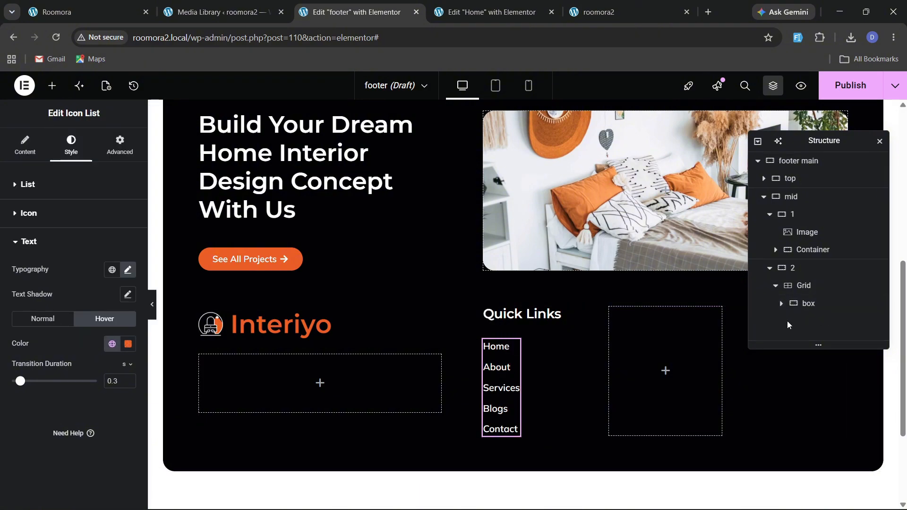
left_click(809, 296)
right_click(809, 303)
left_click(793, 207)
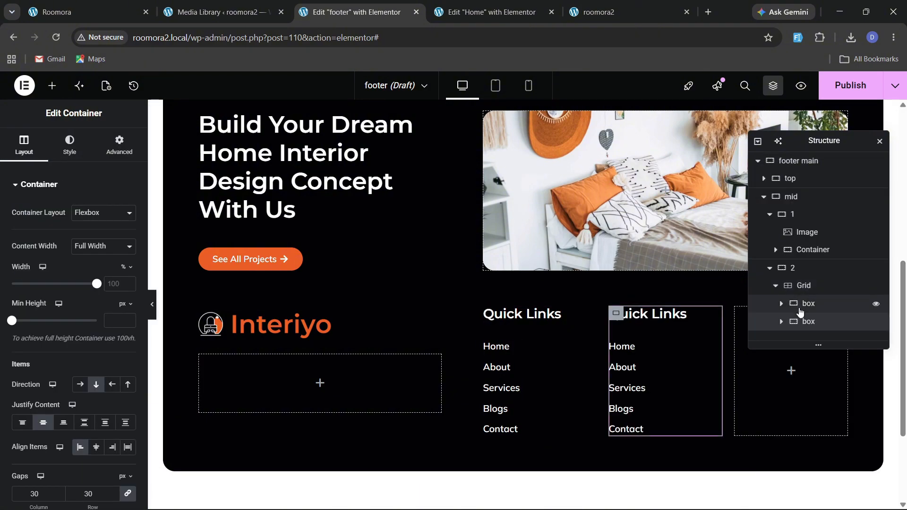
Duplicate the Quick Links box again to fill the grid's third cell.
right_click(809, 314)
left_click(801, 202)
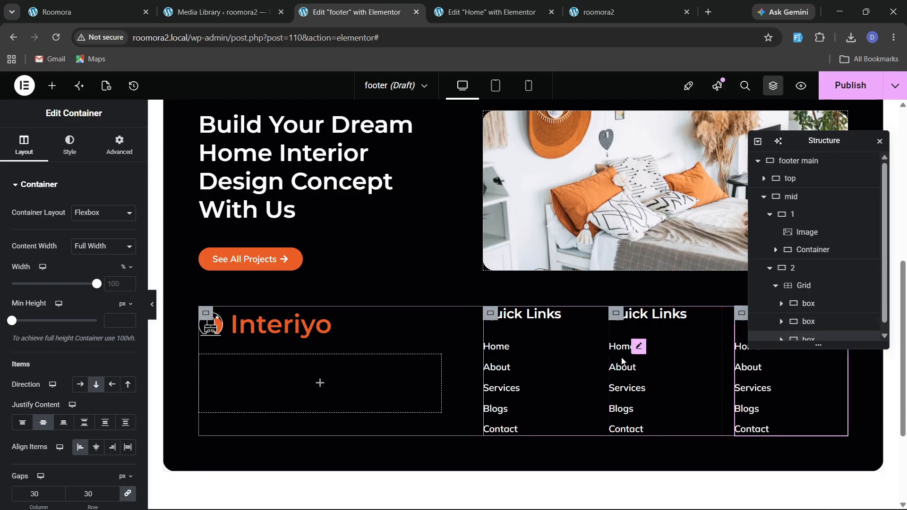
Copy the Quick Links heading into the first column's empty container and retitle it Social Icons.
right_click(515, 316)
left_click(532, 270)
right_click(293, 329)
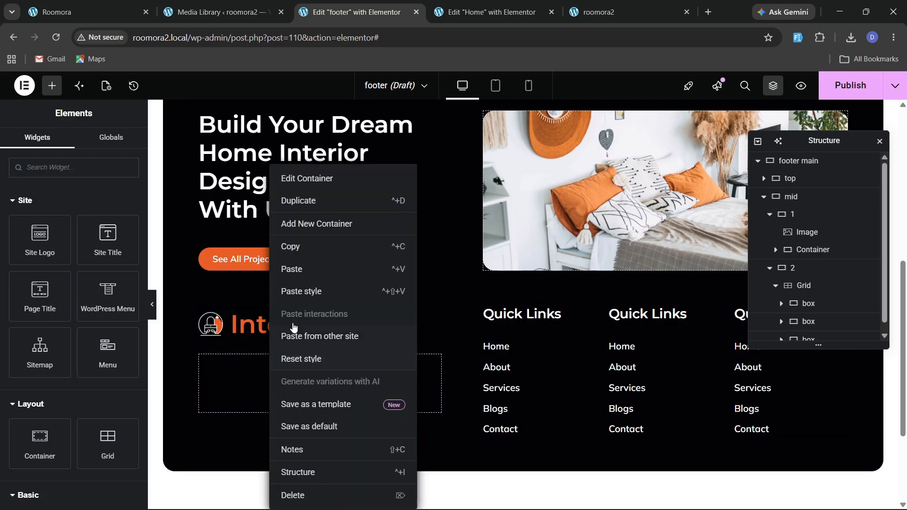
left_click(295, 278)
left_click_drag(53, 227, 1, 231)
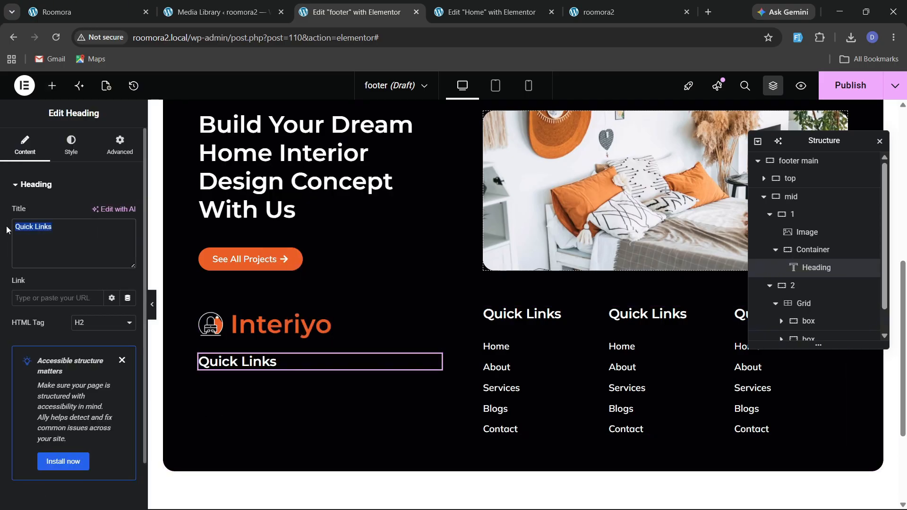
type("Social Icons")
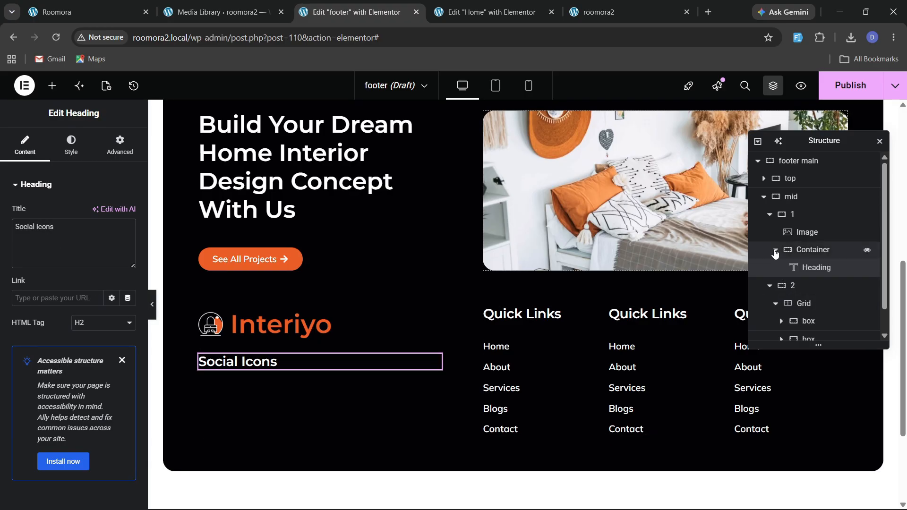
Set the mid container's align items to stretch.
left_click(770, 215)
left_click(769, 233)
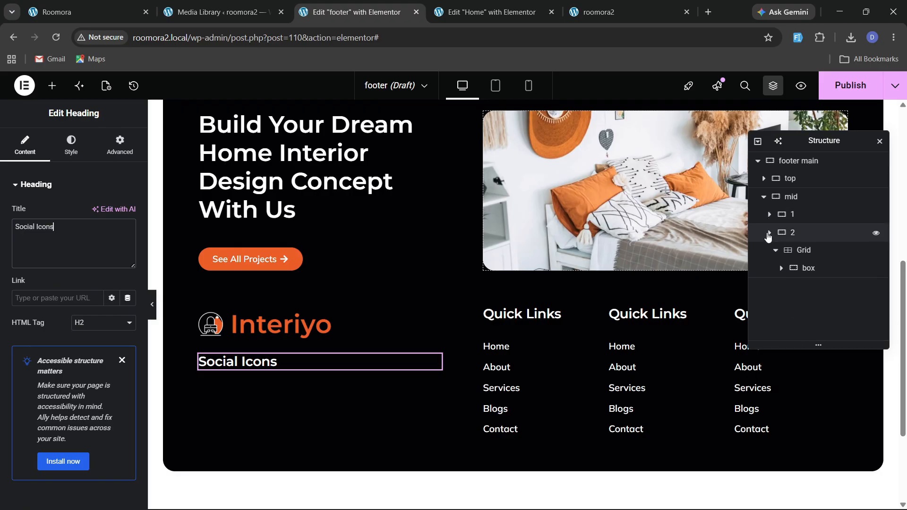
left_click(792, 199)
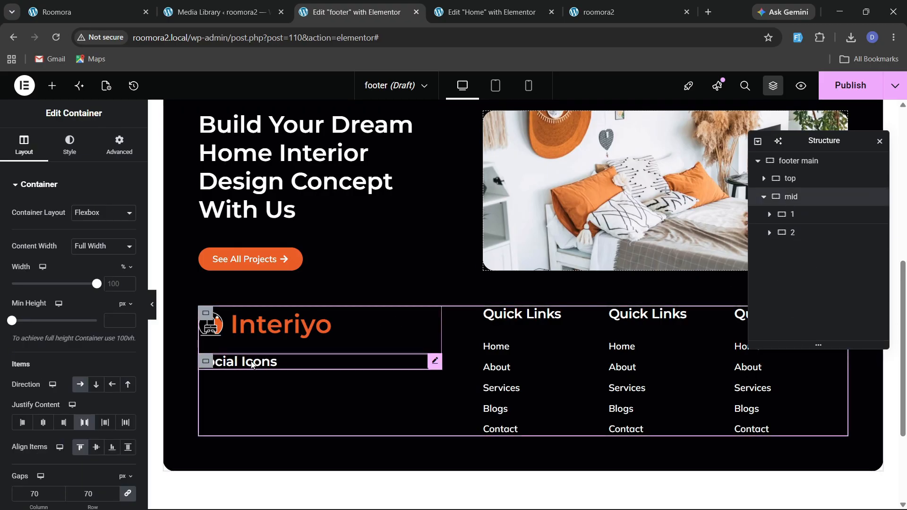
left_click(128, 447)
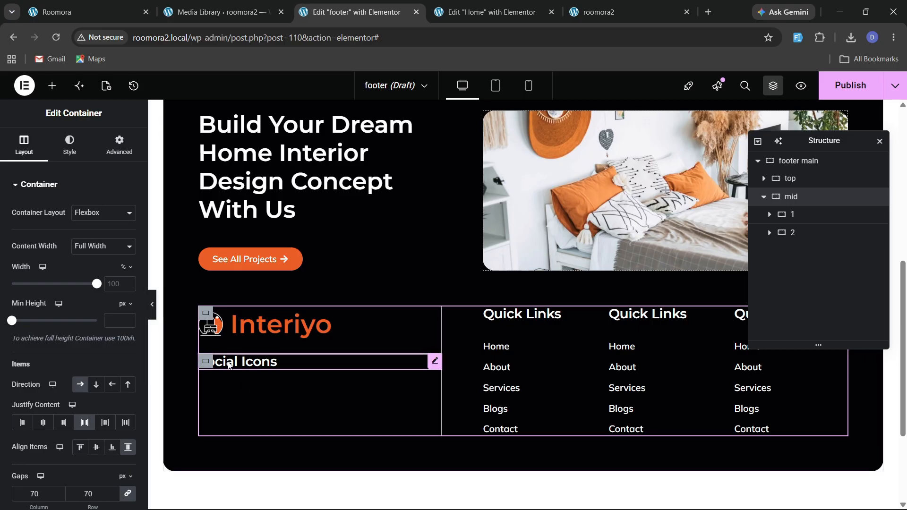
Set the first column's justify content to space between and align its items to start.
left_click(795, 214)
scroll(59, 315, "down", 1)
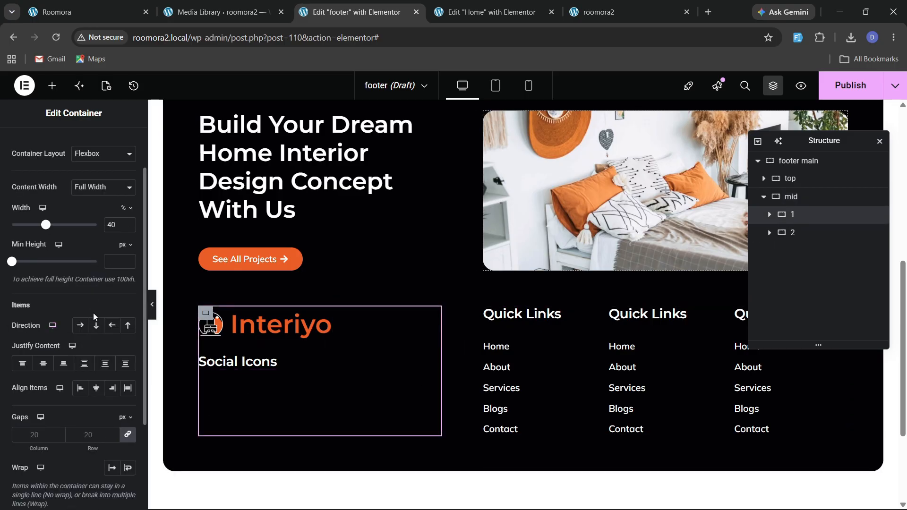
left_click(63, 363)
left_click(82, 394)
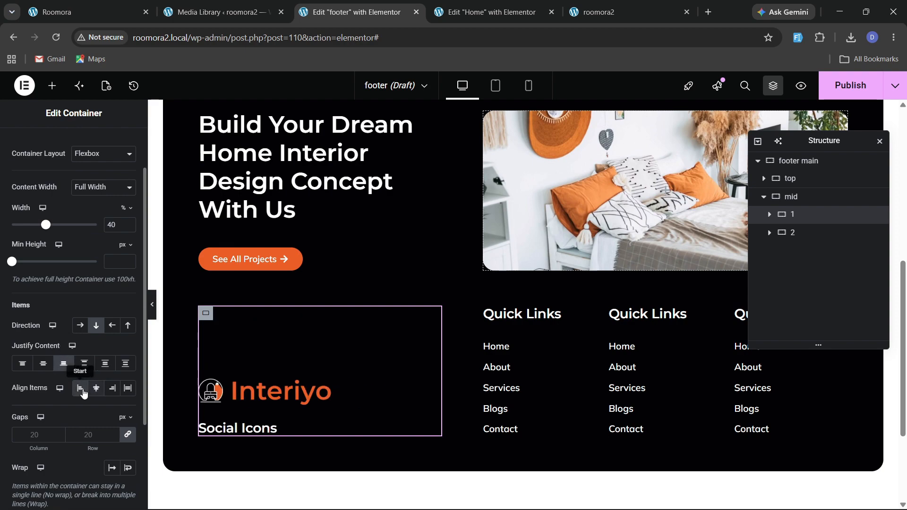
left_click(84, 363)
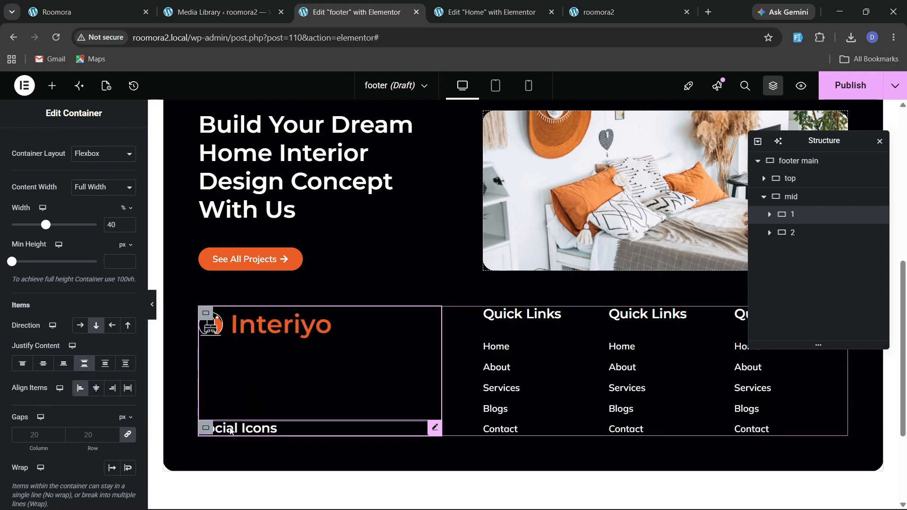
Check the reference site's footer social media section.
left_click(71, 12)
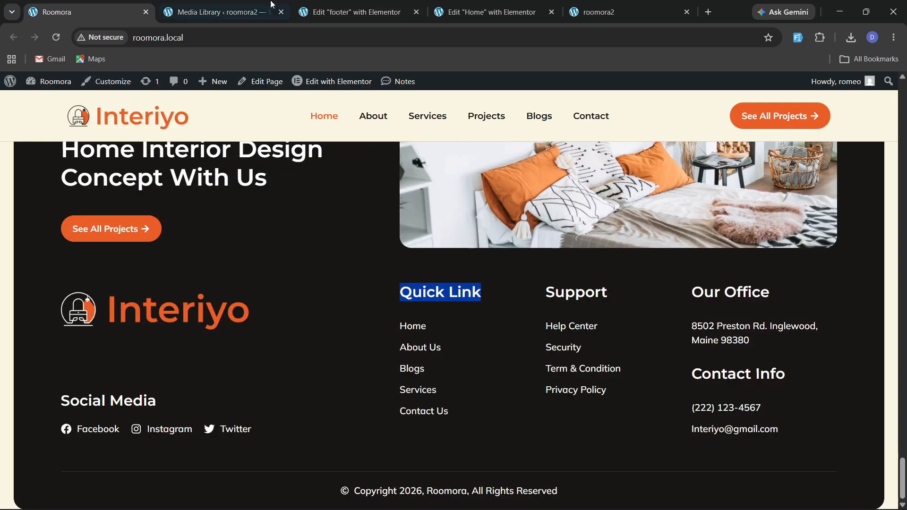
left_click(326, 7)
left_click(52, 86)
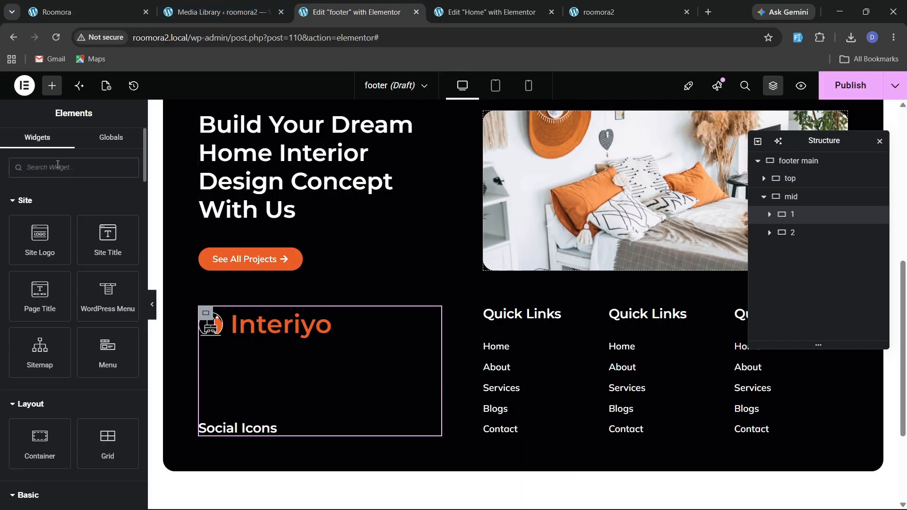
Copy the Quick Links icon list and paste it below the Social Icons heading.
right_click(508, 388)
left_click(206, 428)
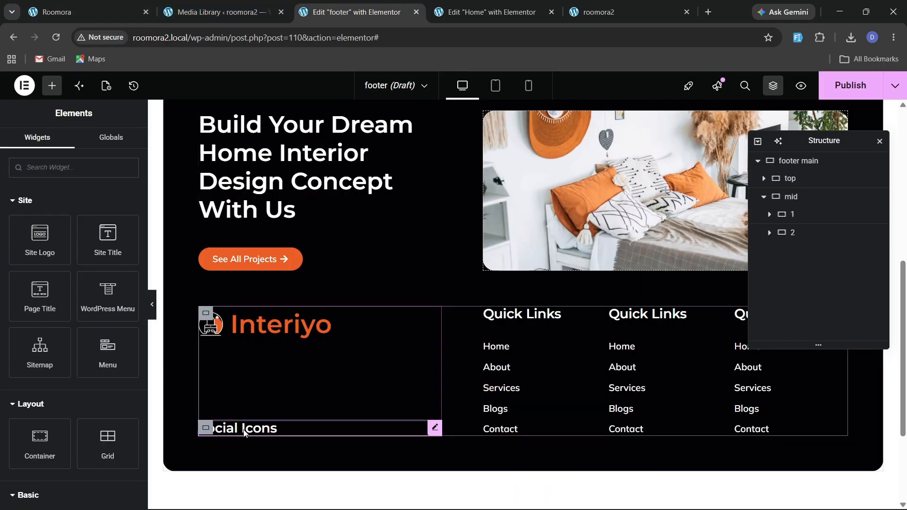
right_click(239, 427)
left_click(271, 292)
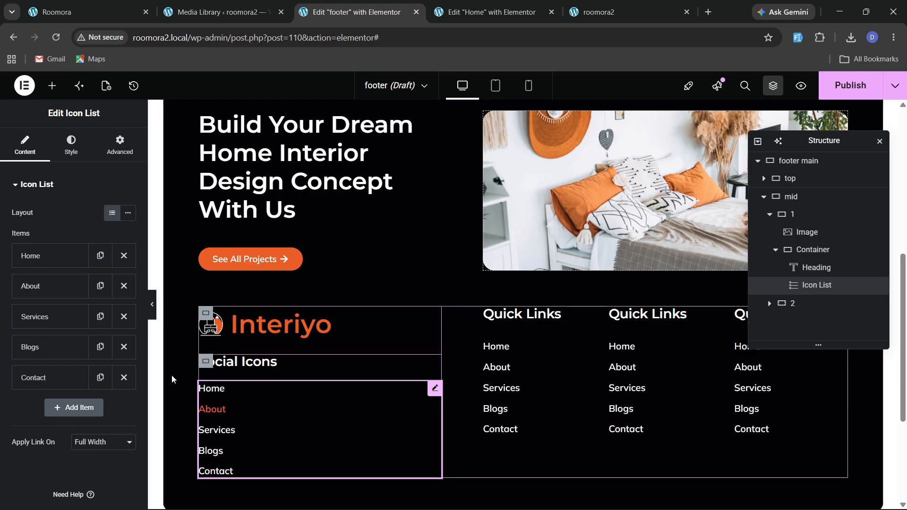
Switch the pasted icon list to inline layout and remove extra items, leaving a single Facebook item.
left_click(128, 213)
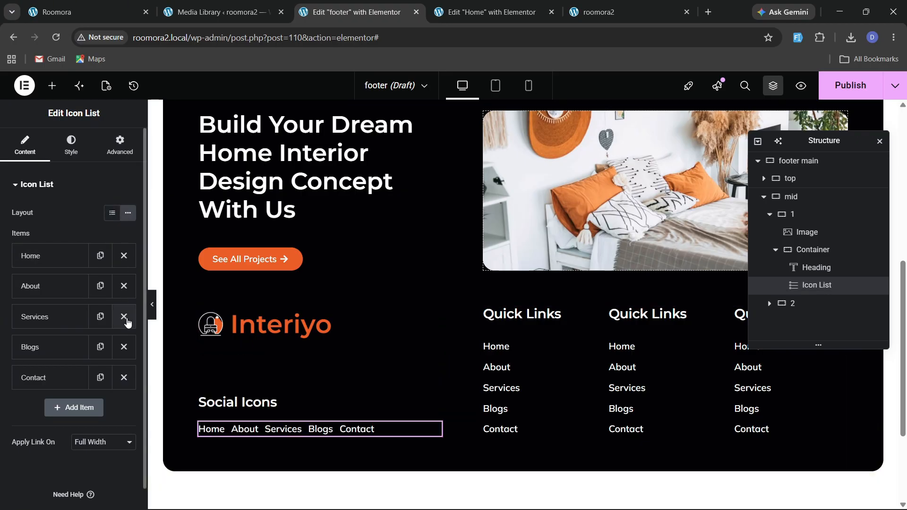
left_click(123, 316)
left_click(124, 316)
left_click(124, 286)
left_click(124, 286)
left_click(85, 257)
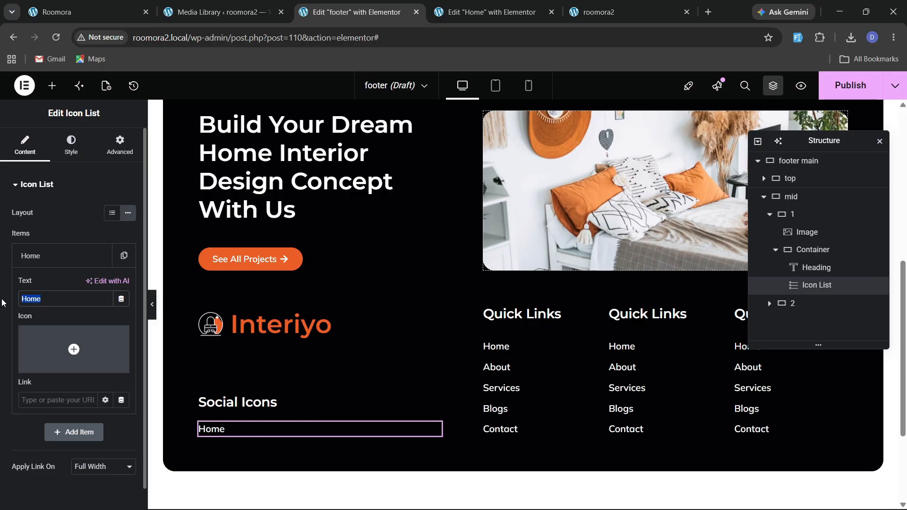
Search the icon library for face and insert the Facebook icon for that item.
left_click(56, 327)
type("face")
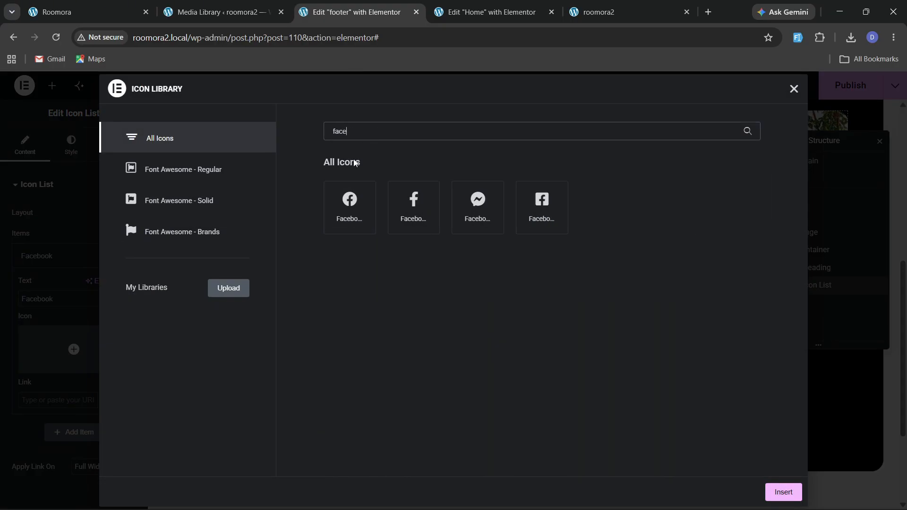
left_click(362, 191)
left_click(779, 491)
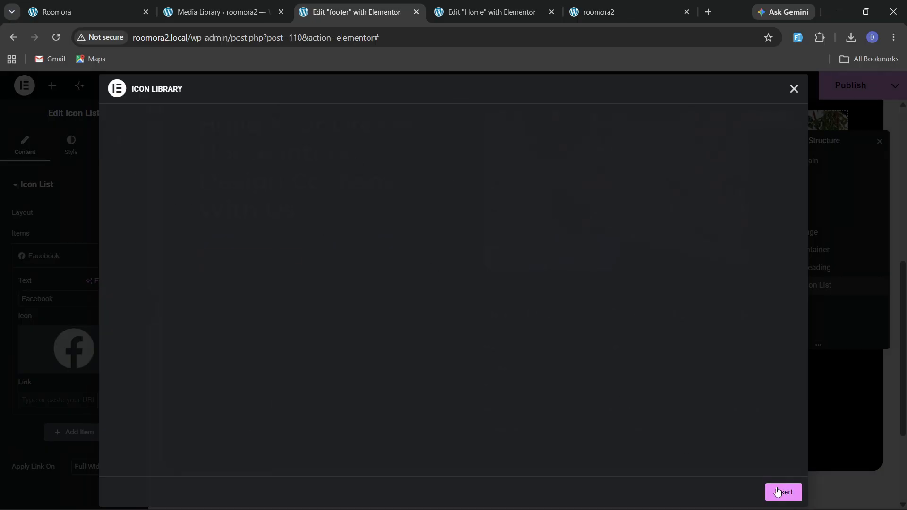
Set the icon list's icon color to white.
left_click(49, 268)
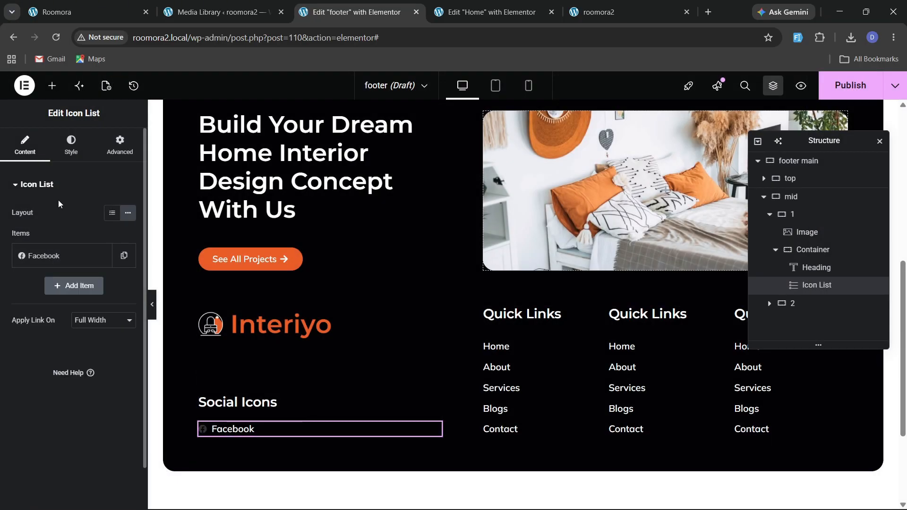
left_click(71, 146)
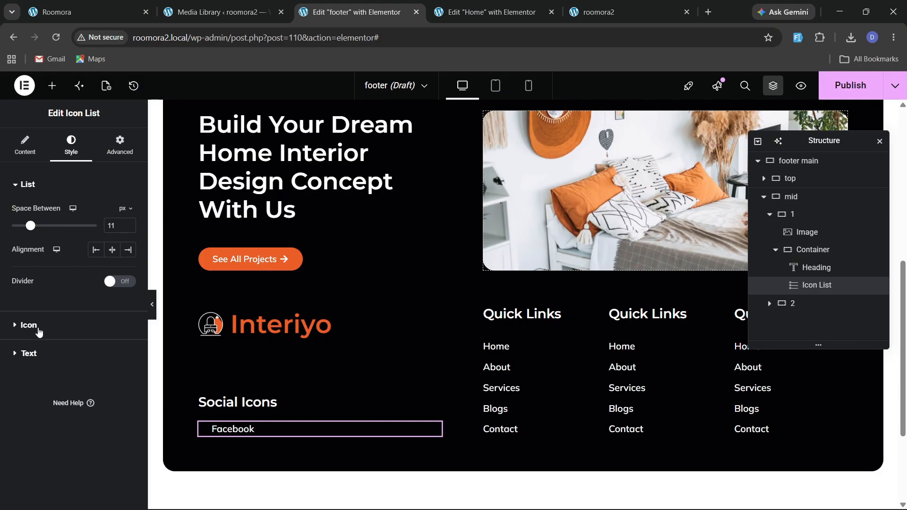
left_click(29, 326)
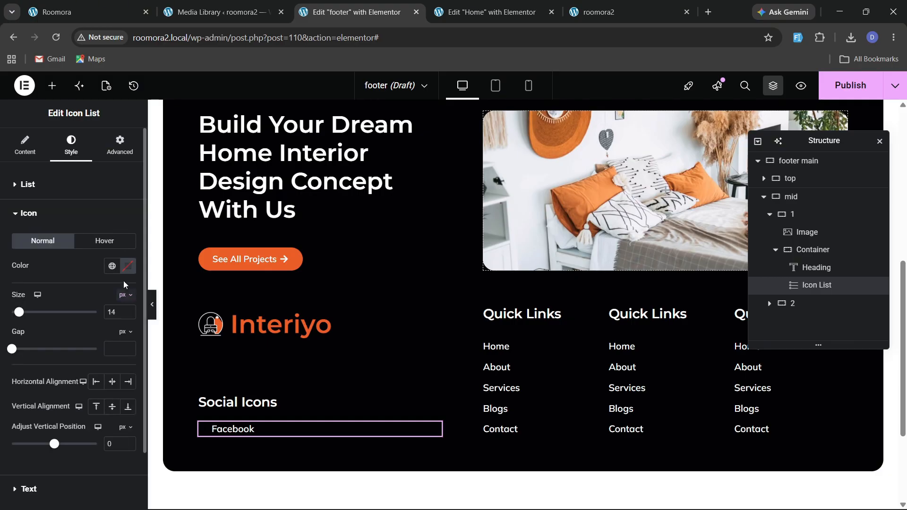
left_click(117, 7)
left_click(357, 12)
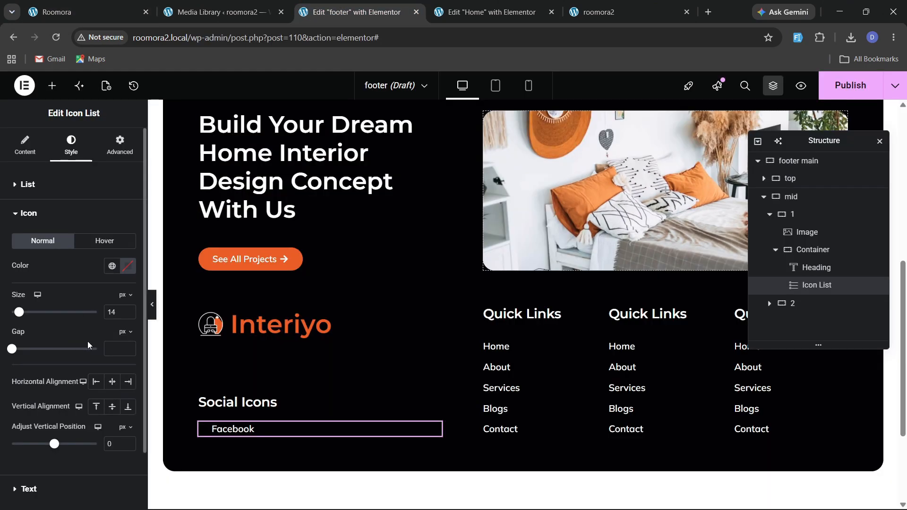
left_click(128, 266)
left_click_drag(125, 349, 47, 272)
left_click(48, 273)
Set the icon list's hover text color to the orange global color.
scroll(95, 312, "down", 2)
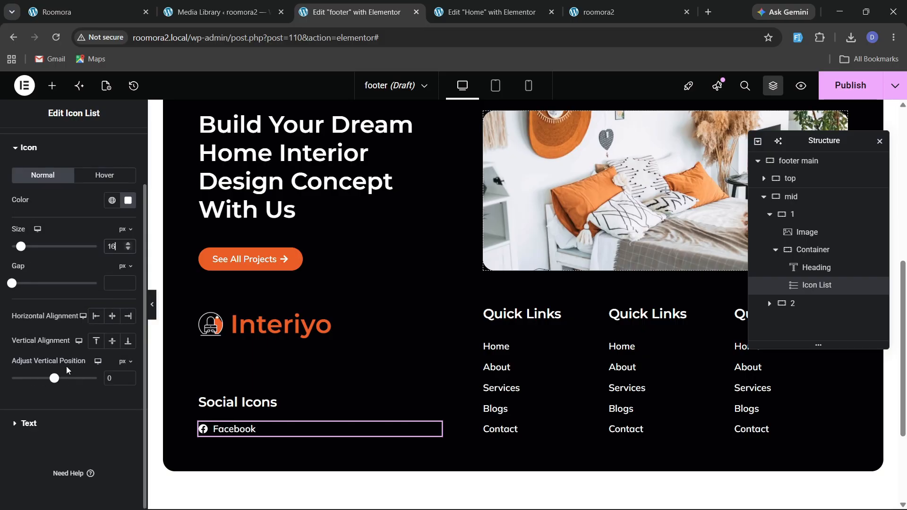
left_click(56, 427)
left_click(105, 320)
left_click(112, 344)
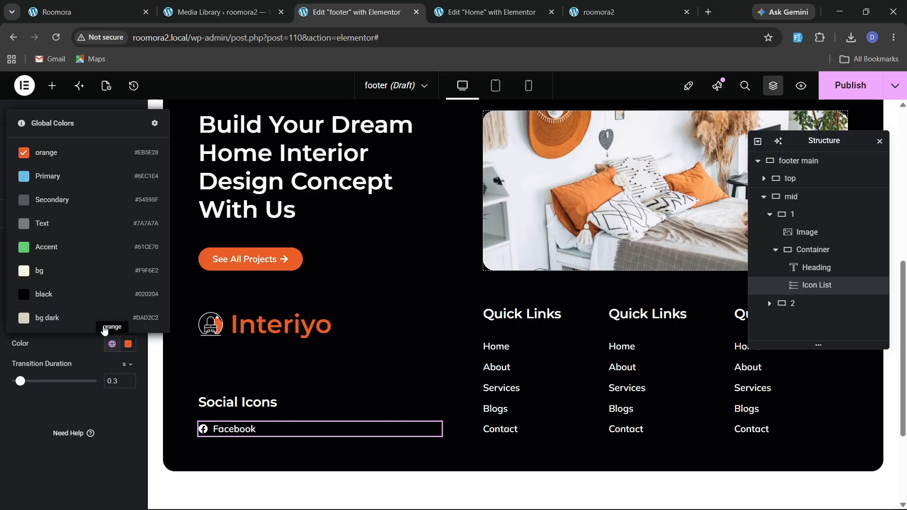
left_click(47, 153)
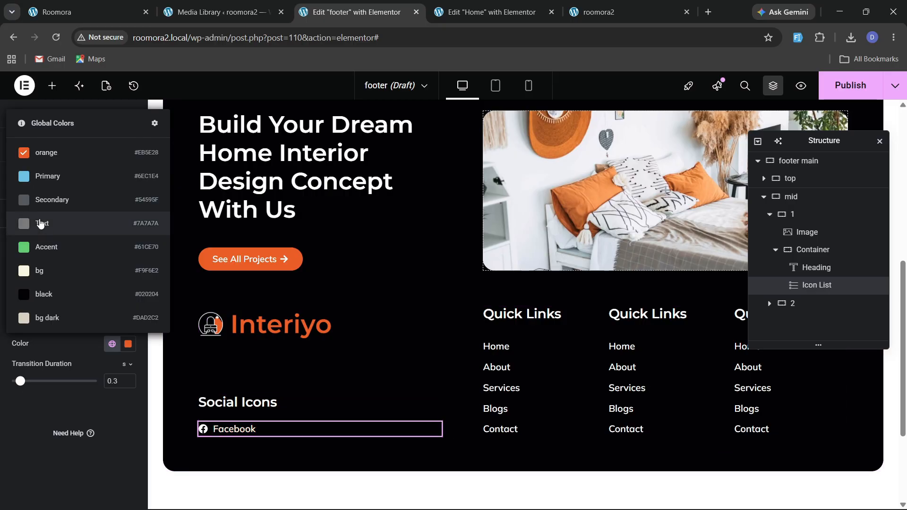
left_click(41, 402)
Duplicate the Facebook item twice and rename the second item to Instagram.
left_click(25, 146)
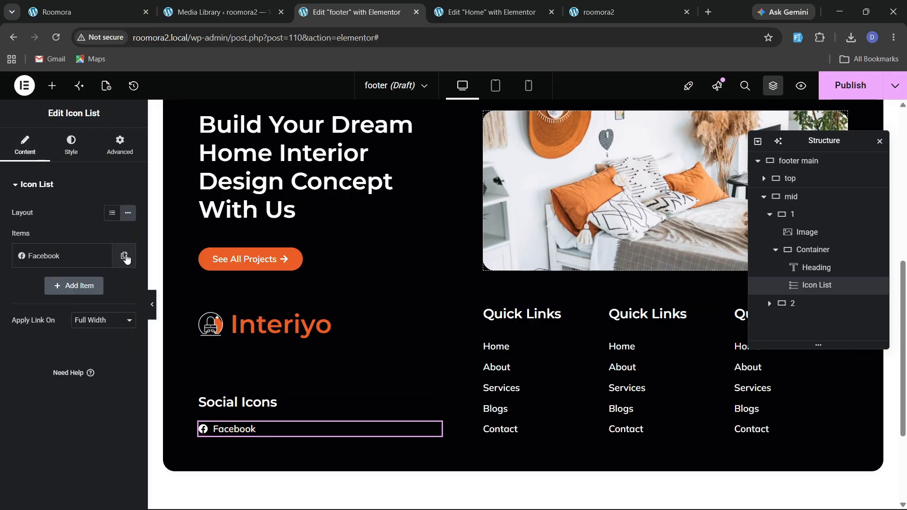
left_click(125, 256)
left_click(100, 286)
left_click(52, 286)
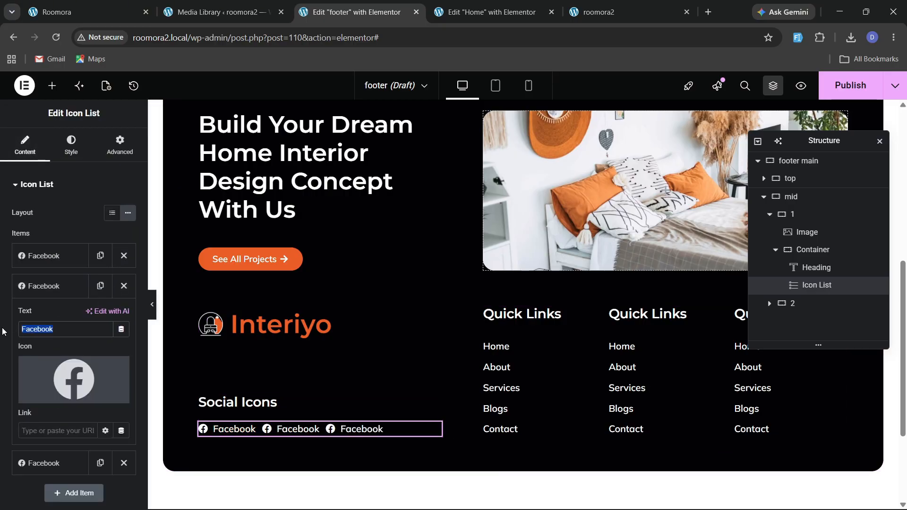
type("Ins")
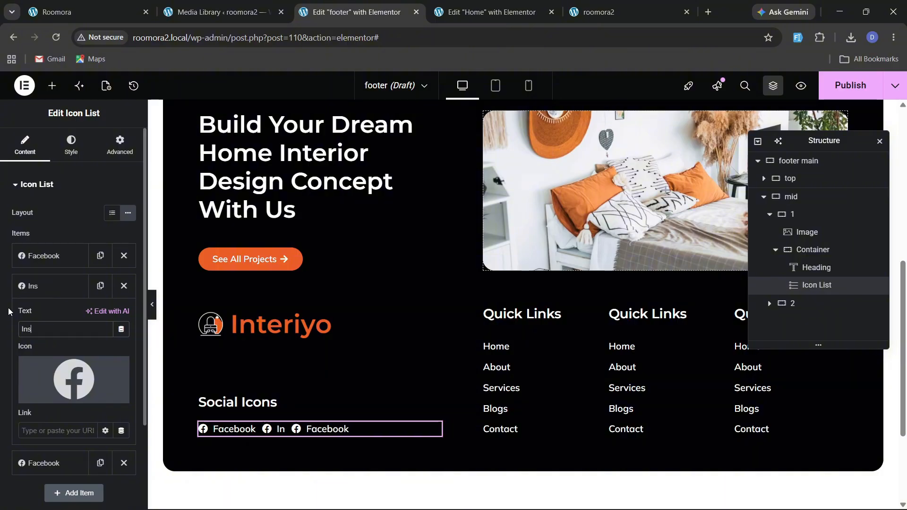
type("tagram")
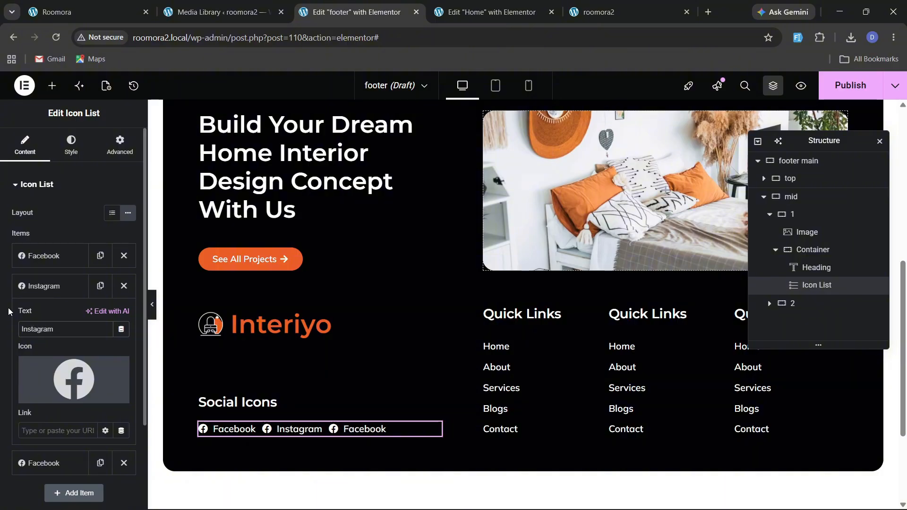
Search the icon library for insta and insert the Instagram icon for the second item.
left_click(47, 395)
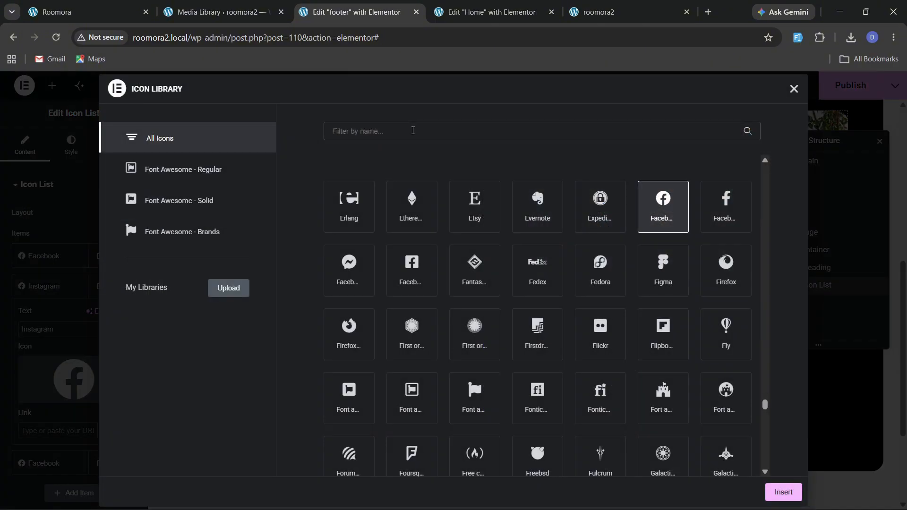
left_click(413, 131)
type("insta")
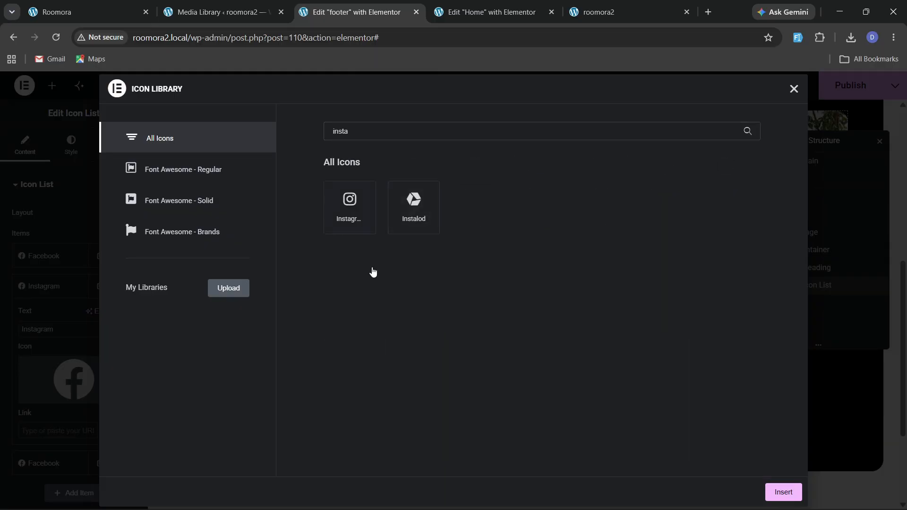
left_click(350, 204)
left_click(783, 492)
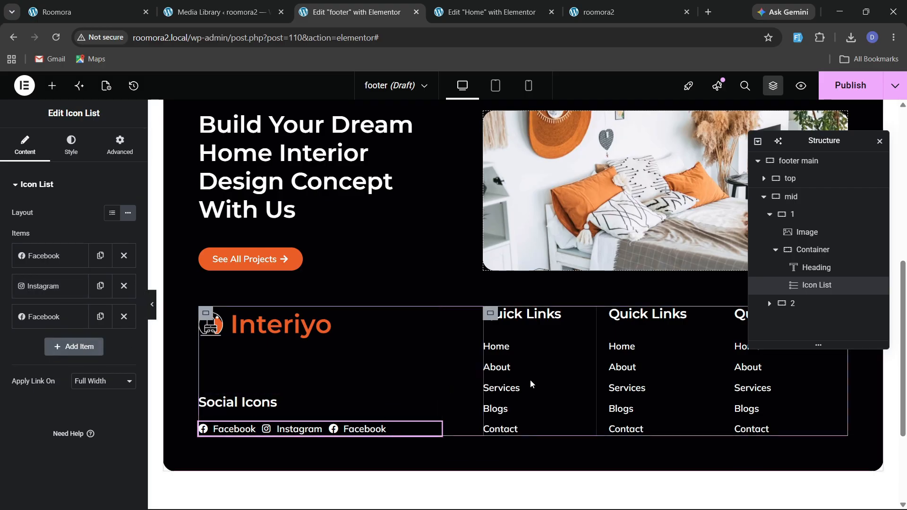
Publish the footer template with an include condition for the entire site.
left_click_drag(849, 163, 455, 203)
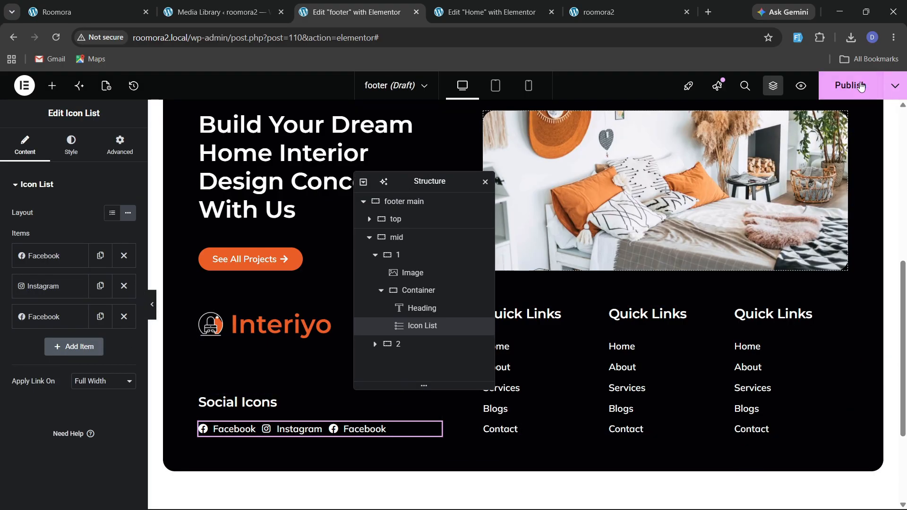
left_click(850, 85)
left_click(460, 349)
left_click(756, 491)
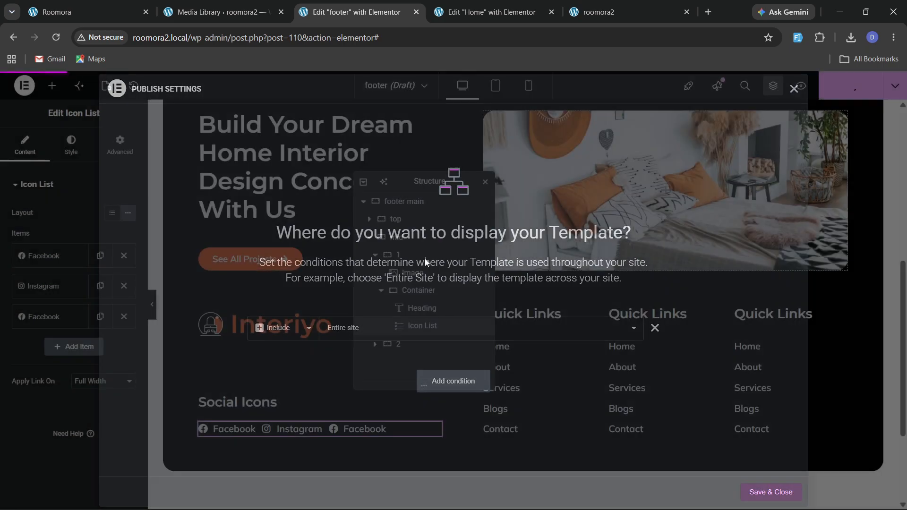
key("ctrl+1")
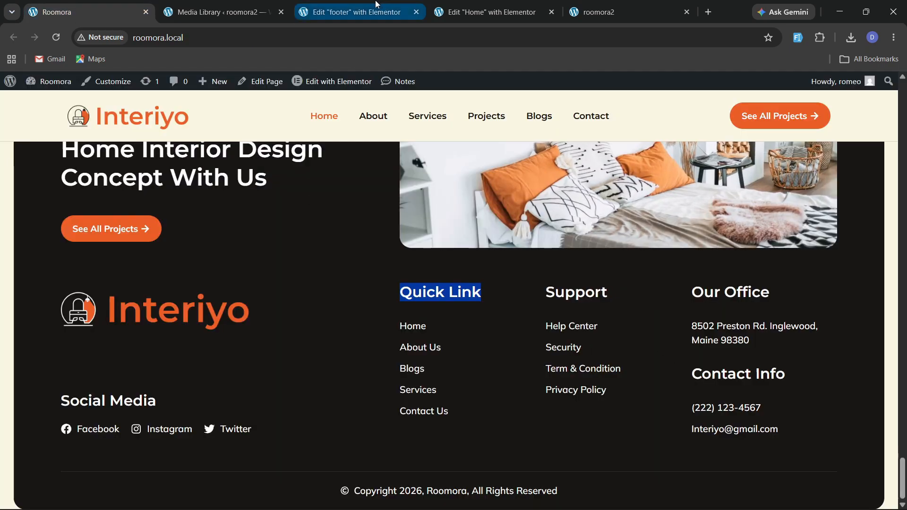
Rename the third column's heading to "Our Office".
key("ctrl+3")
left_click(840, 317)
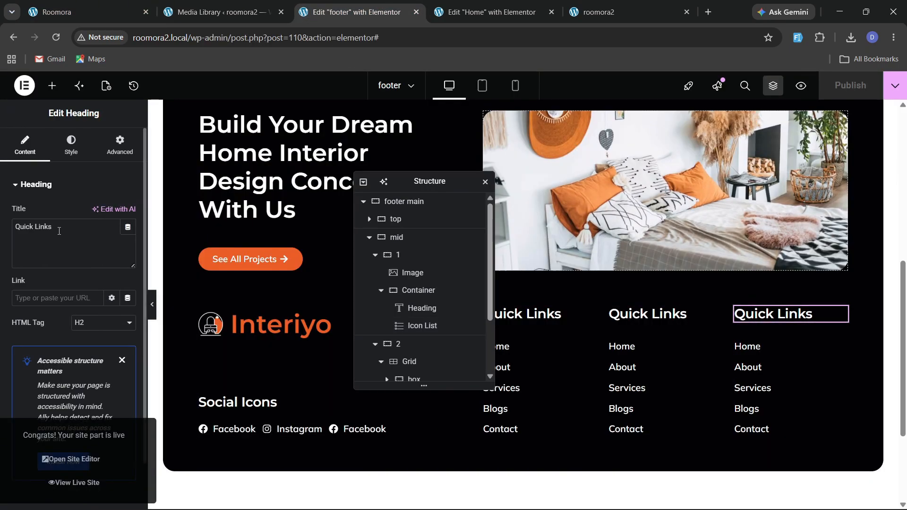
left_click_drag(55, 227, 3, 228)
type("Our Office")
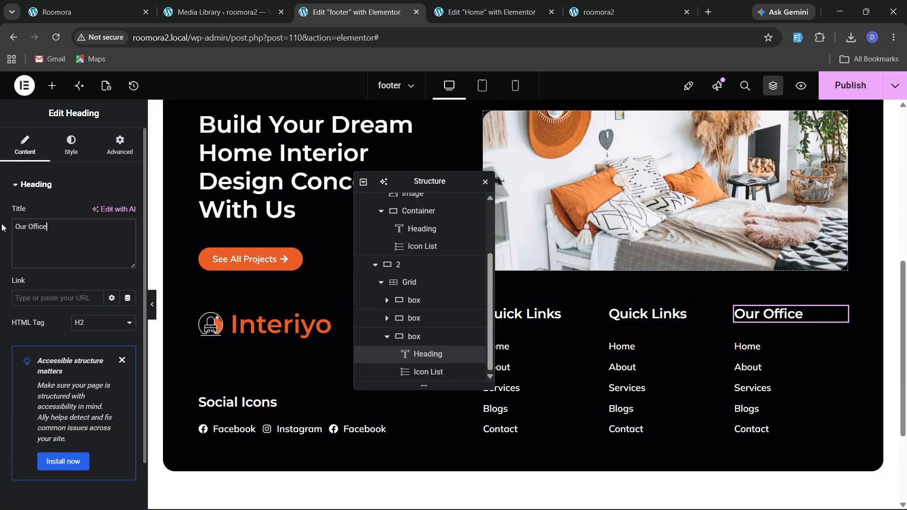
Copy the office address text from the reference site's footer.
left_click(75, 14)
left_click_drag(666, 299, 714, 338)
left_click(745, 341)
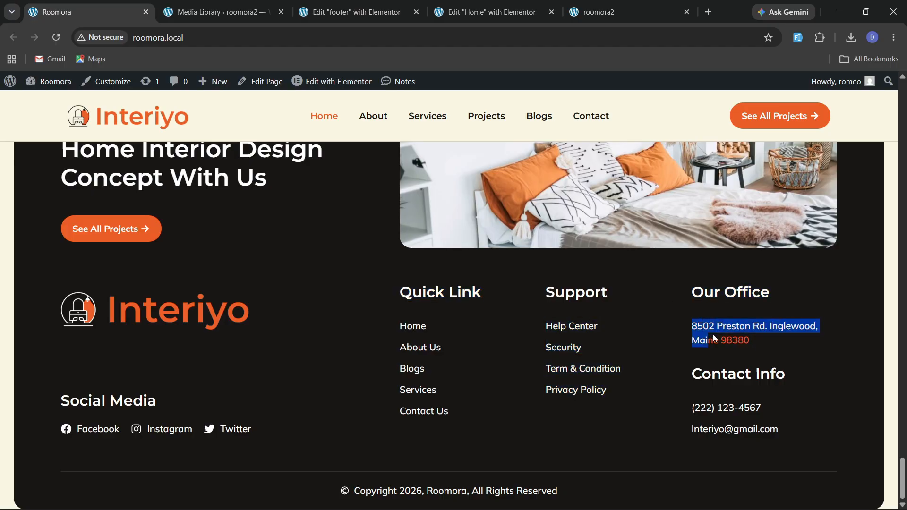
left_click(352, 12)
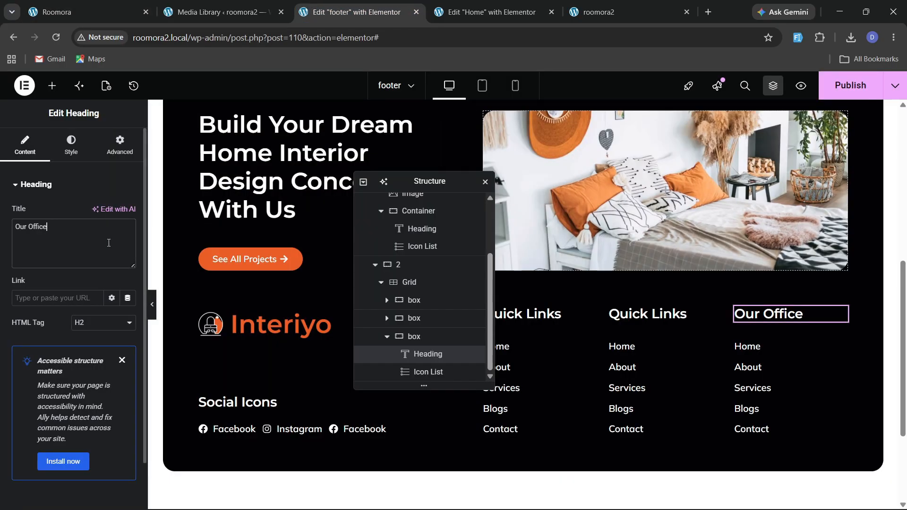
Delete the icon list under the Our Office heading.
right_click(764, 350)
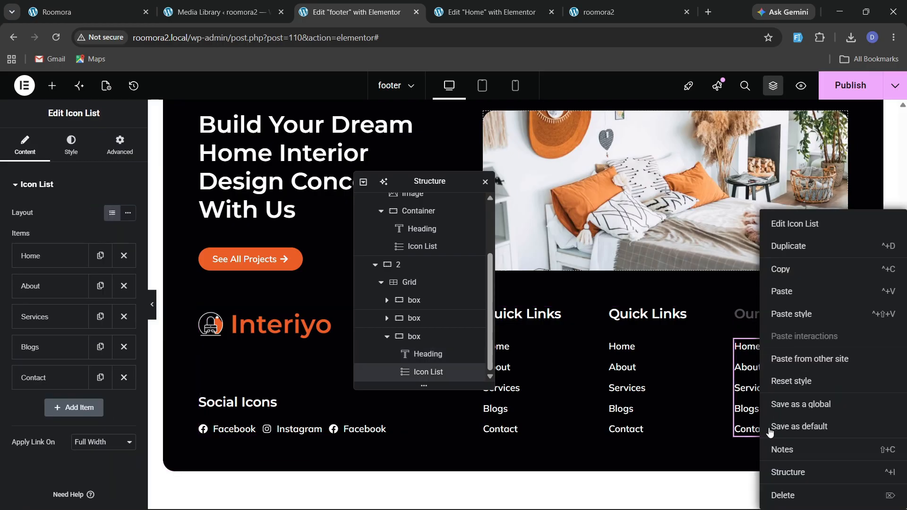
left_click(778, 493)
scroll(303, 259, "up", 4)
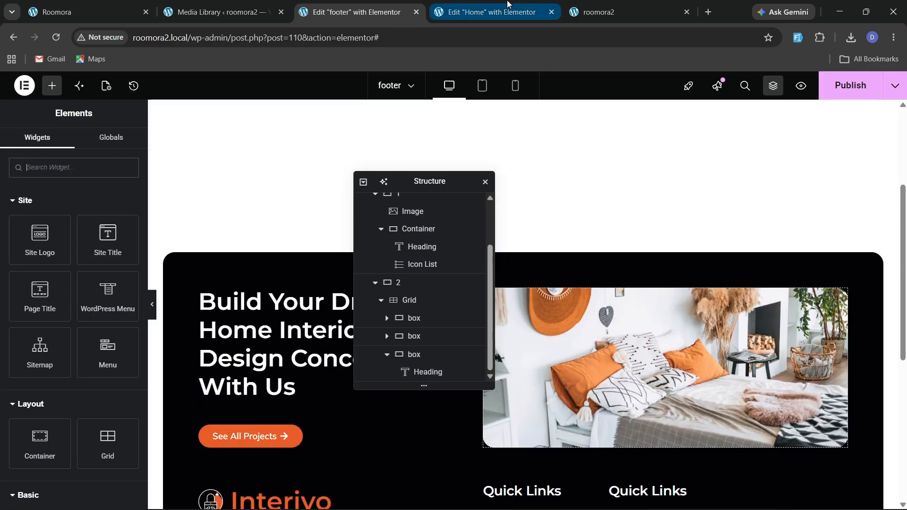
Copy a Text Editor widget from the Home page and paste it below the Our Office heading.
left_click(492, 12)
right_click(593, 293)
left_click(616, 273)
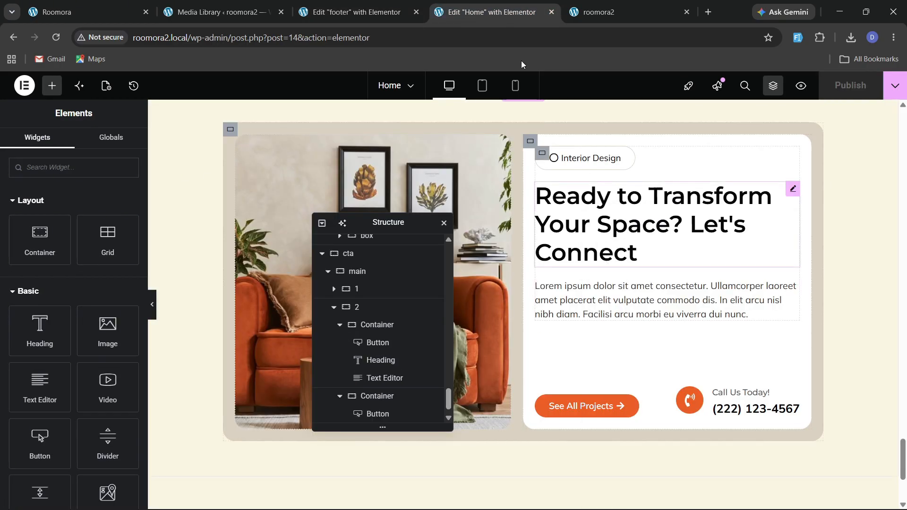
key("ctrl+Page_Up")
scroll(685, 330, "down", 4)
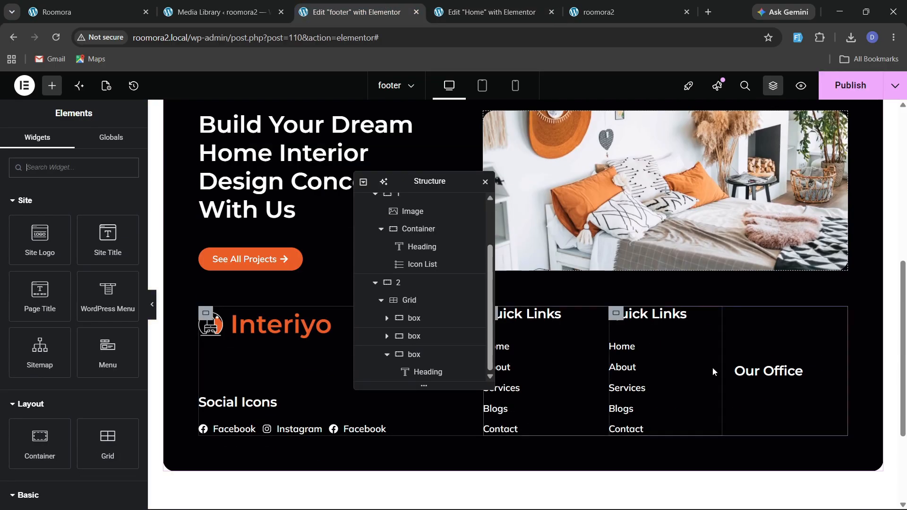
right_click(765, 372)
left_click(784, 299)
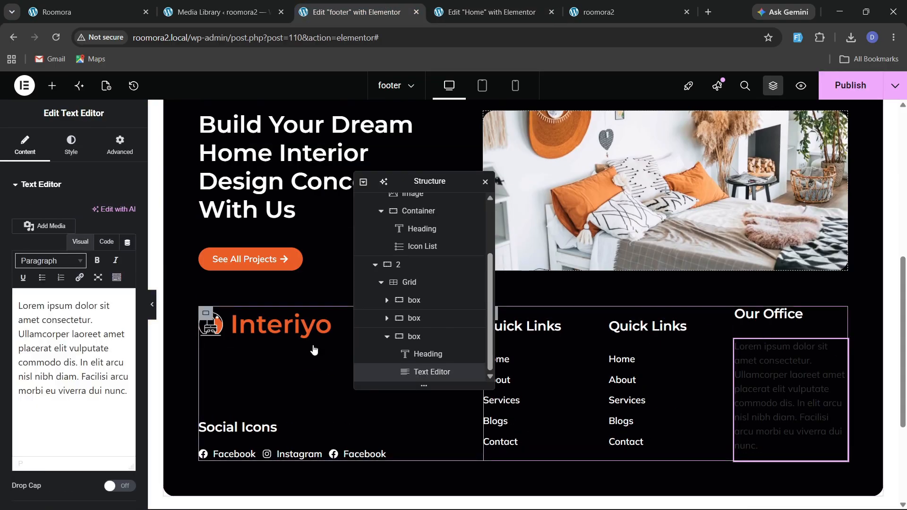
Replace the text editor's content with the copied office address in code view.
left_click(124, 6)
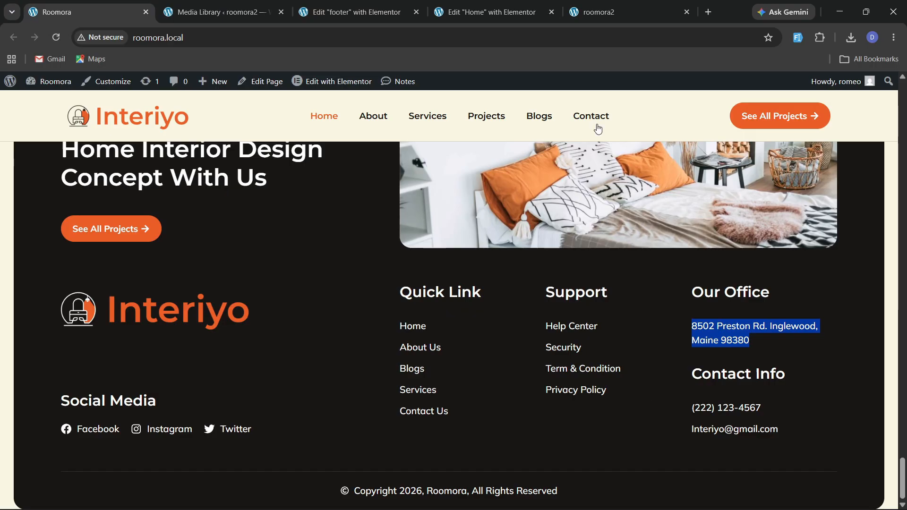
left_click(357, 12)
left_click(107, 241)
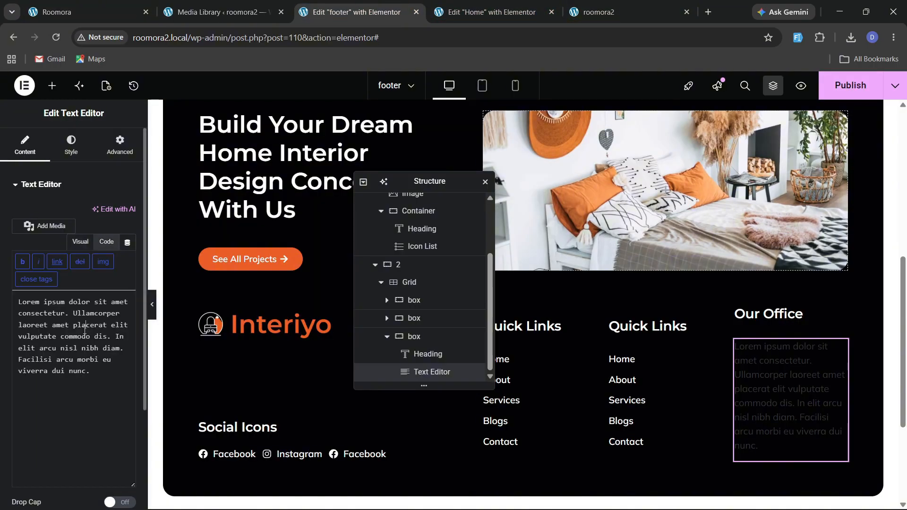
key("ctrl+a")
key("ctrl+v")
left_click(71, 151)
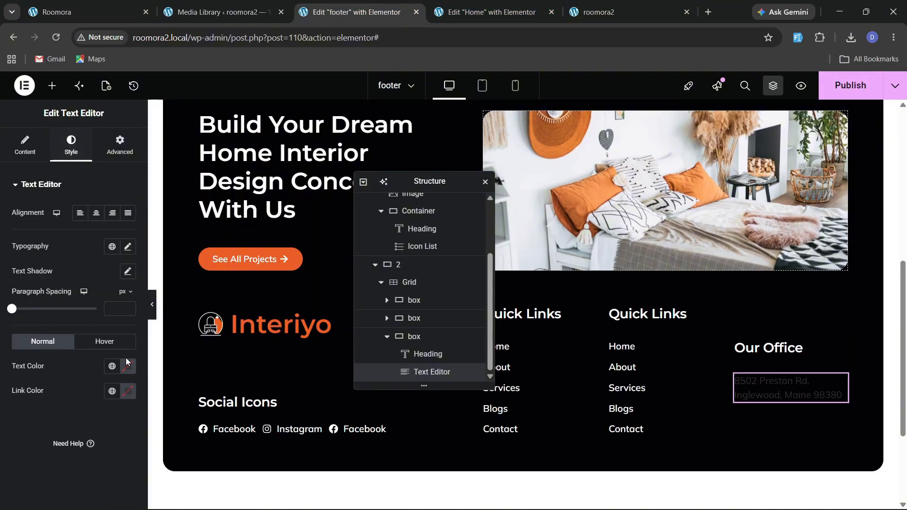
Align the footer grid's items to the top.
left_click(409, 282)
scroll(85, 340, "down", 4)
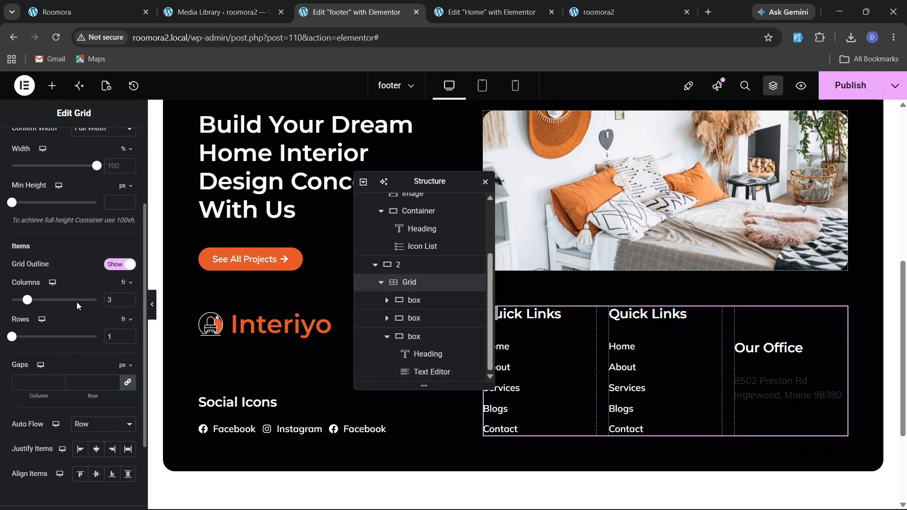
left_click(82, 416)
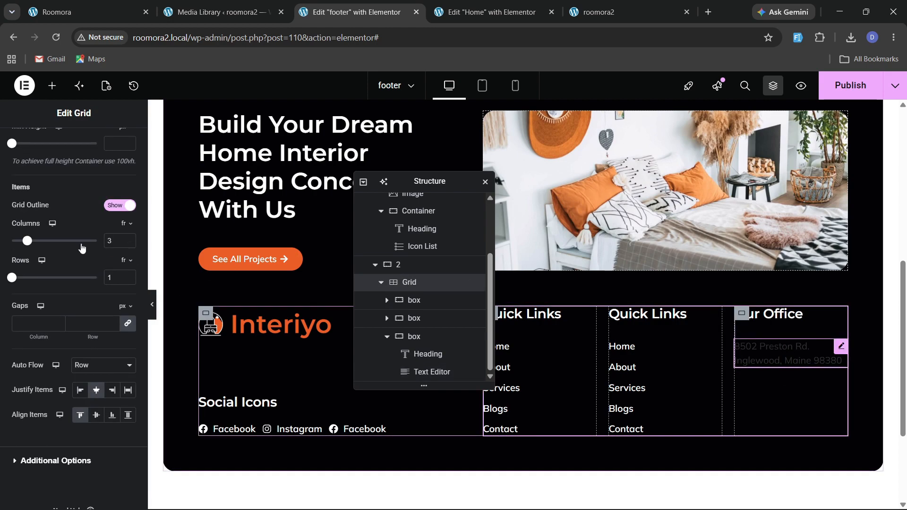
Set the address text color to white #FFFFFF.
left_click(129, 368)
left_click_drag(81, 260, 25, 190)
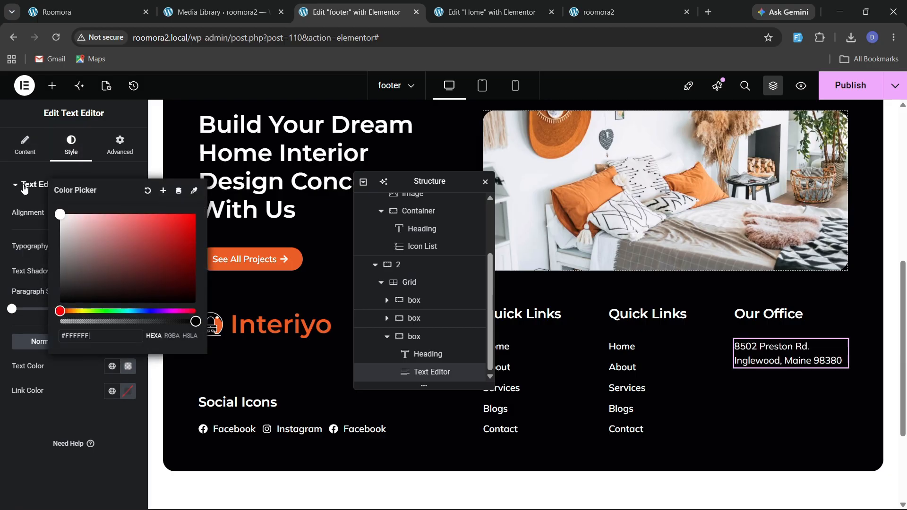
left_click(1, 416)
Copy the Our Office heading and paste it below the address text.
left_click(124, 9)
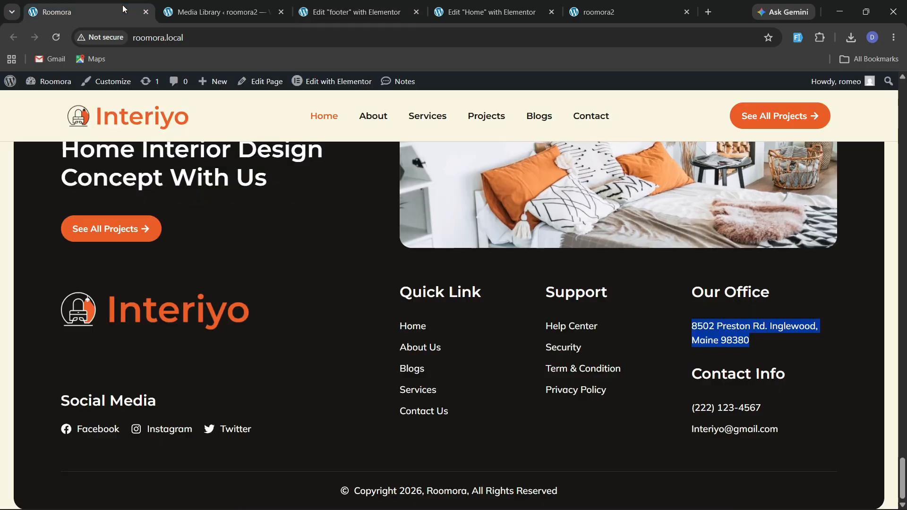
left_click(356, 12)
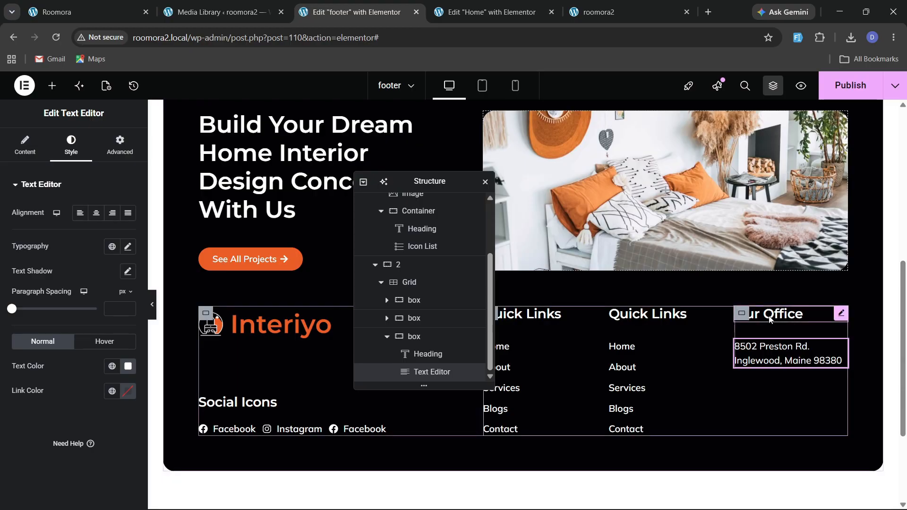
right_click(785, 305)
left_click(779, 371)
right_click(786, 359)
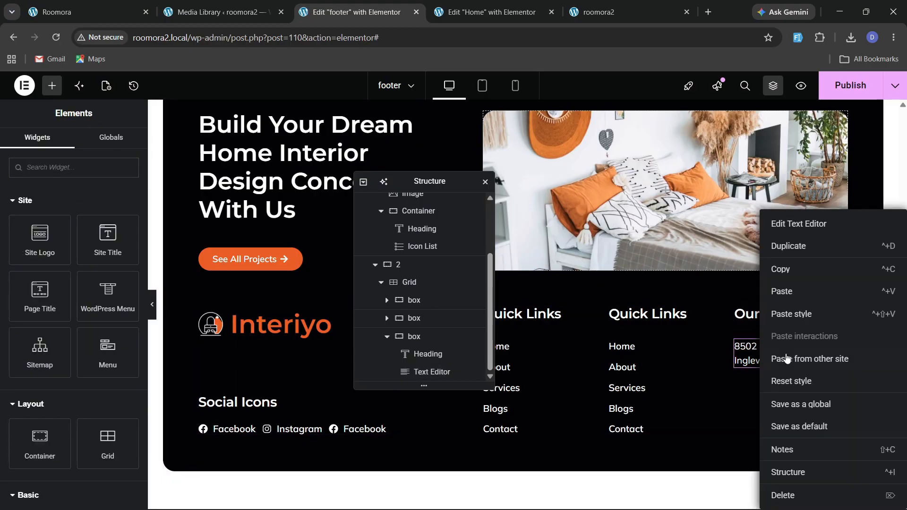
left_click(795, 291)
Rename the pasted heading to "Contact Info", copied from the reference site.
left_click(94, 12)
left_click(697, 376)
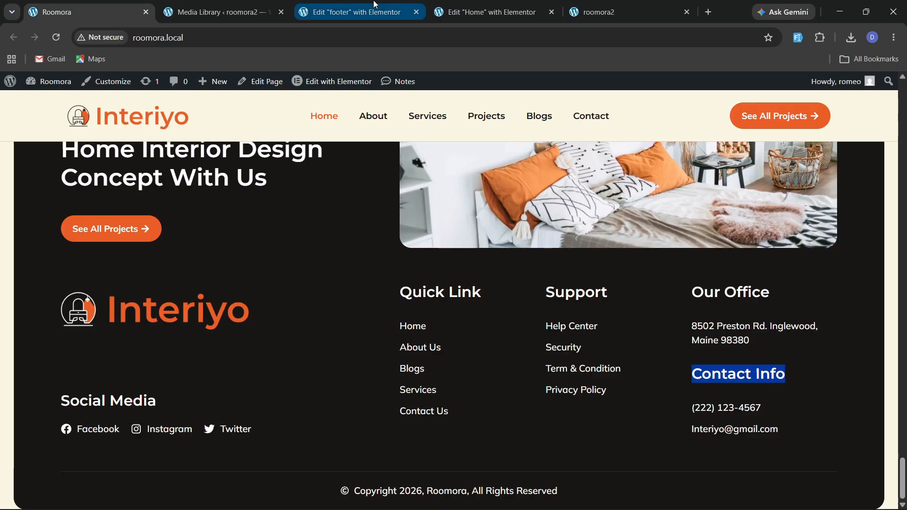
left_click(357, 12)
left_click(77, 238)
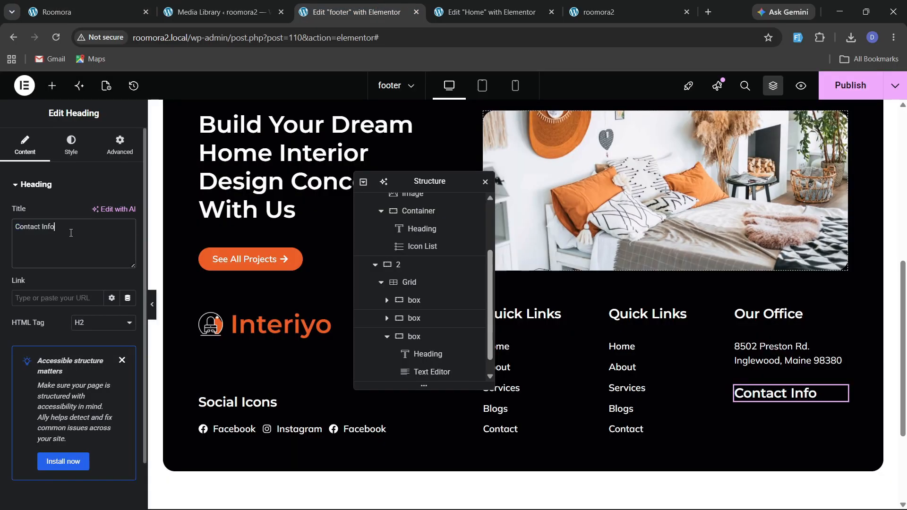
left_click(76, 5)
left_click(357, 12)
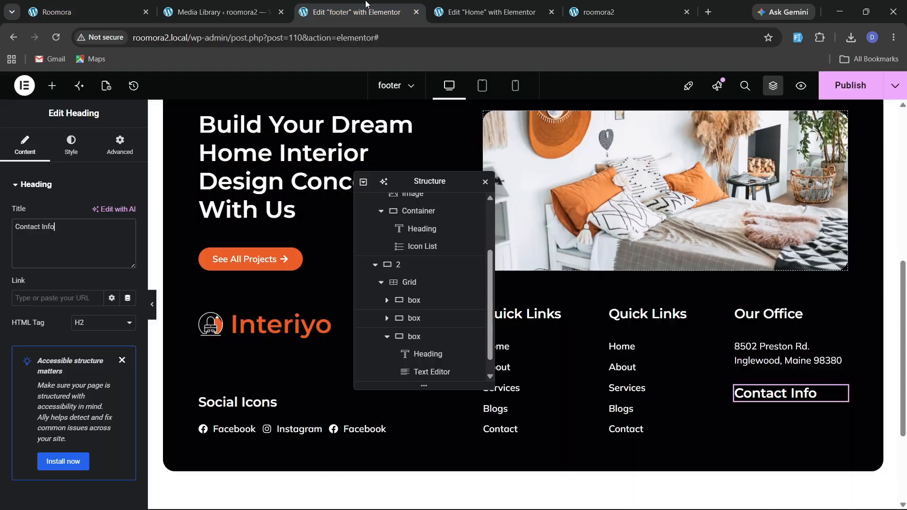
Copy the Quick Links icon list and paste it below the Contact Info heading.
right_click(632, 348)
left_click(654, 292)
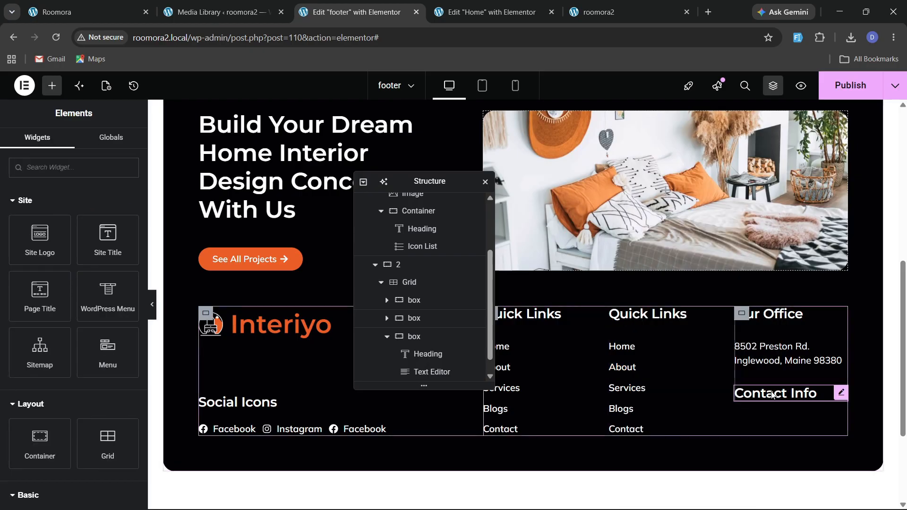
right_click(761, 393)
left_click(779, 292)
Copy the office phone number from the reference site and paste it as the first list item's text.
left_click(75, 12)
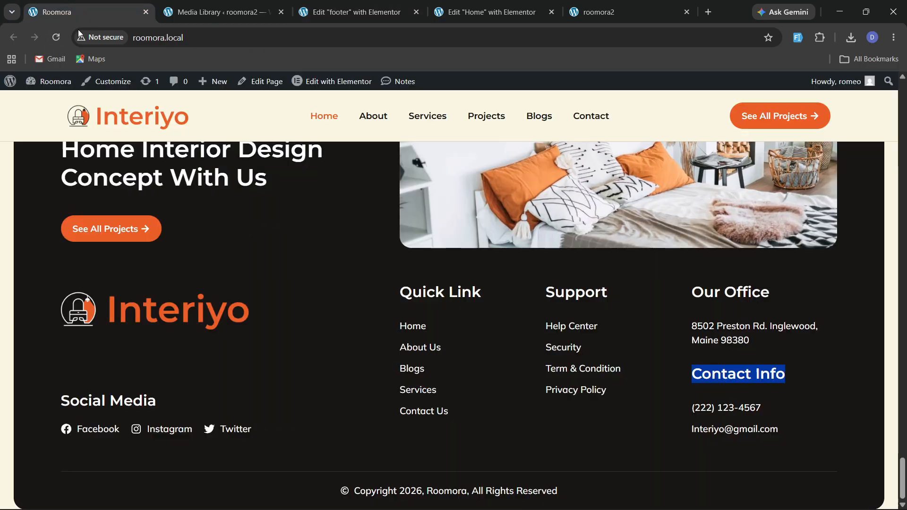
left_click(679, 394)
left_click_drag(690, 409, 762, 408)
left_click(776, 409)
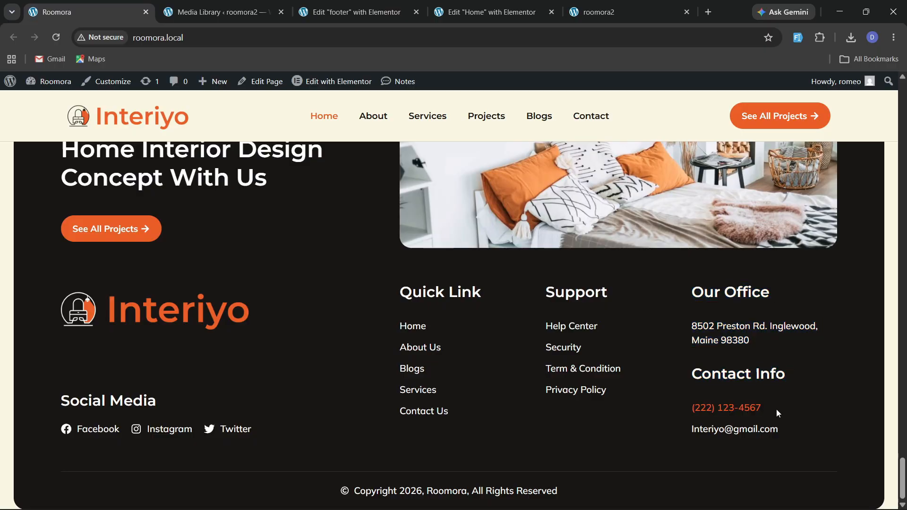
left_click_drag(691, 411, 761, 410)
left_click(712, 442)
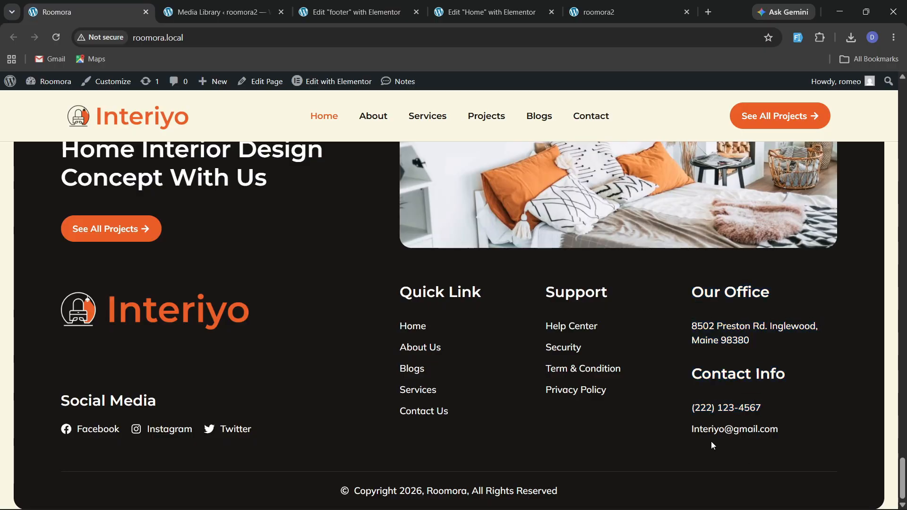
left_click_drag(690, 412, 756, 410)
left_click(788, 412)
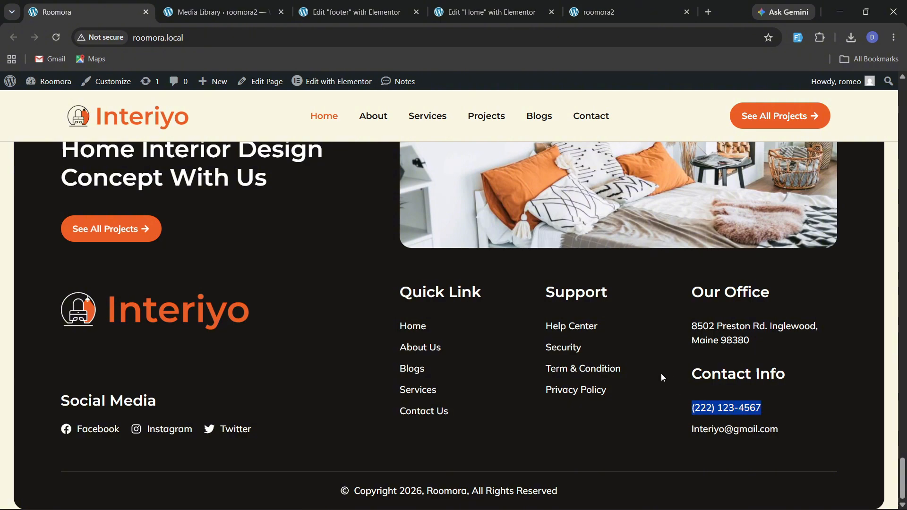
left_click(397, 12)
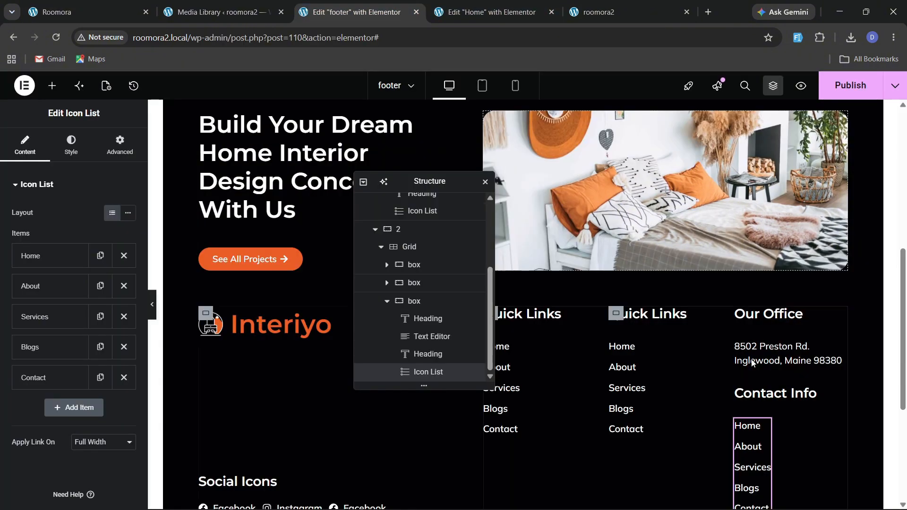
left_click(47, 255)
type("(222) 123-4567")
left_click(47, 255)
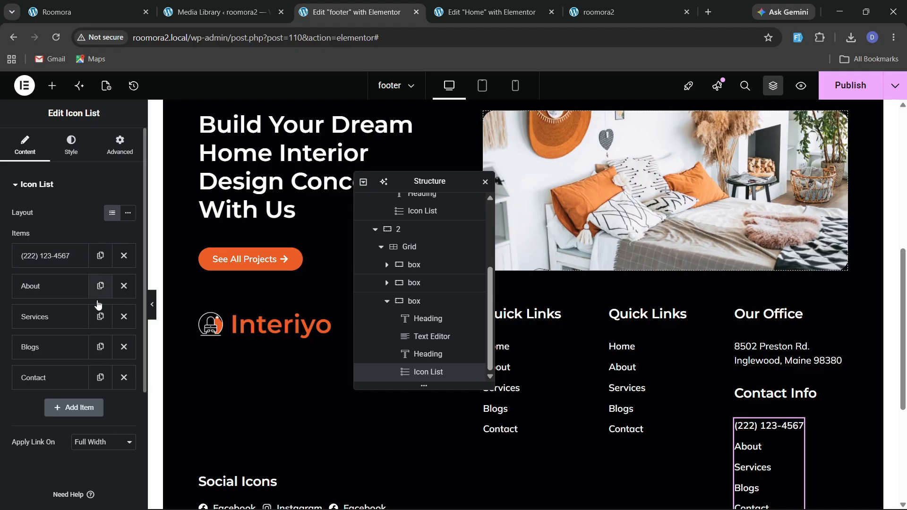
Delete two extra list items and set the second item's text to the contact e-mail copied from the reference site.
left_click(124, 316)
left_click(123, 316)
left_click(124, 316)
key("ctrl+1")
left_click(740, 465)
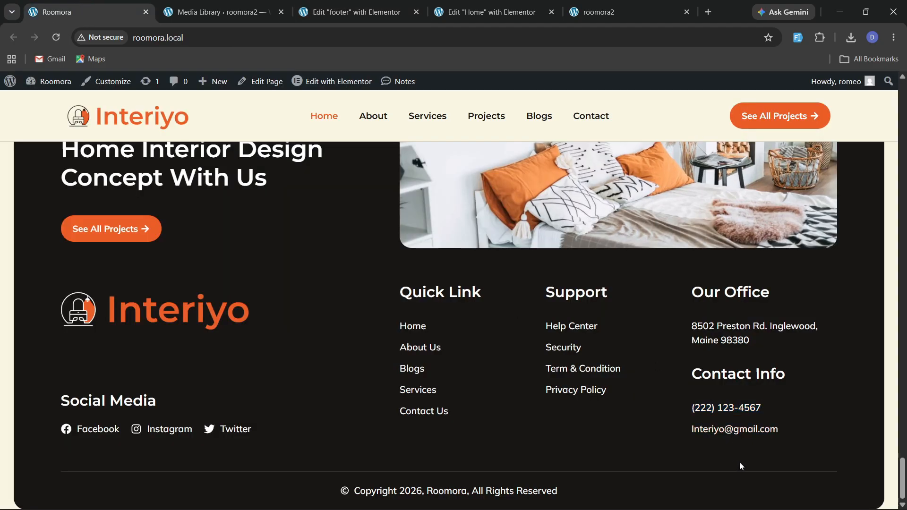
left_click_drag(783, 441, 693, 441)
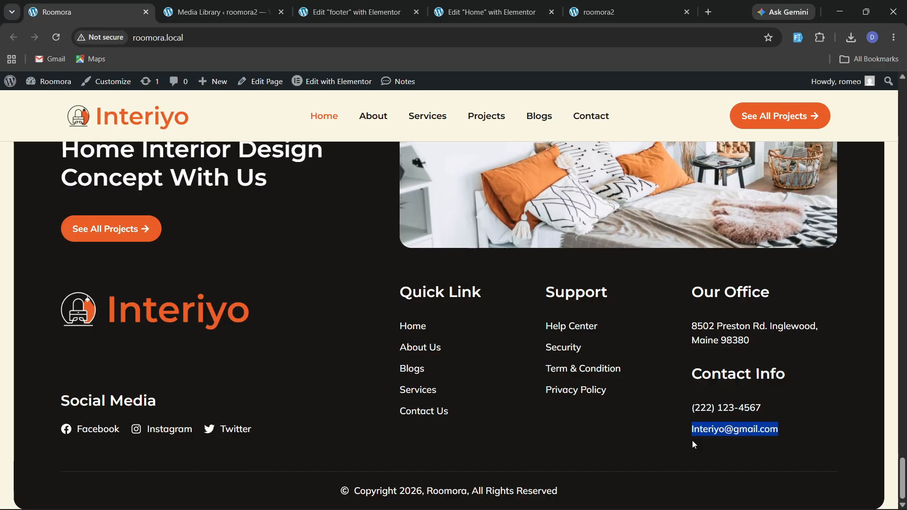
left_click(355, 12)
left_click(47, 286)
left_click(51, 329)
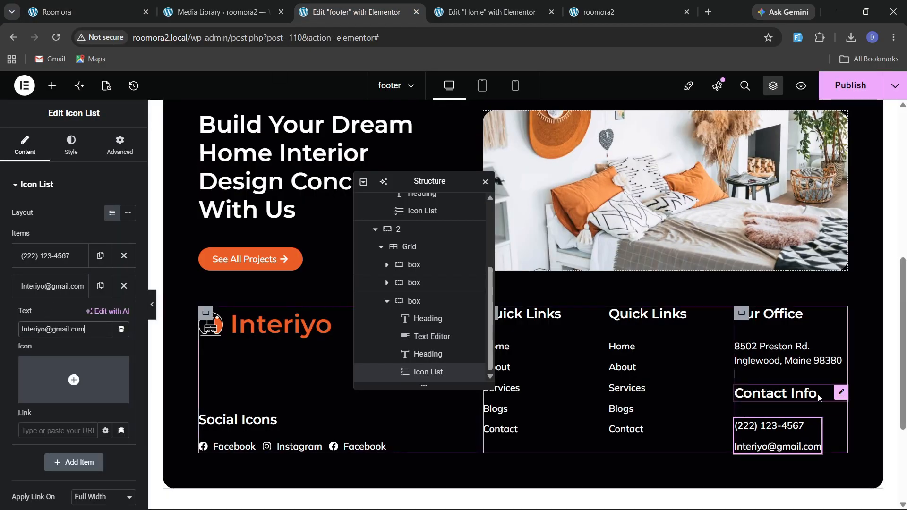
Set the Contact Info heading's top margin to 30 px.
left_click(842, 393)
left_click(120, 144)
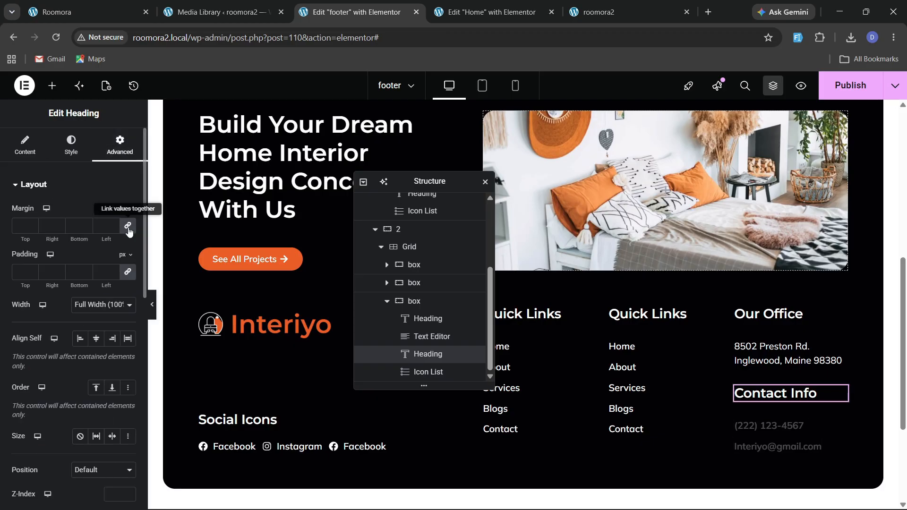
type("30")
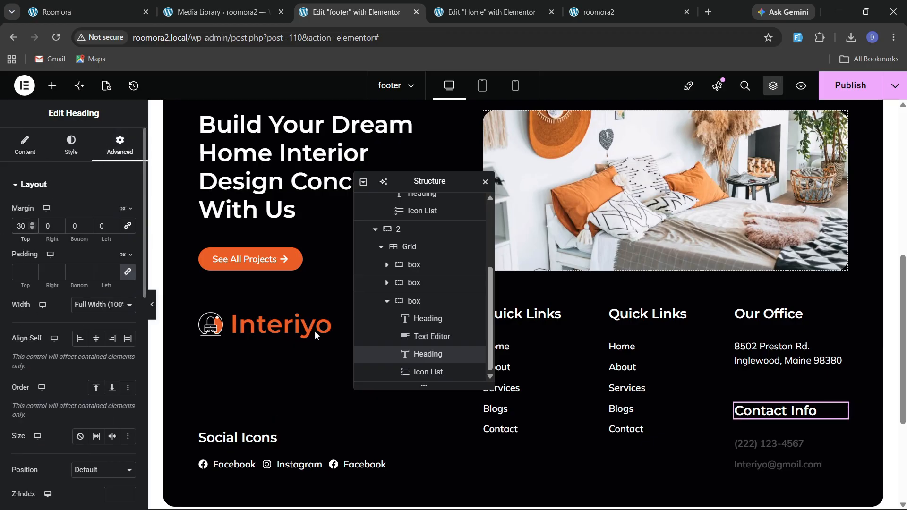
Save the footer changes and compare with the reference site.
left_click(837, 86)
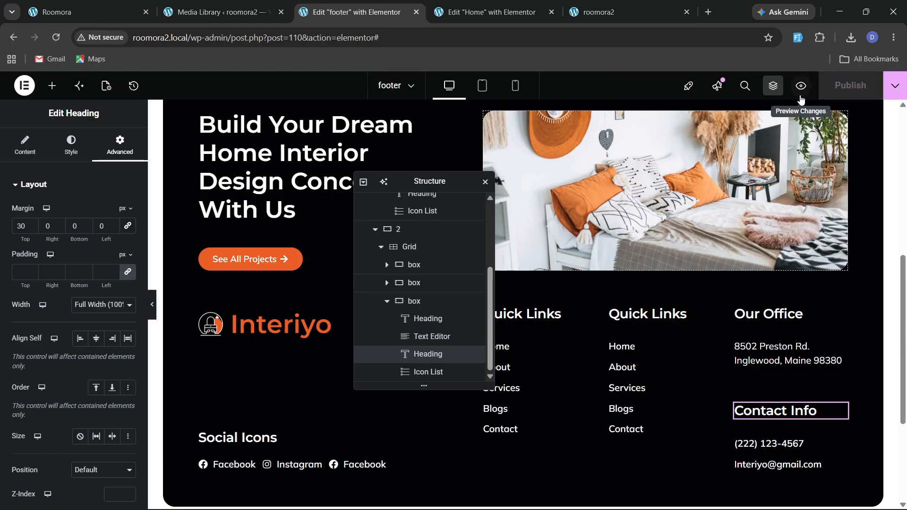
left_click(90, 12)
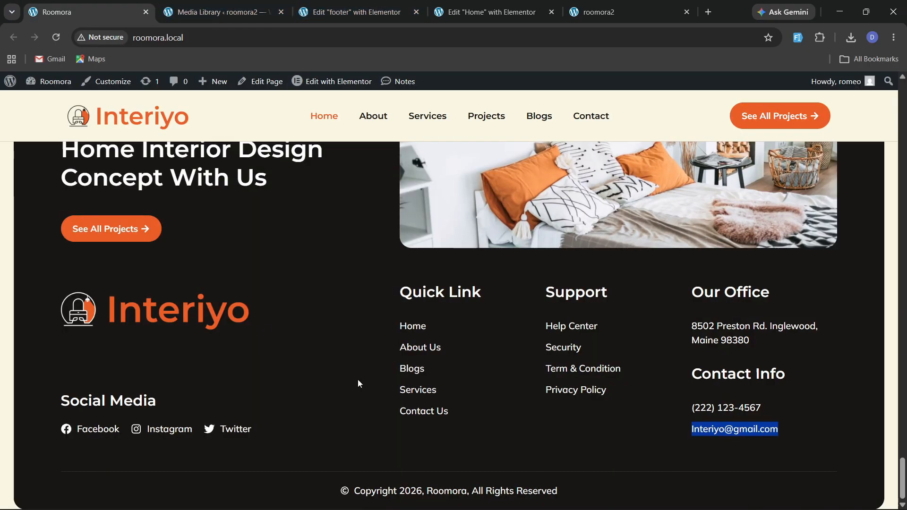
Add a new container below the mid container in the footer structure and name it copyright.
left_click(352, 12)
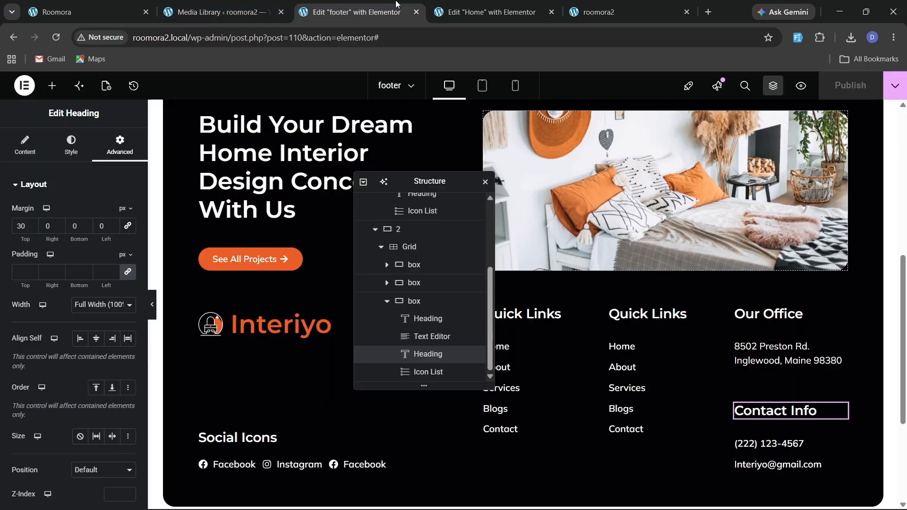
scroll(377, 241, "up", 5)
left_click(369, 237)
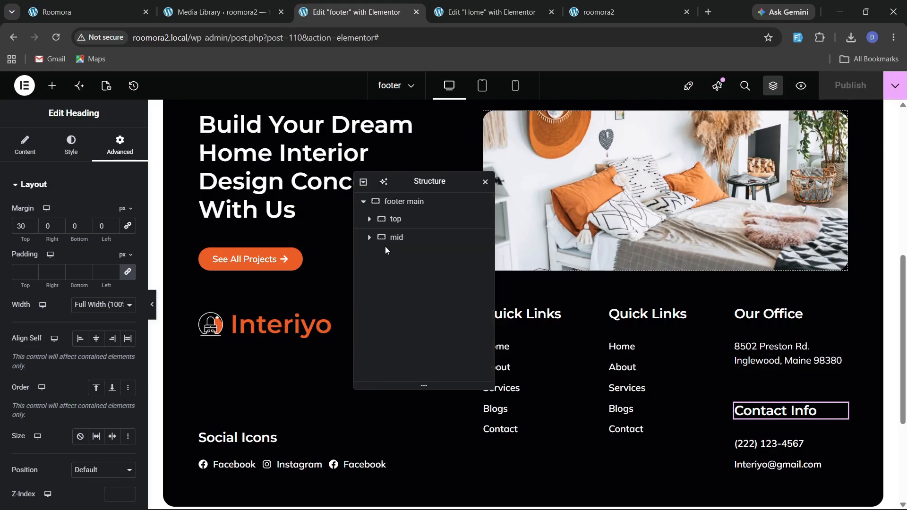
right_click(399, 237)
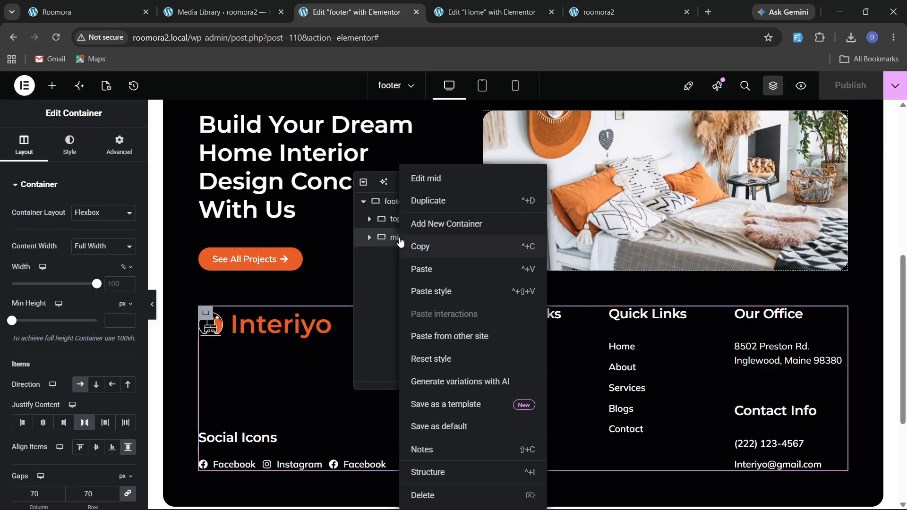
left_click(420, 268)
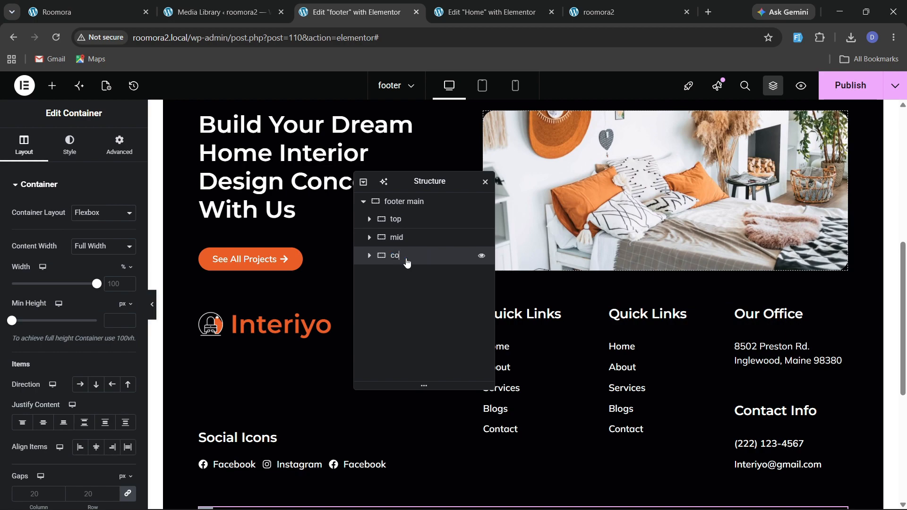
Copy the Quick Links icon list into the copyright container and delete its items except Home.
scroll(331, 283, "down", 3)
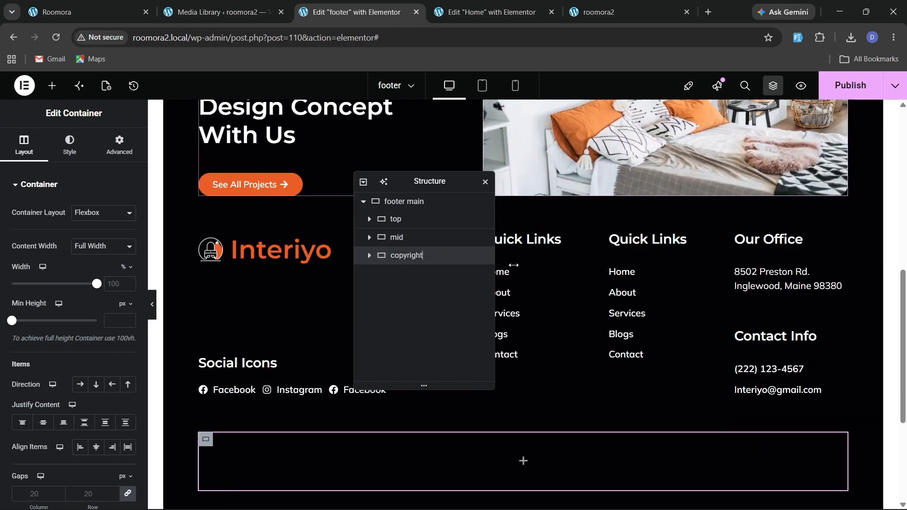
left_click_drag(407, 184, 668, 184)
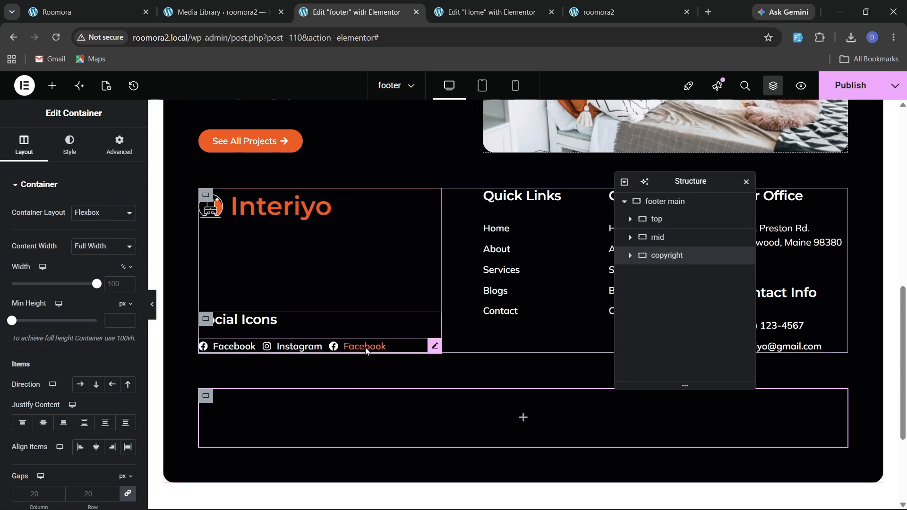
right_click(506, 284)
left_click(531, 267)
right_click(466, 412)
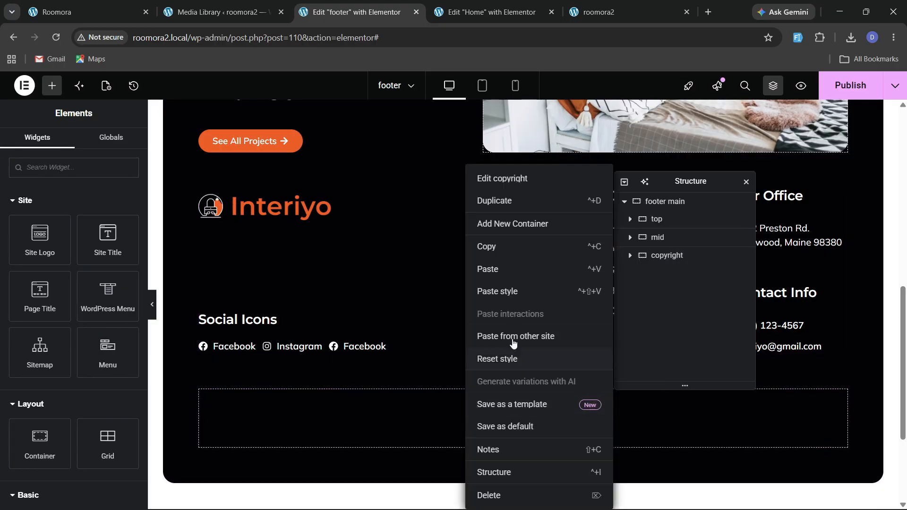
left_click(502, 275)
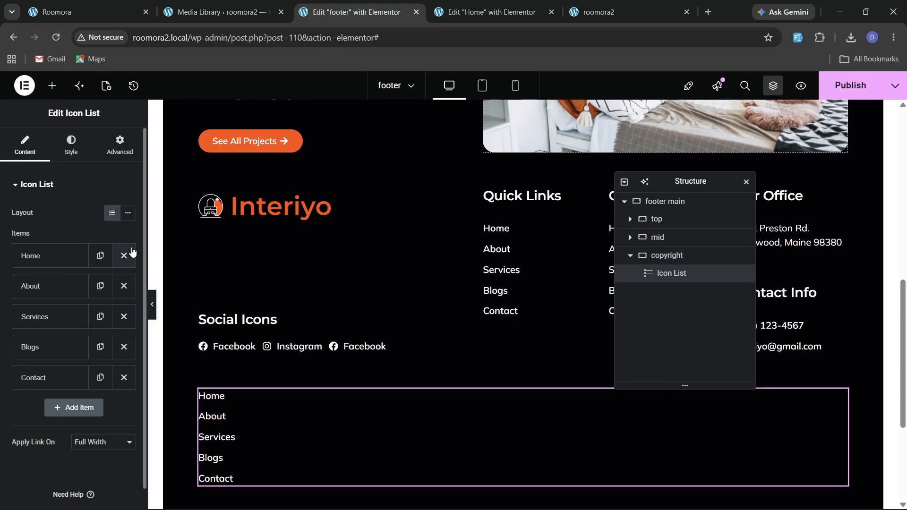
left_click(124, 286)
left_click(124, 286)
left_click(124, 286)
left_click(124, 286)
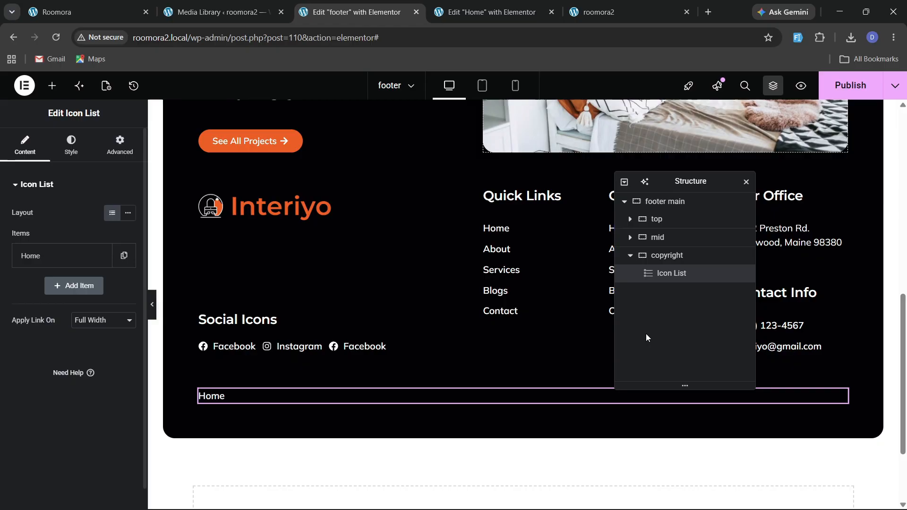
Set the copyright container's padding to 20 px on all sides.
left_click(682, 258)
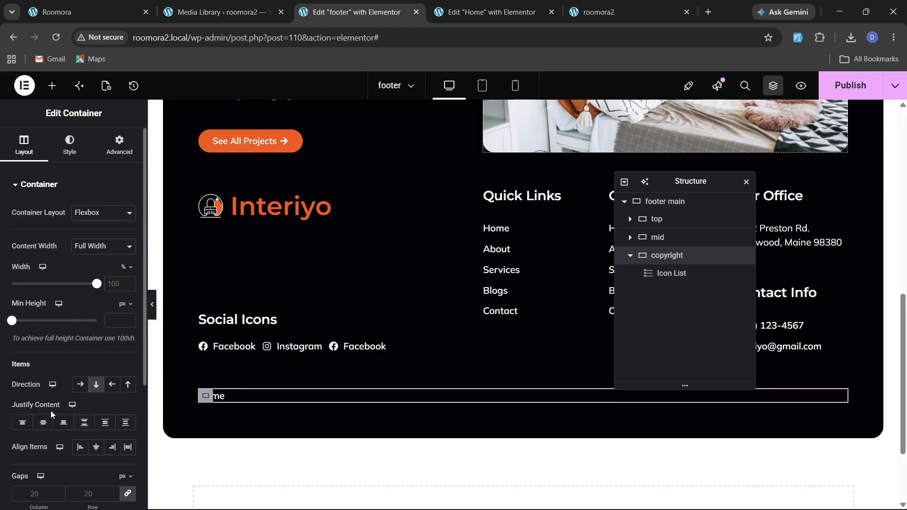
left_click(121, 147)
type("20")
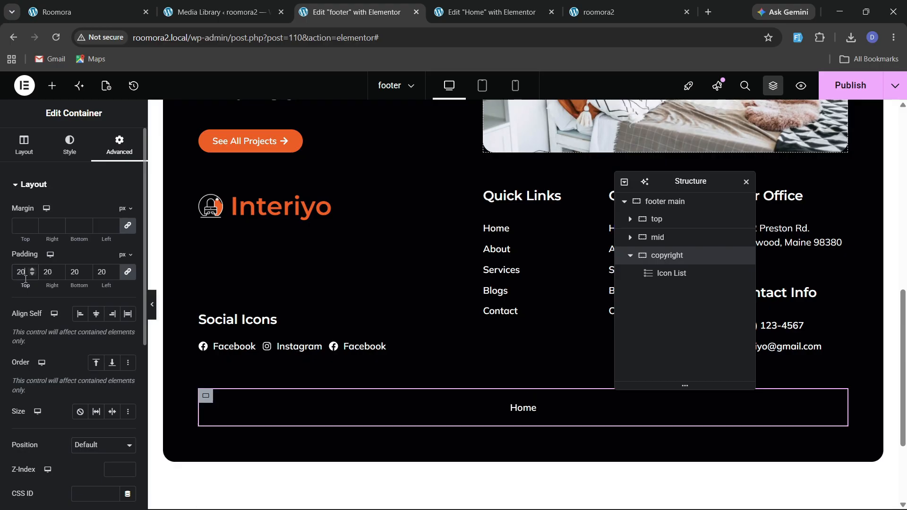
Give the copyright container a solid border, 1 px on top only, colored #342F24.
left_click(69, 150)
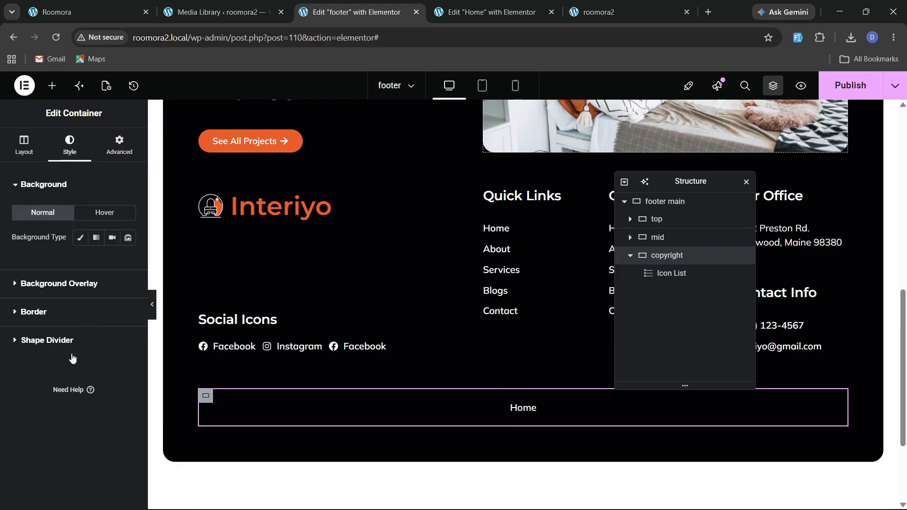
left_click(34, 312)
left_click(95, 295)
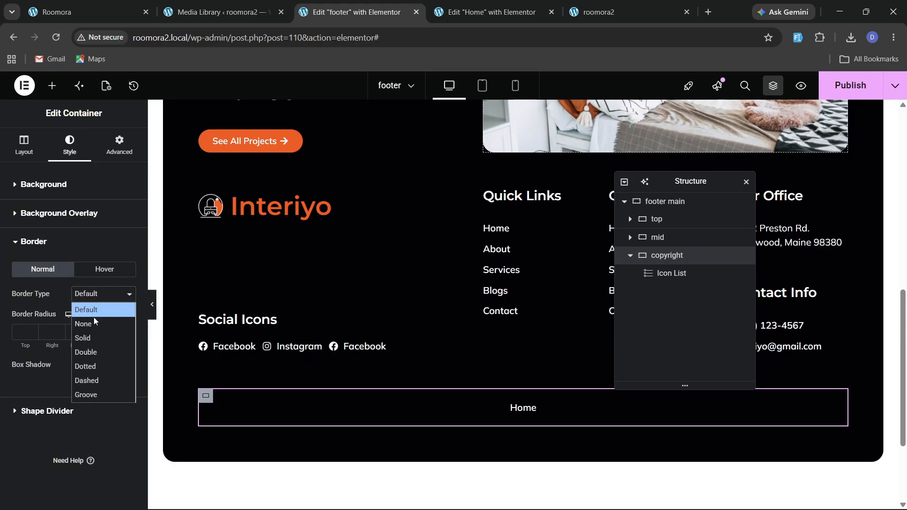
left_click(109, 323)
left_click(96, 296)
left_click(98, 335)
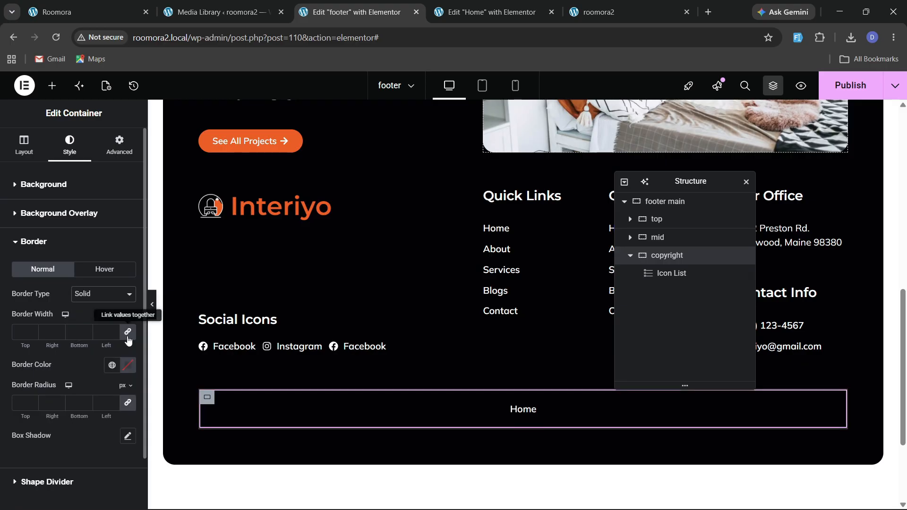
left_click(21, 332)
type("1")
left_click(112, 365)
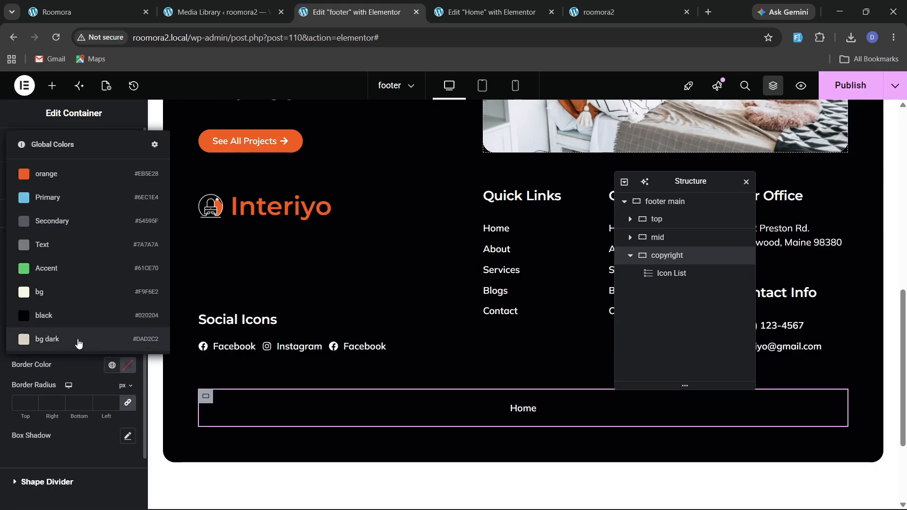
left_click(77, 340)
left_click(127, 365)
left_click(104, 284)
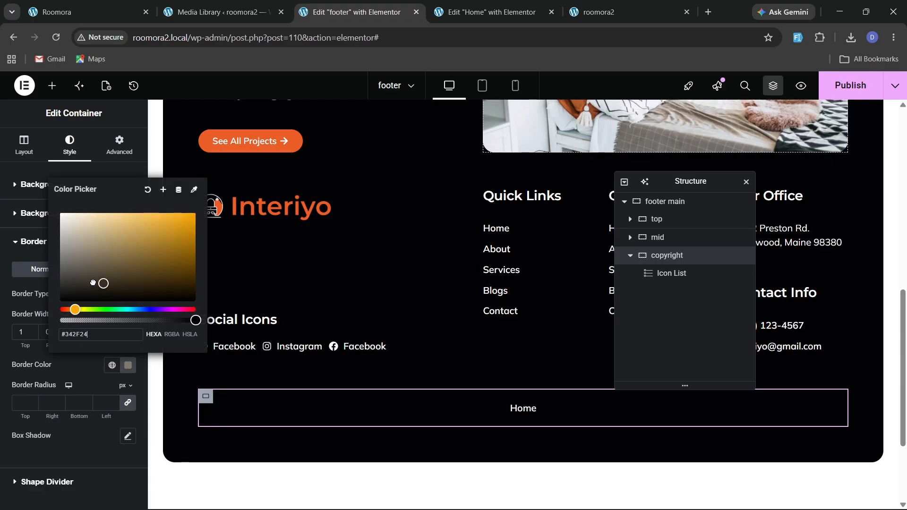
left_click(149, 305)
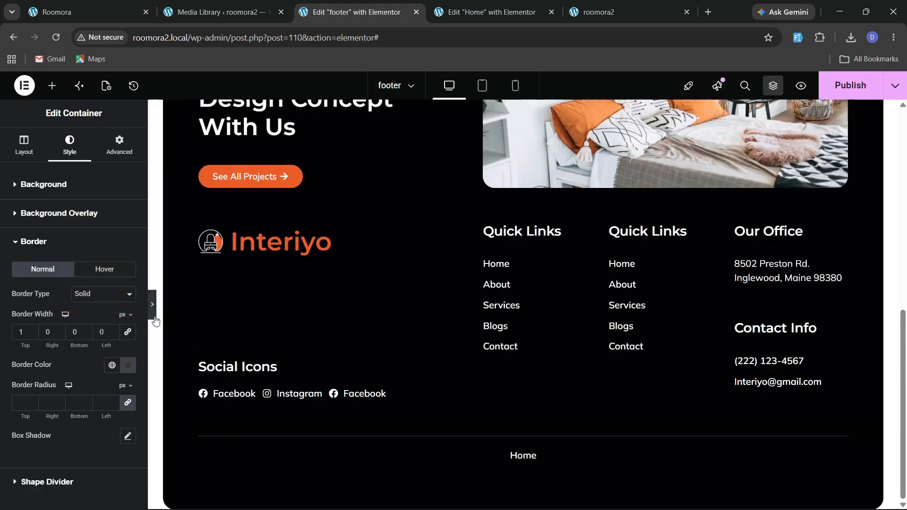
Set the footer main container's bottom padding to 0.
left_click(5, 304)
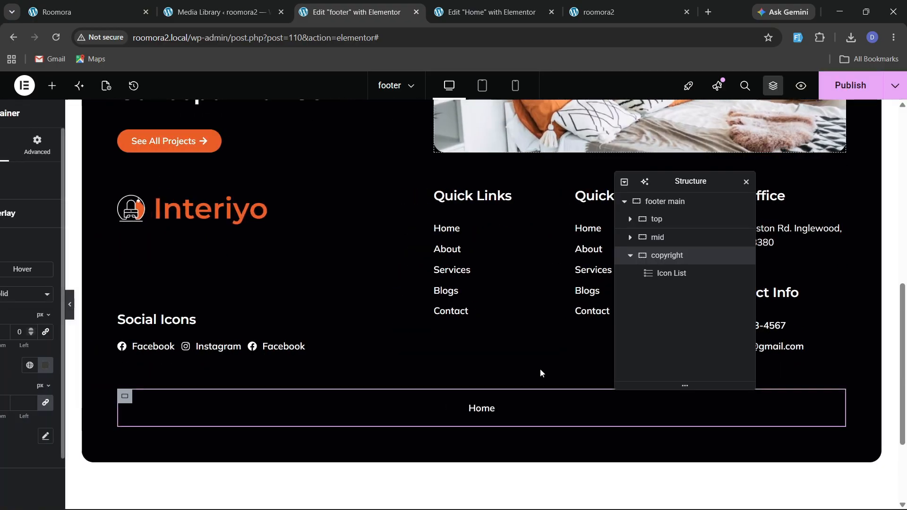
left_click(641, 212)
left_click(119, 144)
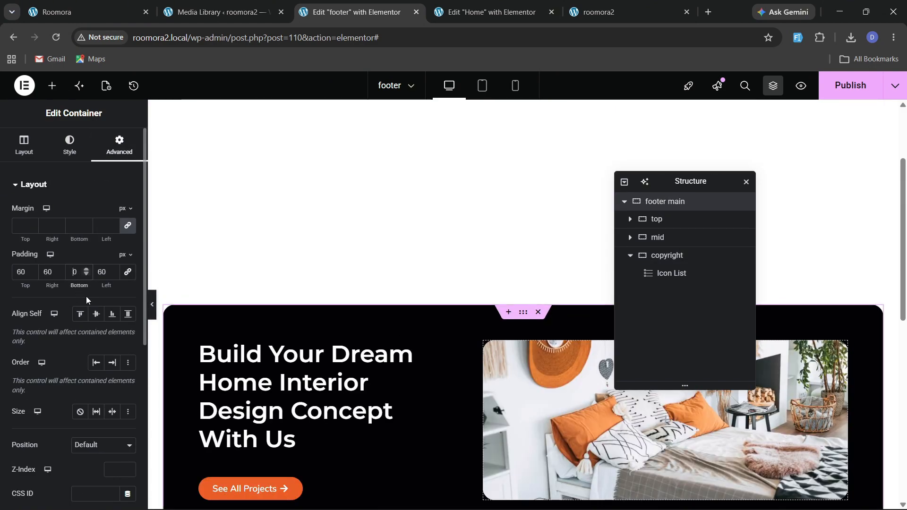
left_click_drag(86, 297, 209, 257)
Change the copyright list item's text to Copyright 2026, Roomora, All Rights Reserved.
scroll(395, 285, "down", 10)
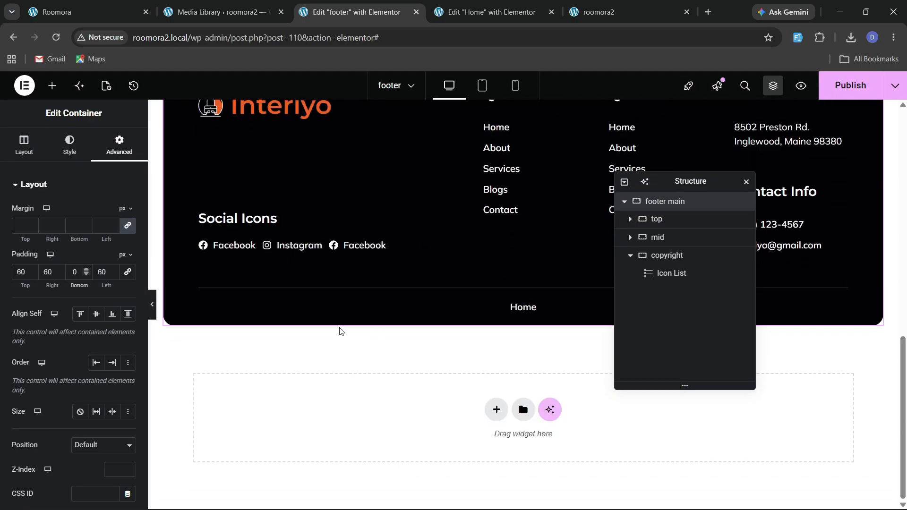
left_click(529, 308)
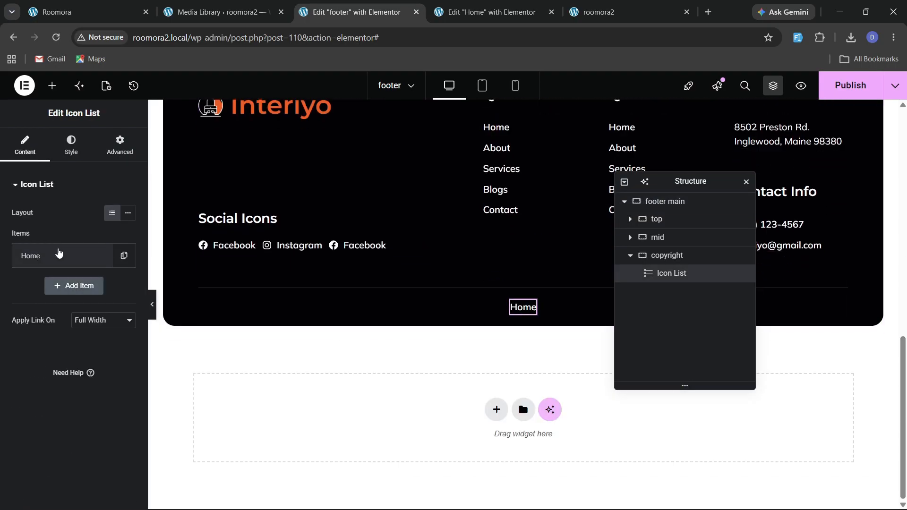
left_click(56, 256)
left_click_drag(45, 299, 0, 294)
type("Copyright 2026, Roomora, A")
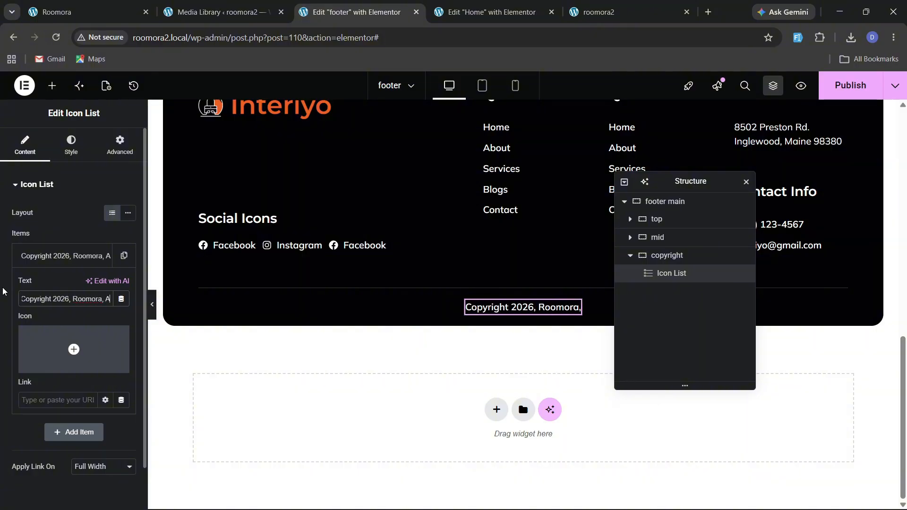
type("ll Rights R")
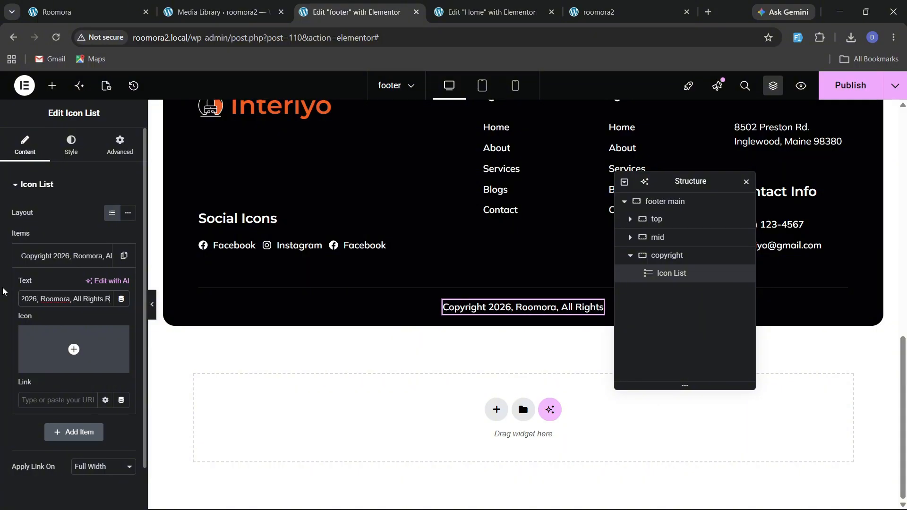
type("eserved")
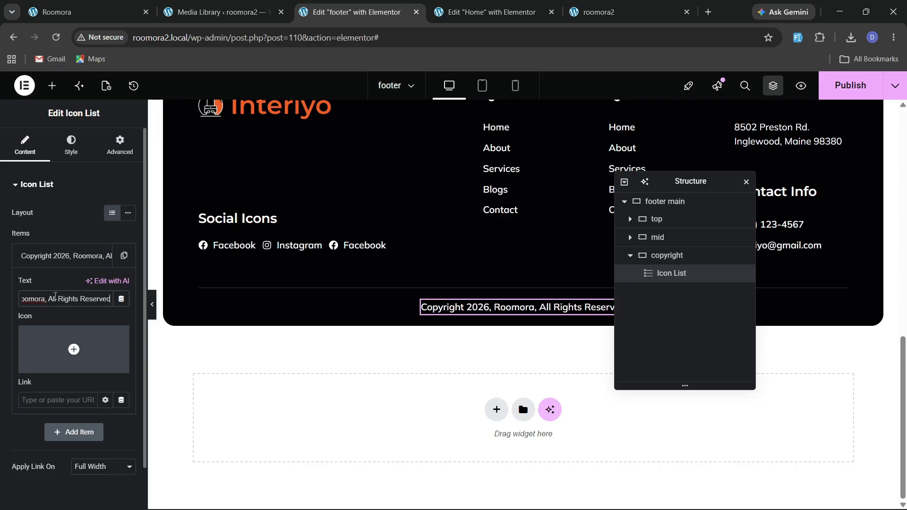
Set the list item's icon to the Copyright icon from the icon library.
left_click(74, 349)
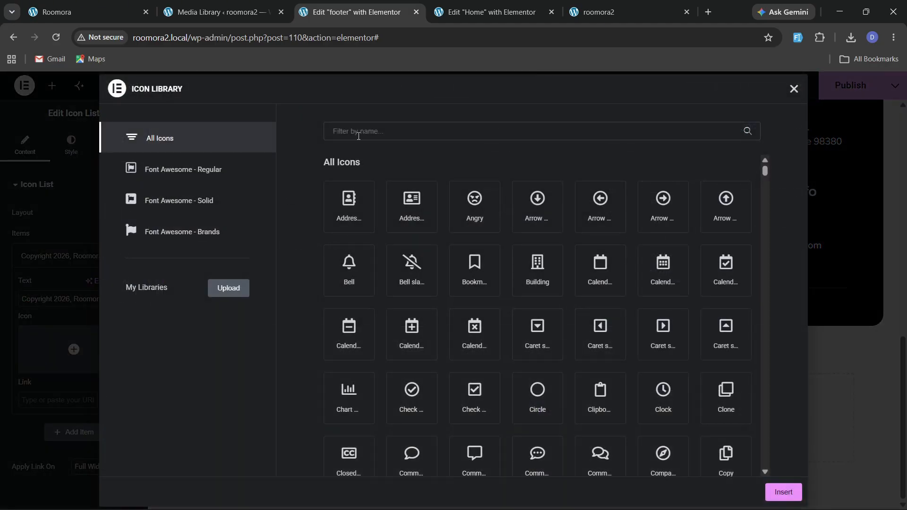
left_click(368, 135)
type("copy")
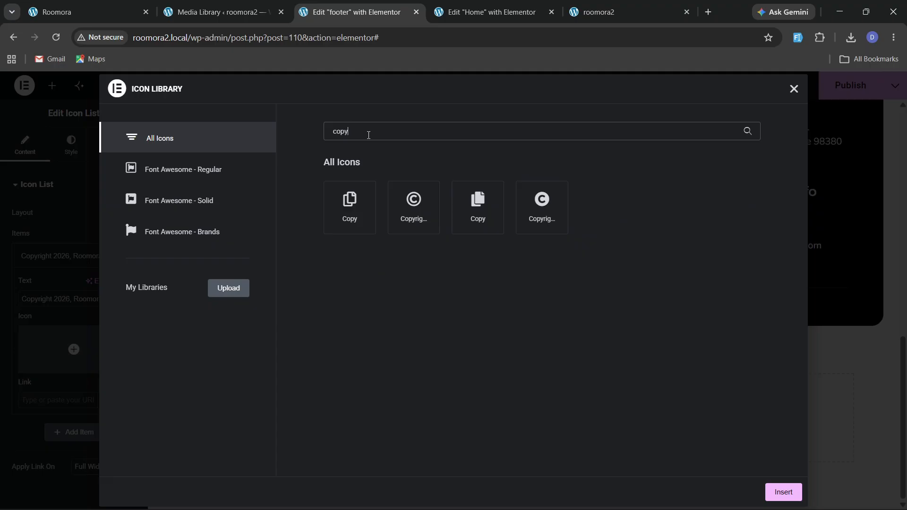
left_click(414, 203)
left_click(783, 492)
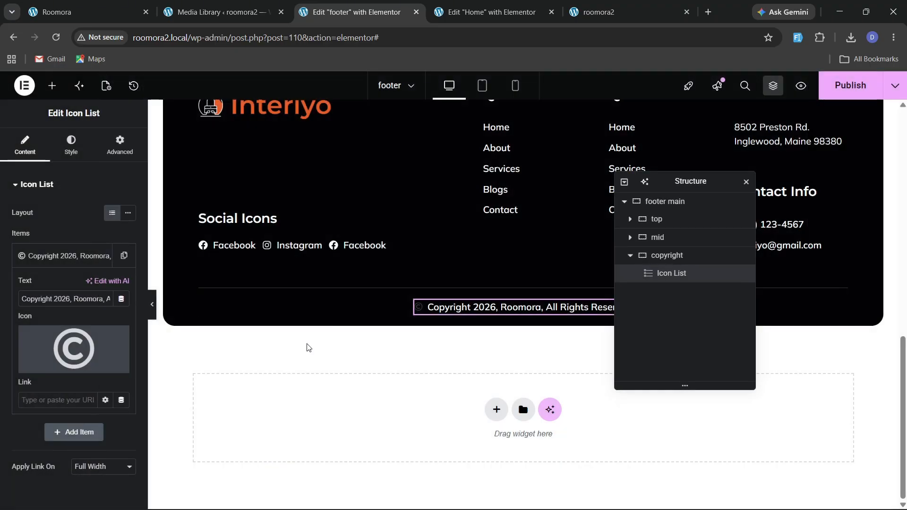
Set the copyright icon's color to #ffffff and its size to 17 px.
left_click(74, 154)
left_click(53, 326)
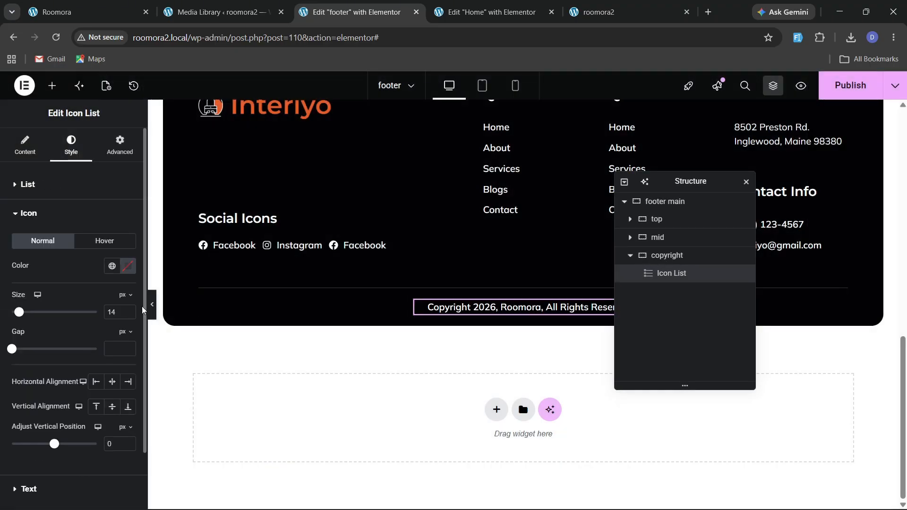
left_click(127, 265)
type("#ffffff")
key("Return")
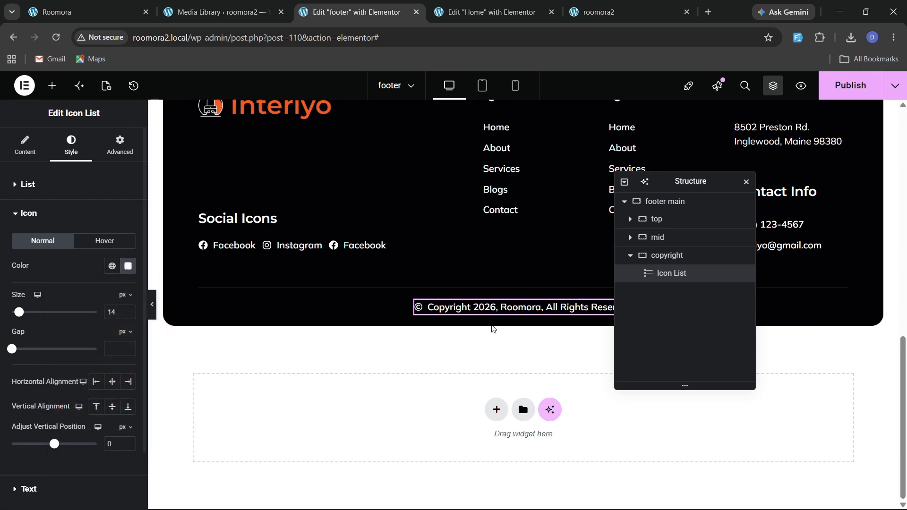
left_click(127, 309)
left_click(128, 309)
left_click(127, 309)
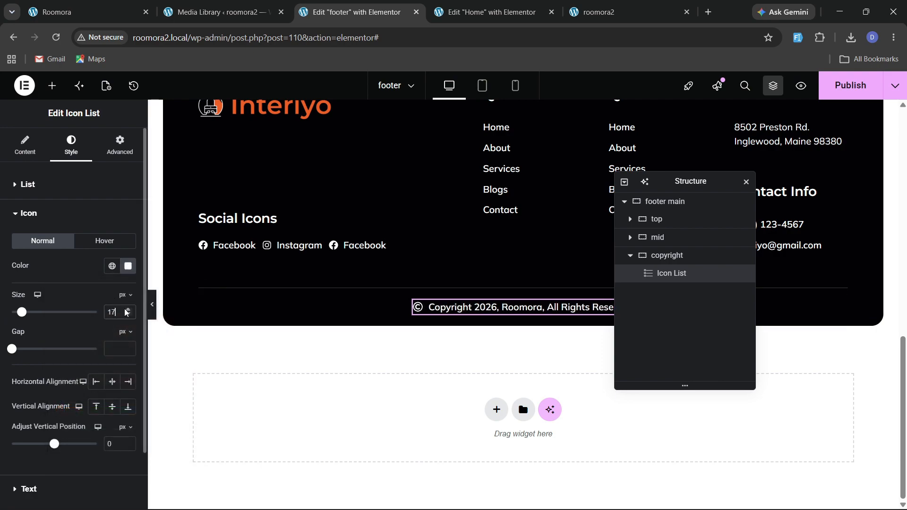
Reload the live site and review the new copyright row in the footer.
scroll(380, 303, "up", 1)
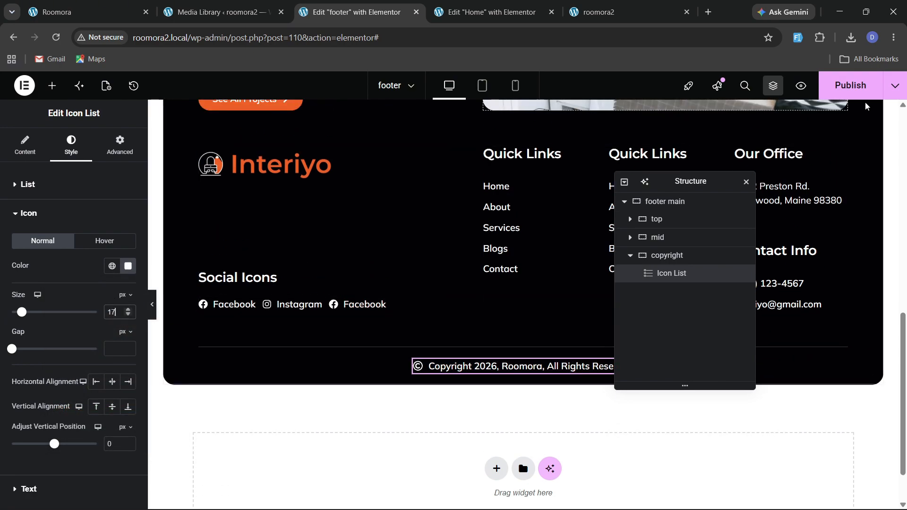
scroll(345, 276, "up", 2)
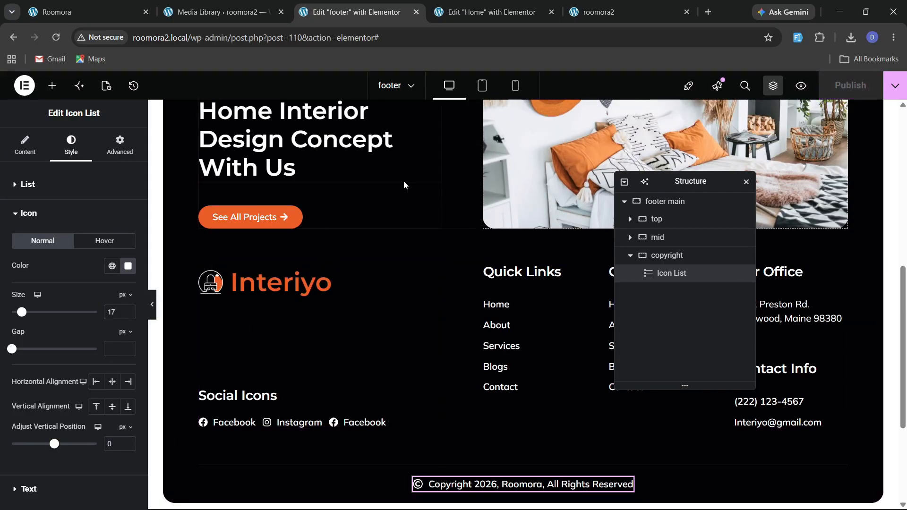
left_click(600, 12)
left_click(60, 37)
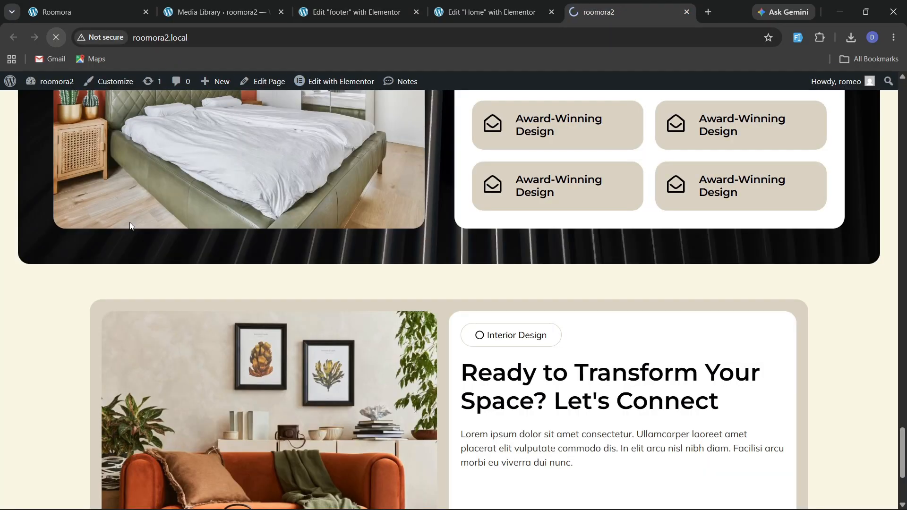
scroll(331, 308, "down", 5)
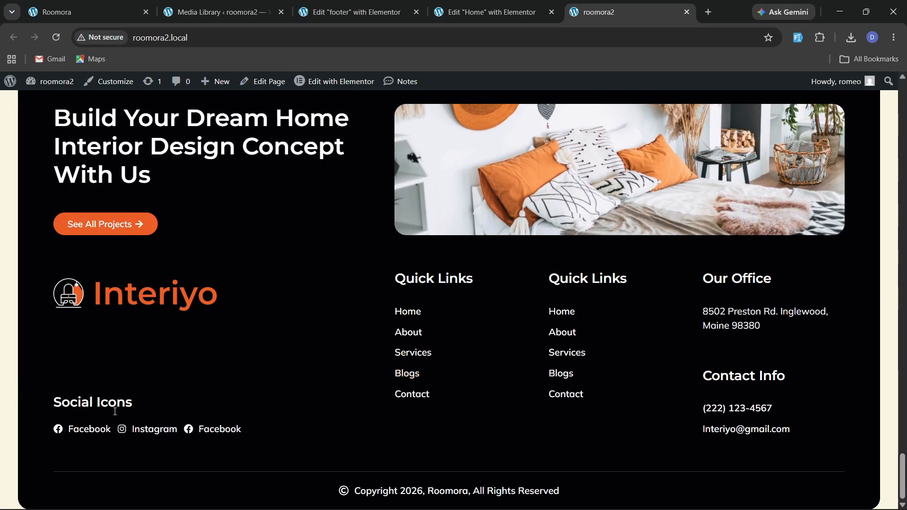
scroll(440, 395, "up", 1)
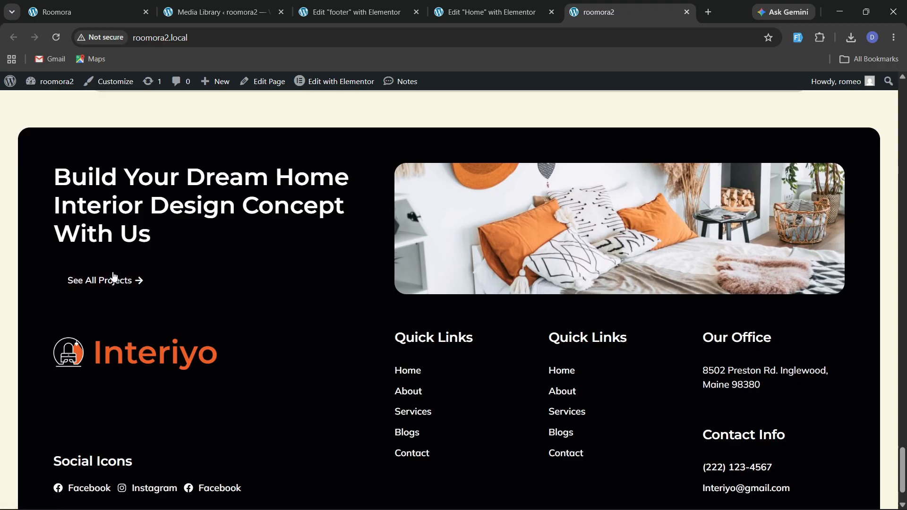
Set the See All Projects button's hover background to white and its hover text color to the global orange.
left_click(397, 11)
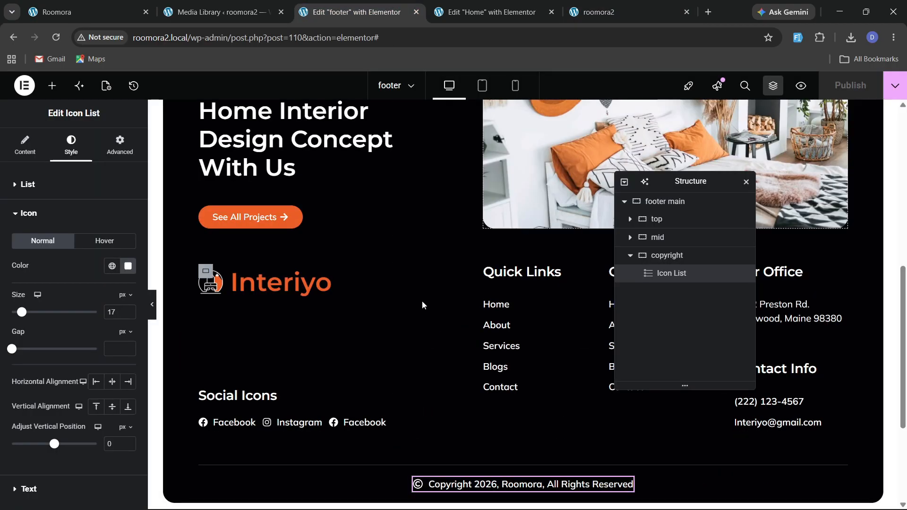
left_click(297, 213)
left_click(71, 145)
left_click(102, 286)
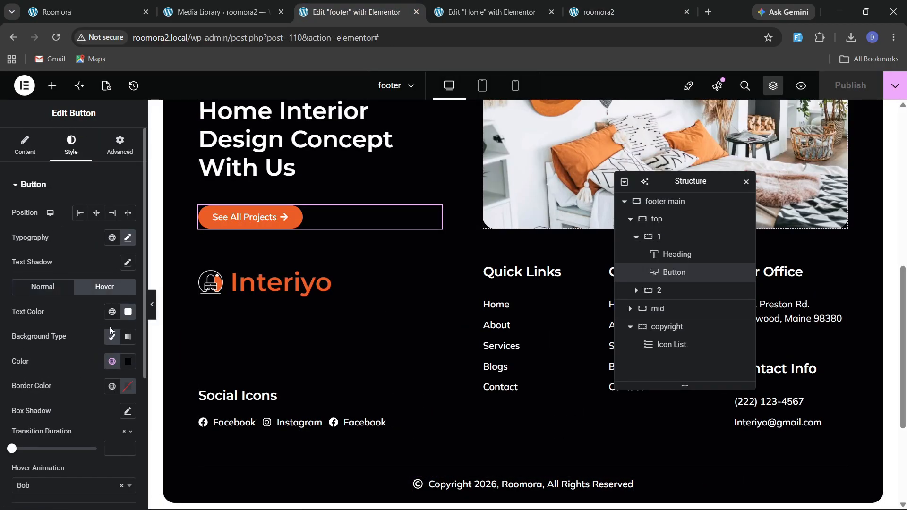
left_click(128, 361)
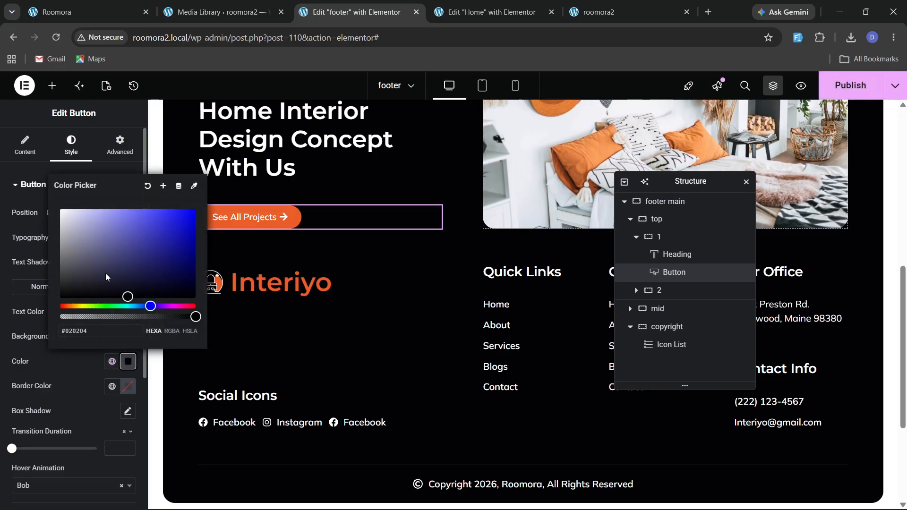
left_click(107, 347)
left_click(112, 312)
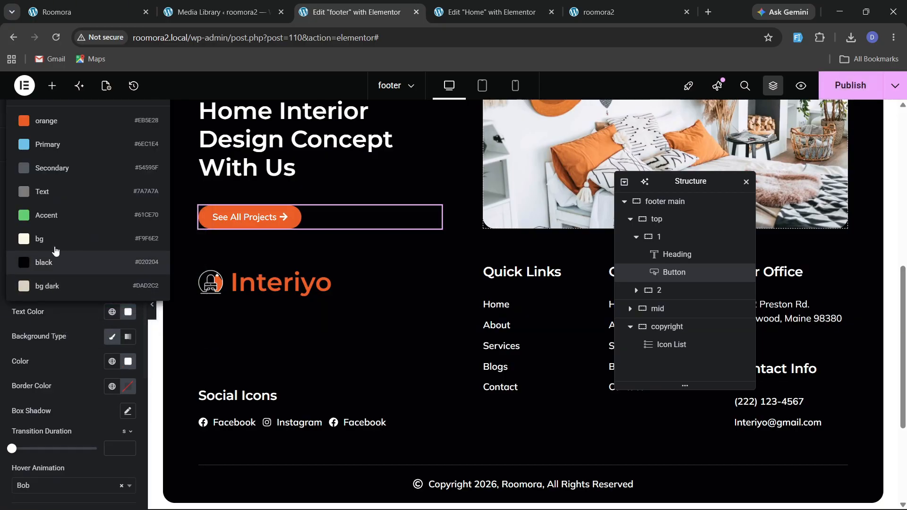
left_click(41, 121)
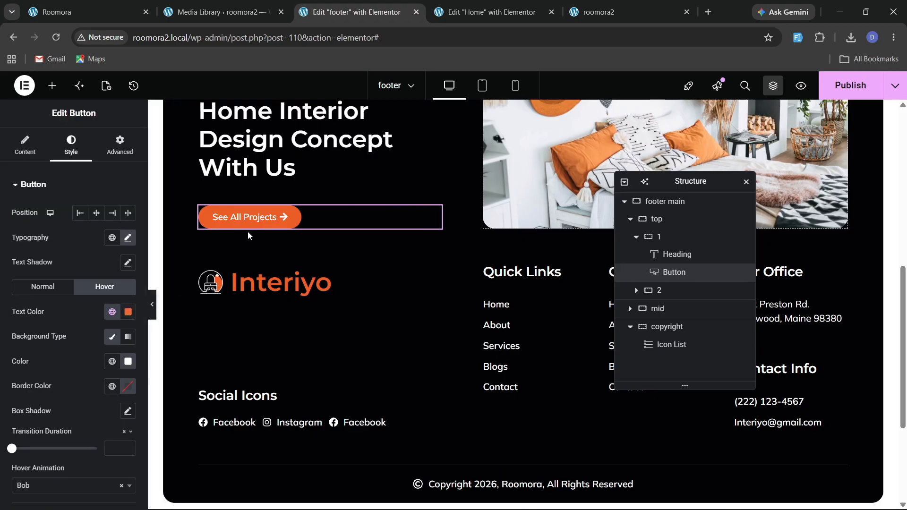
Link the Interiyo logo image to a custom URL using the dynamic Site URL tag, and save the footer.
left_click(326, 271)
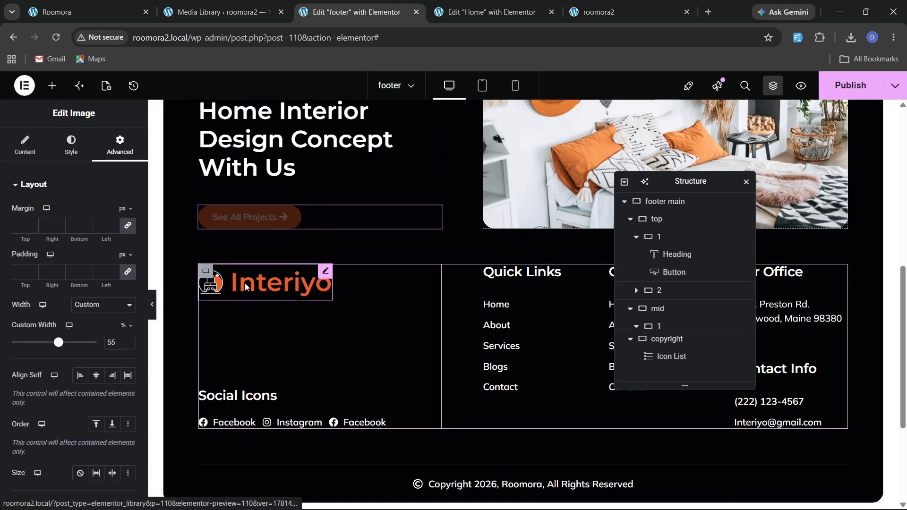
left_click(25, 144)
left_click(94, 344)
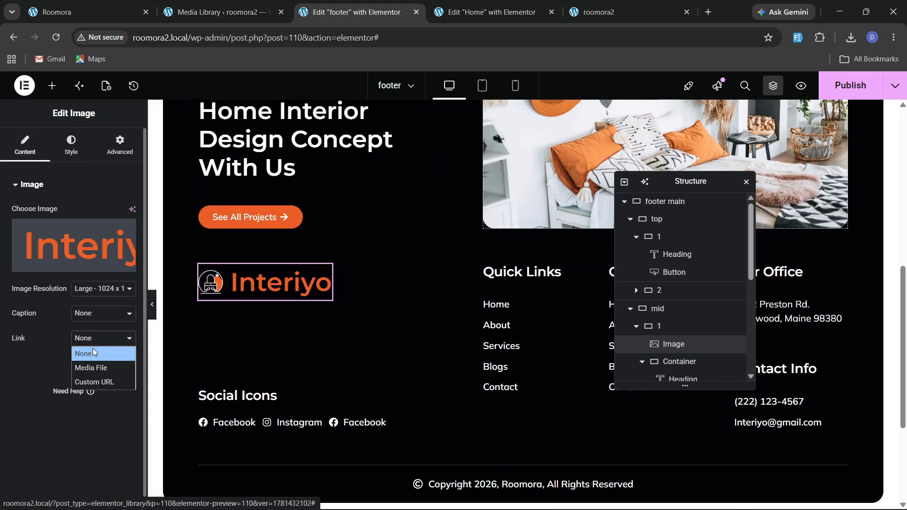
left_click(96, 380)
left_click(128, 364)
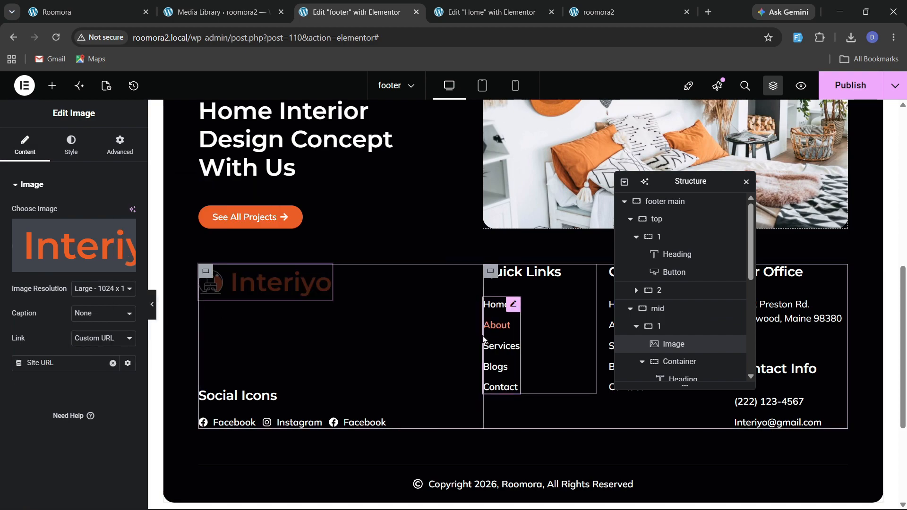
key("ctrl+s")
Reload the live site and check the footer's button and logo after the changes.
scroll(445, 273, "up", 2)
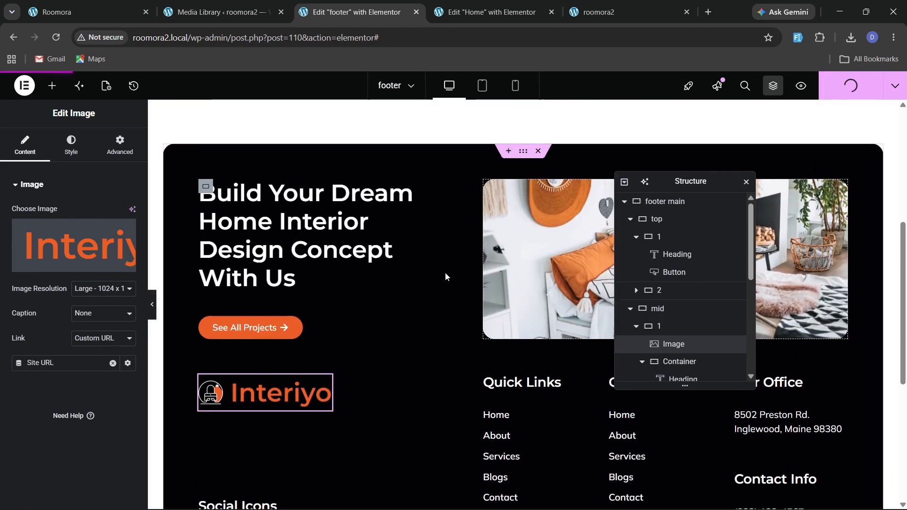
scroll(559, 348, "down", 3)
left_click_drag(693, 189, 405, 213)
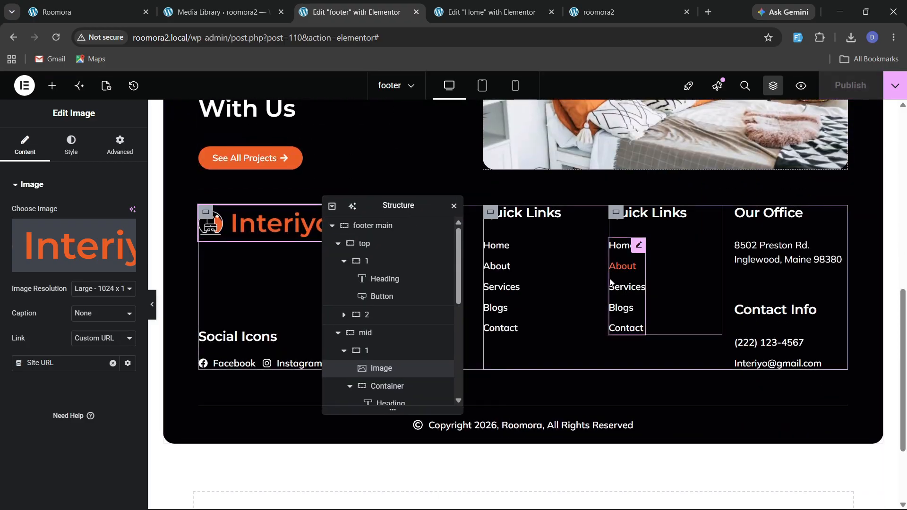
left_click(600, 12)
left_click(55, 38)
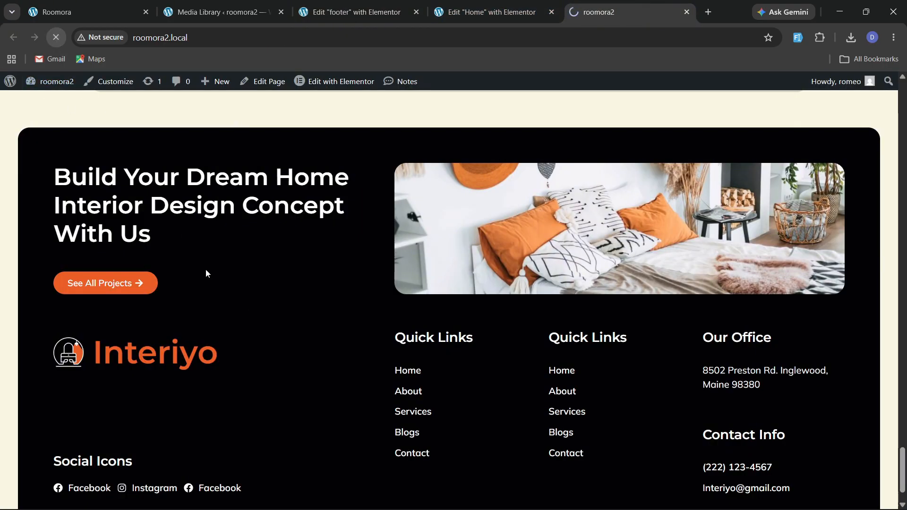
scroll(135, 375, "down", 2)
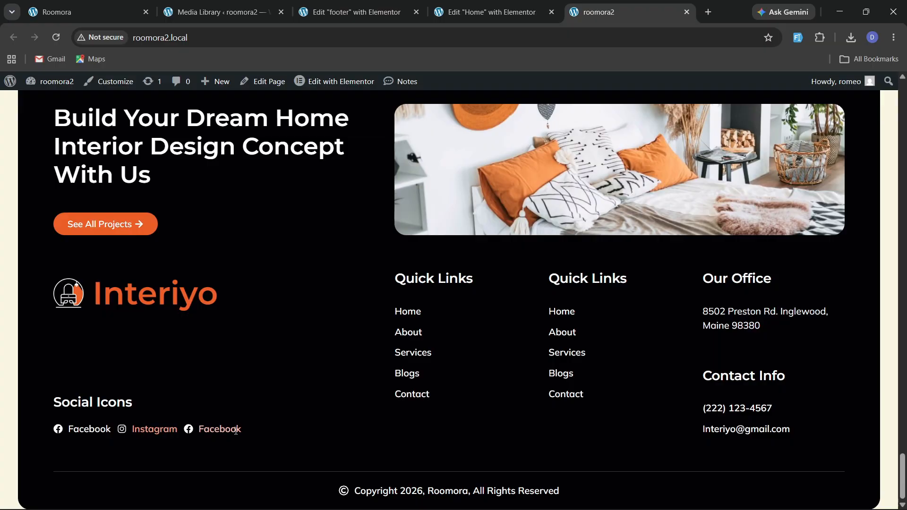